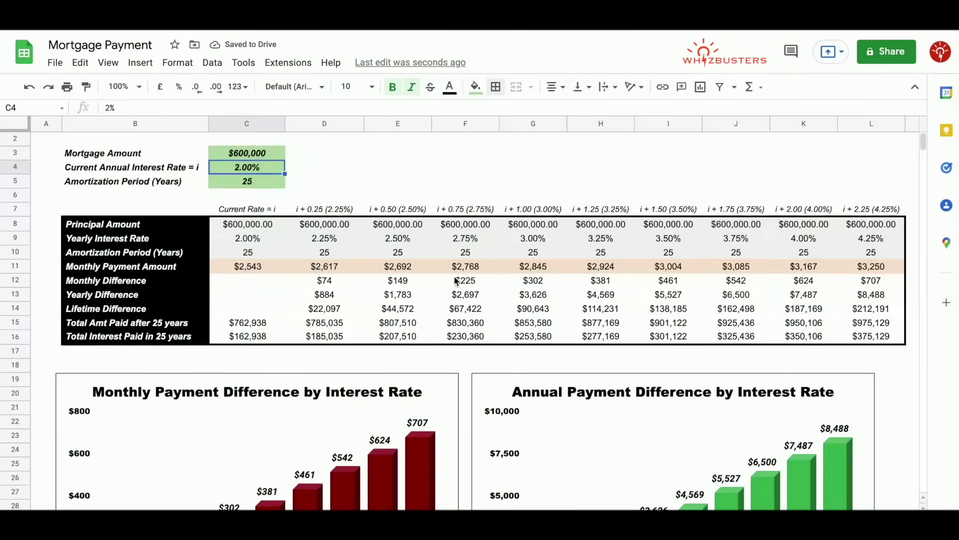
scroll(453, 279, down, 2)
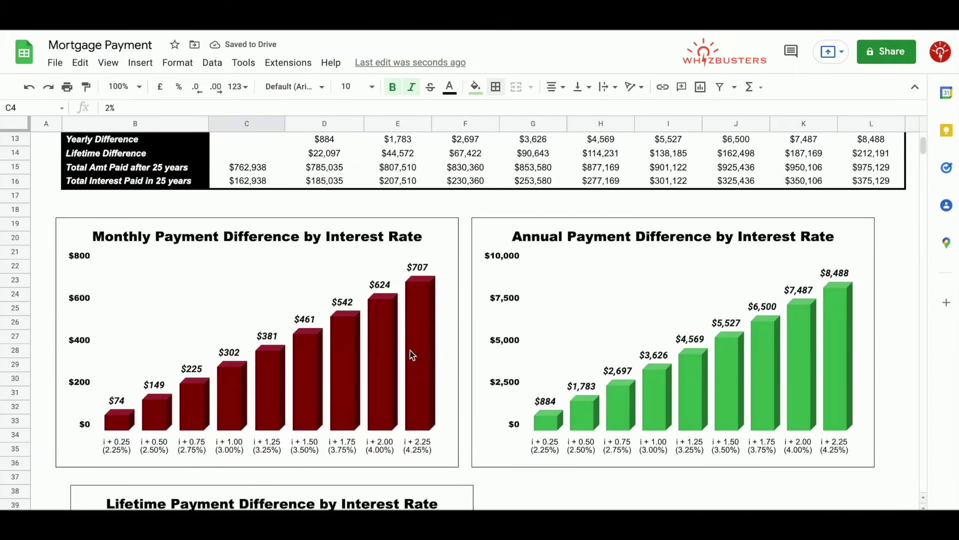
Replace the $600,000 mortgage amount in C3 with 300000 so results and charts recalculate.
scroll(745, 333, up, 5)
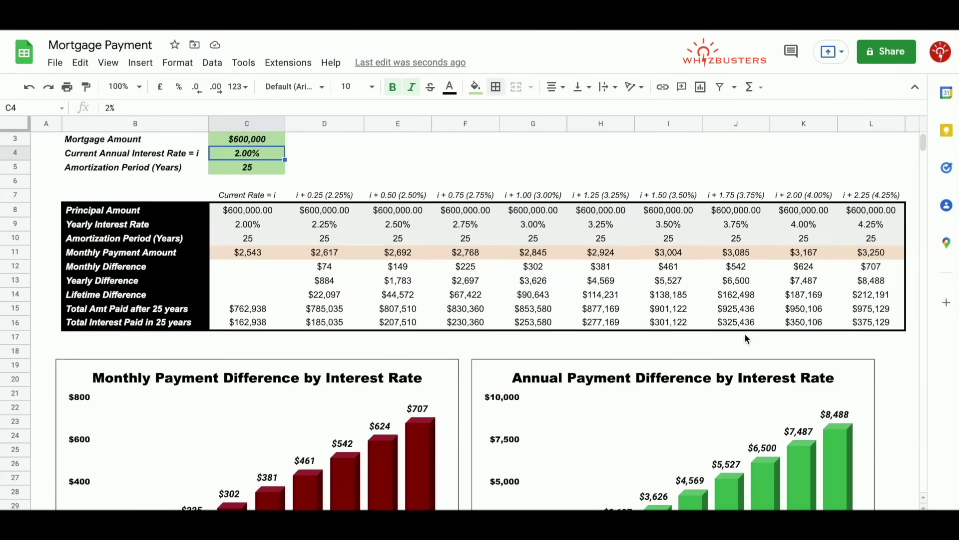
key(Up)
text(300000)
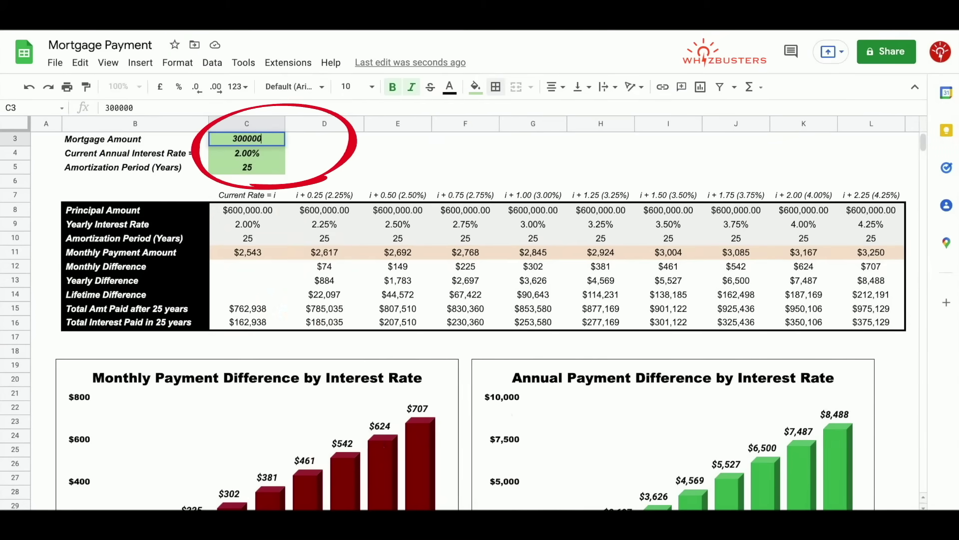
key(Return)
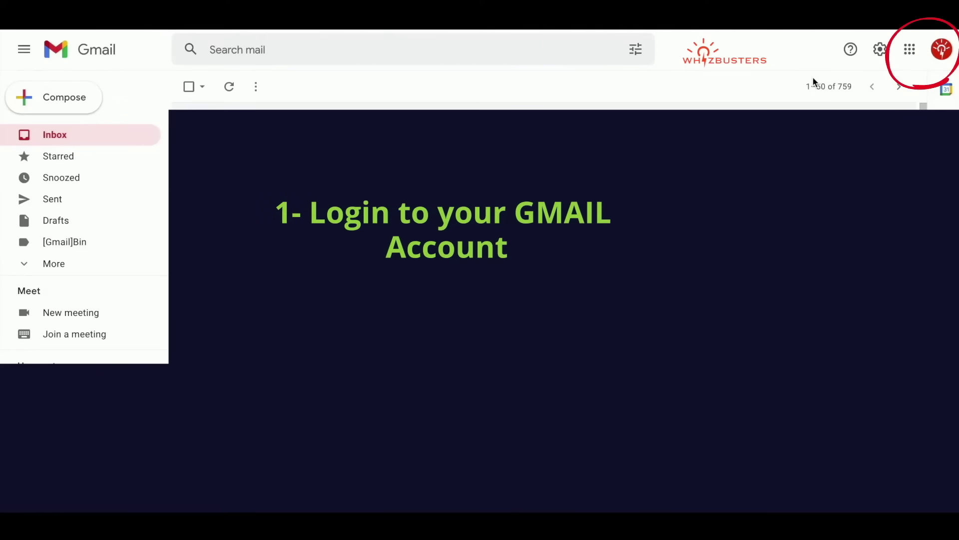
Launch Google Sheets from Gmail's Google apps launcher.
click(908, 50)
scroll(877, 214, down, 3)
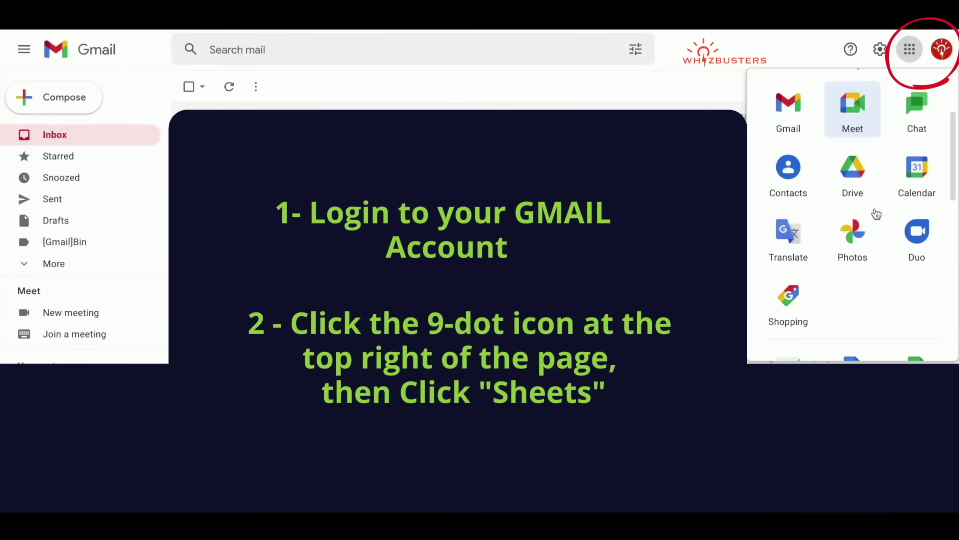
scroll(877, 214, down, 2)
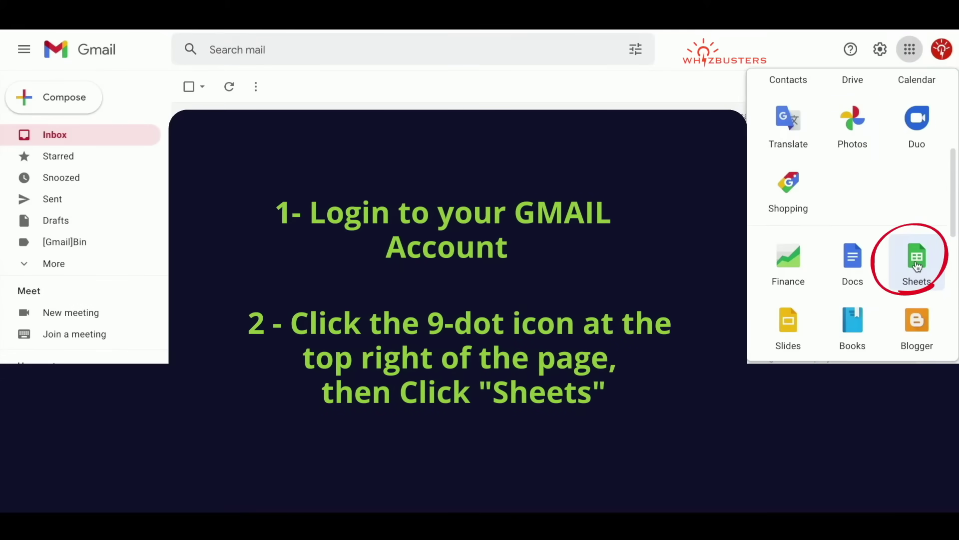
click(917, 266)
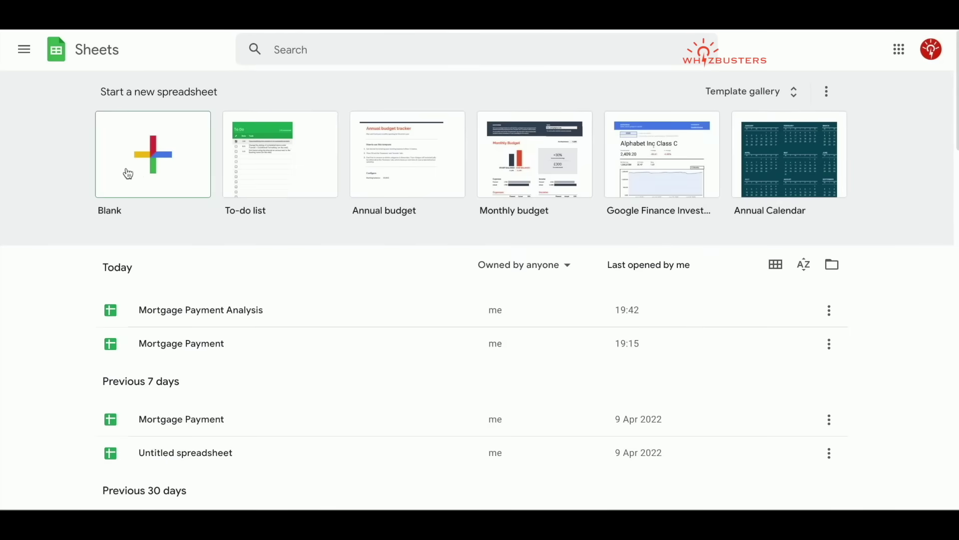
Create a blank spreadsheet and title it 'Mortgage Payment Analysis'.
click(142, 160)
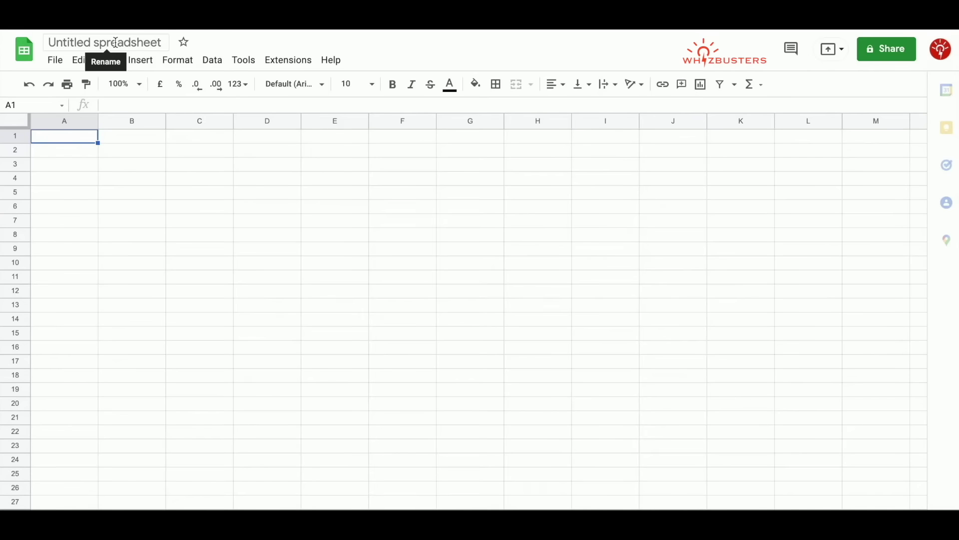
click(86, 41)
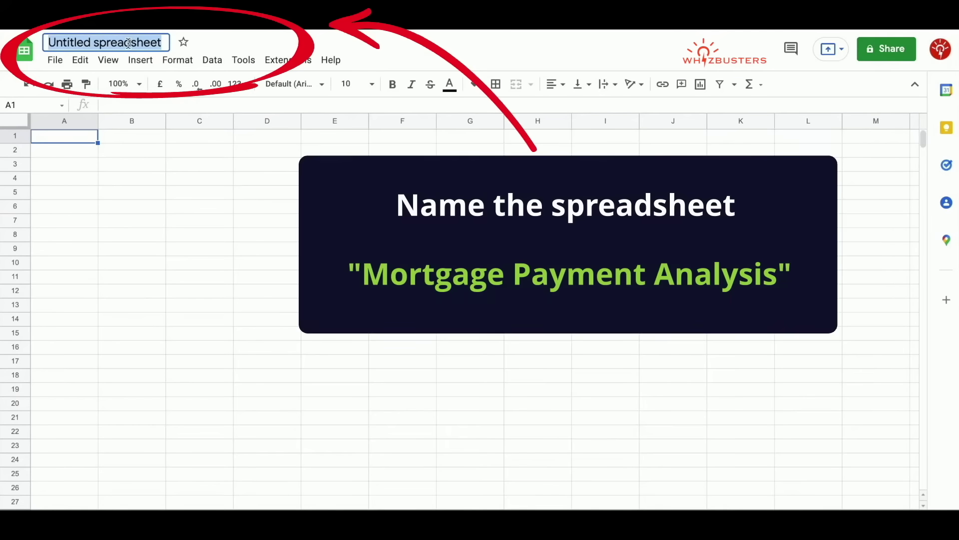
text(Mortg)
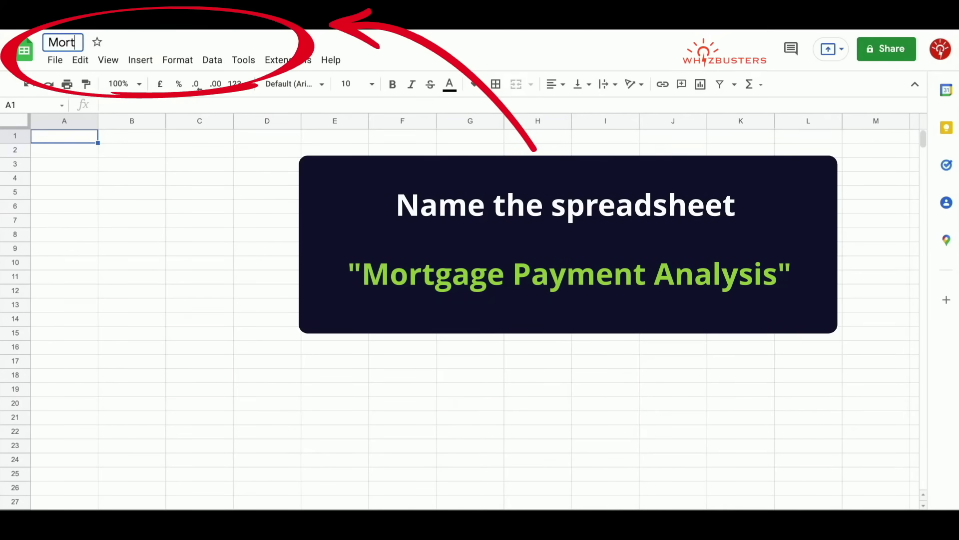
text(age Payment Analysis)
click(133, 168)
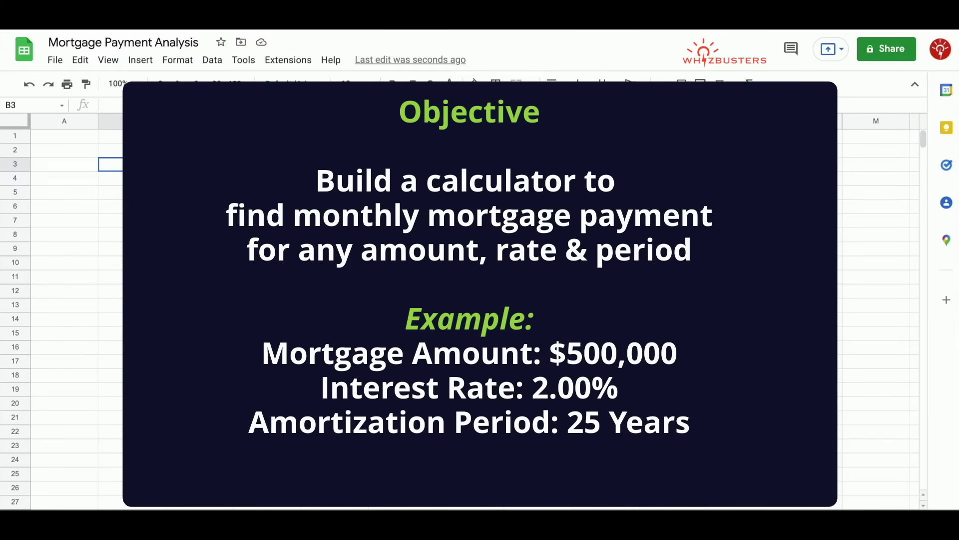
Enter the label 'Mortgage Amount' in B3 with 500000 beside it in C3.
click(163, 235)
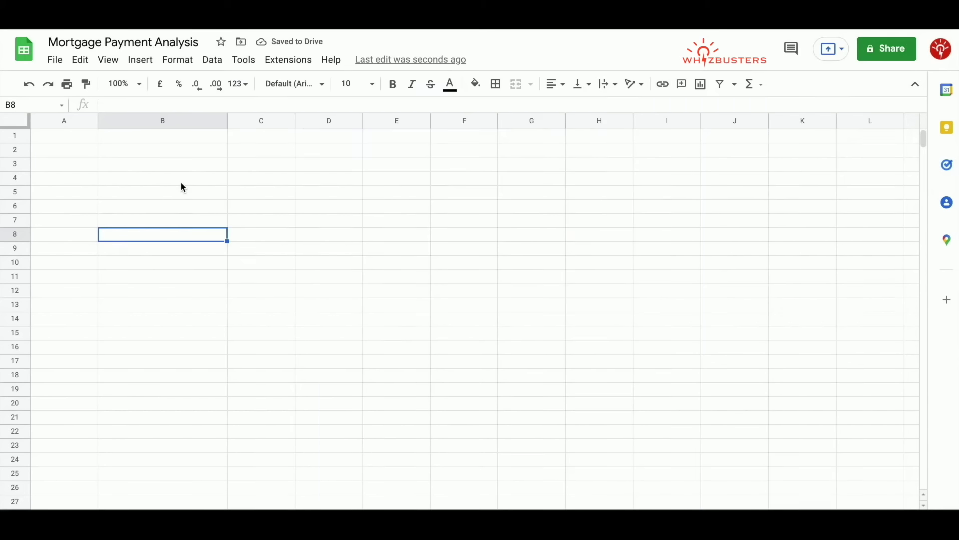
click(186, 161)
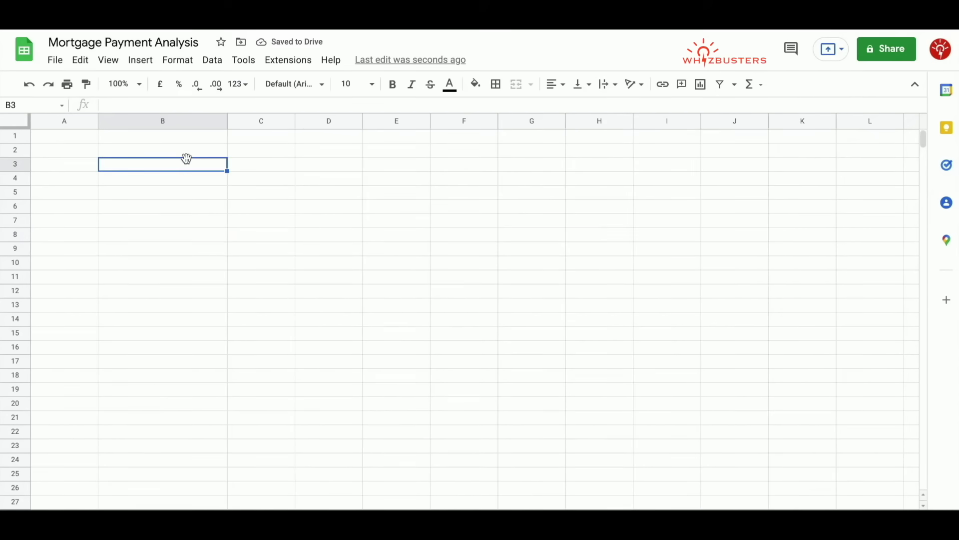
text(Mortgage Amount)
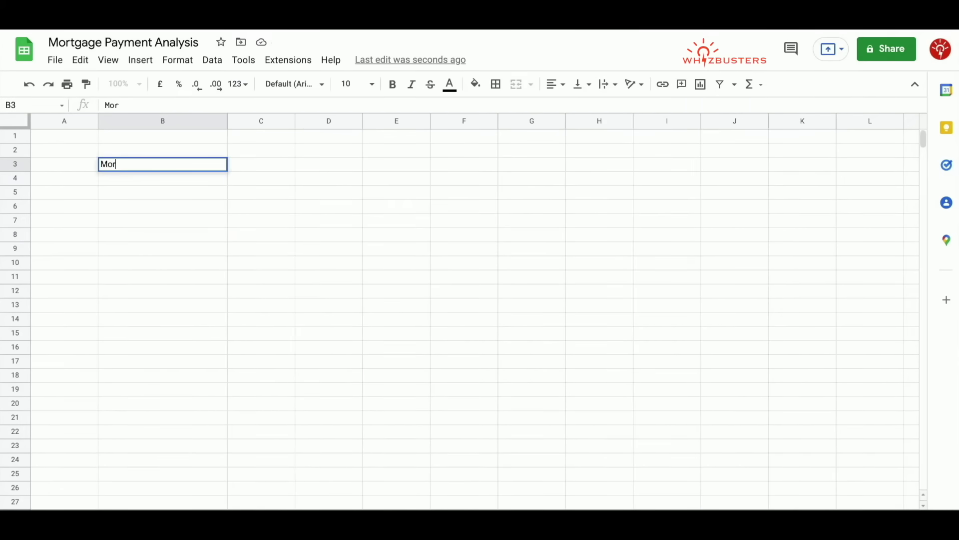
key(Tab)
text(500000)
key(Return)
Add 'Current Annual Mortgage Rate' at 2% and 'Amortization Period (Years)' at 25.
text(Current Annual Mortg)
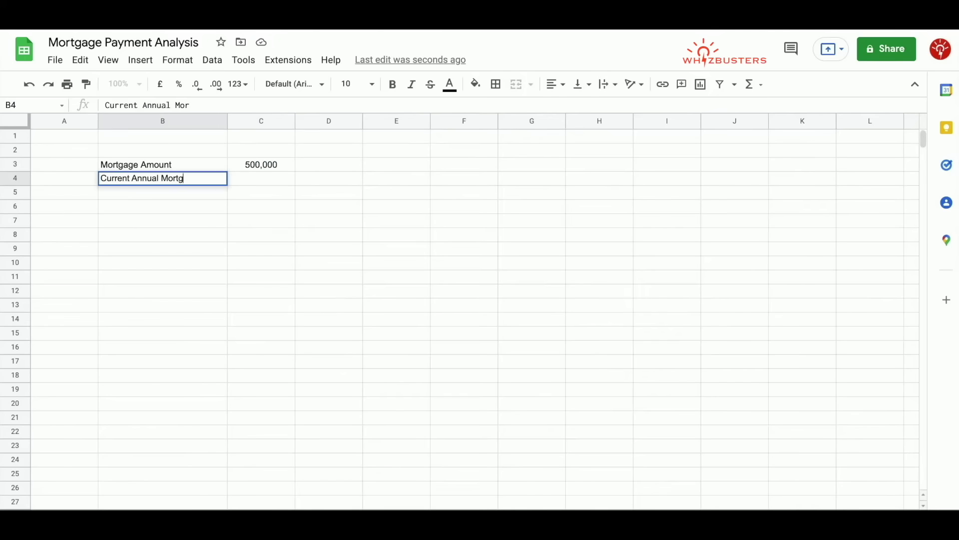
text(age Rate)
key(Tab)
text(2%)
key(Return)
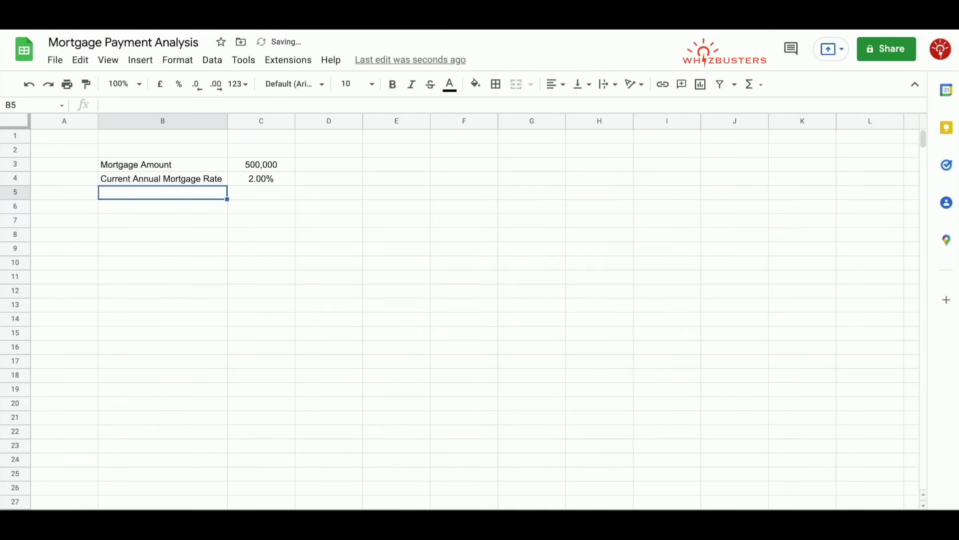
text(Amortization Period )
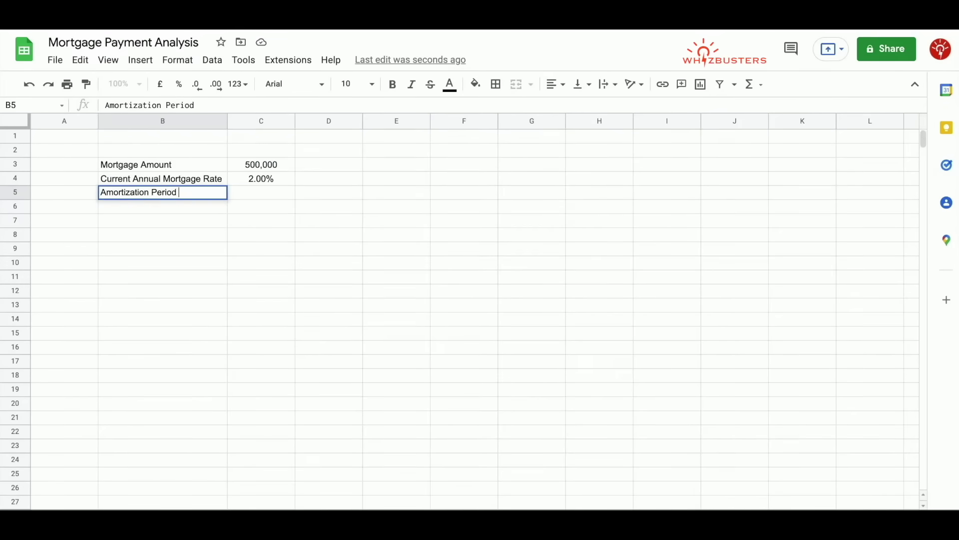
text((Years))
key(Tab)
text(25)
click(179, 239)
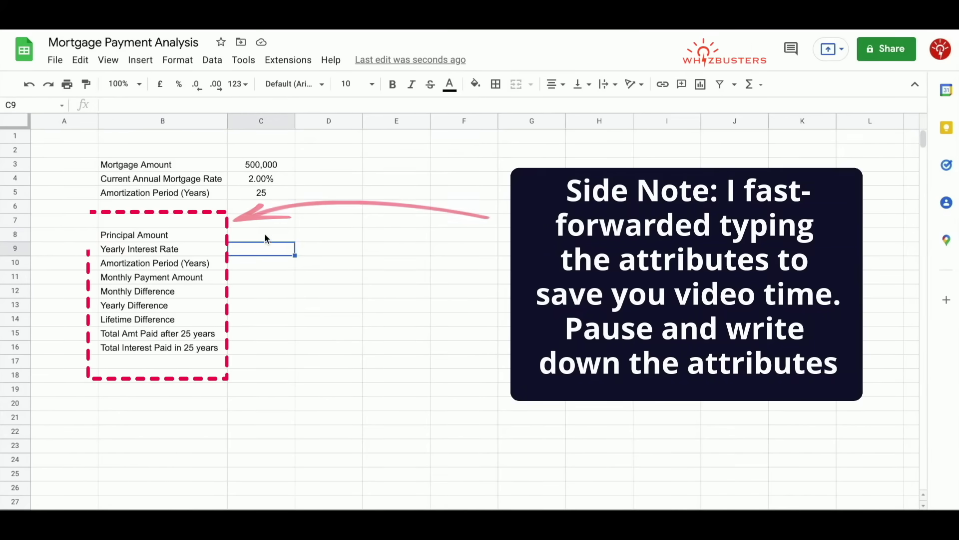
Link the Principal Amount in C8 to the mortgage amount with =$C$3.
click(266, 238)
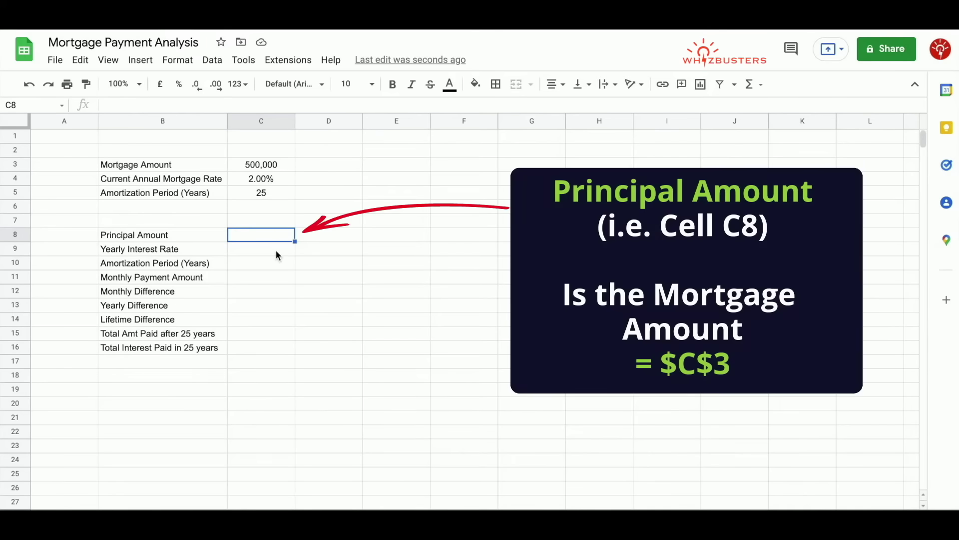
text(=)
click(278, 164)
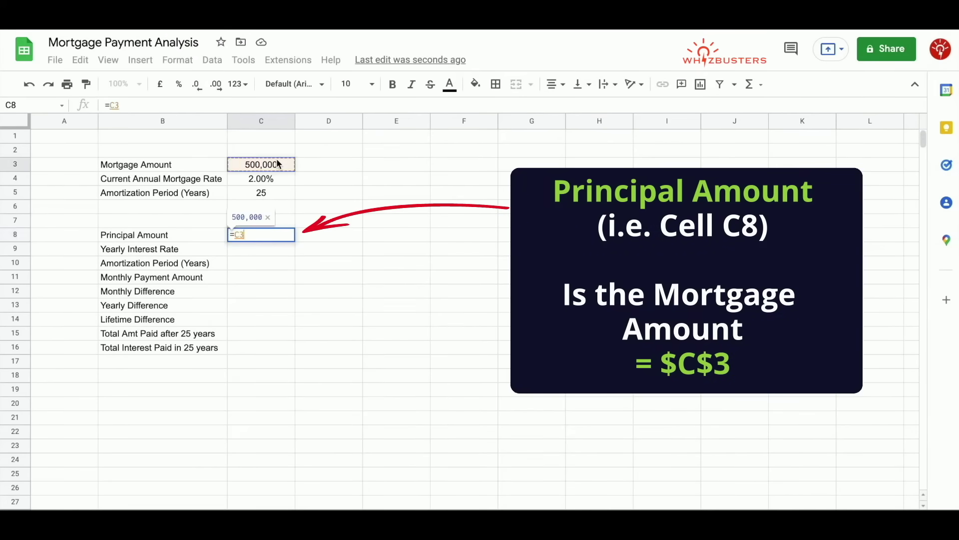
key(Return)
click(268, 239)
click(114, 105)
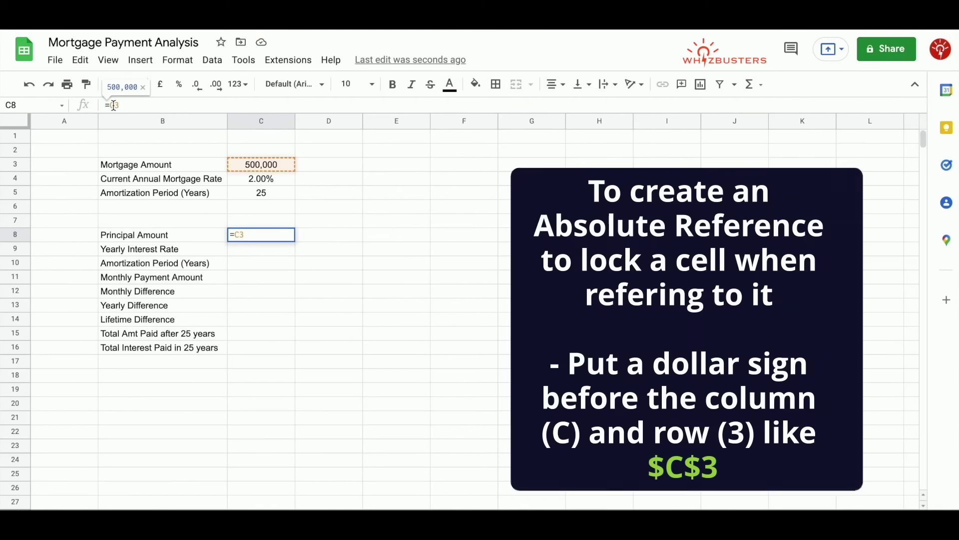
text($)
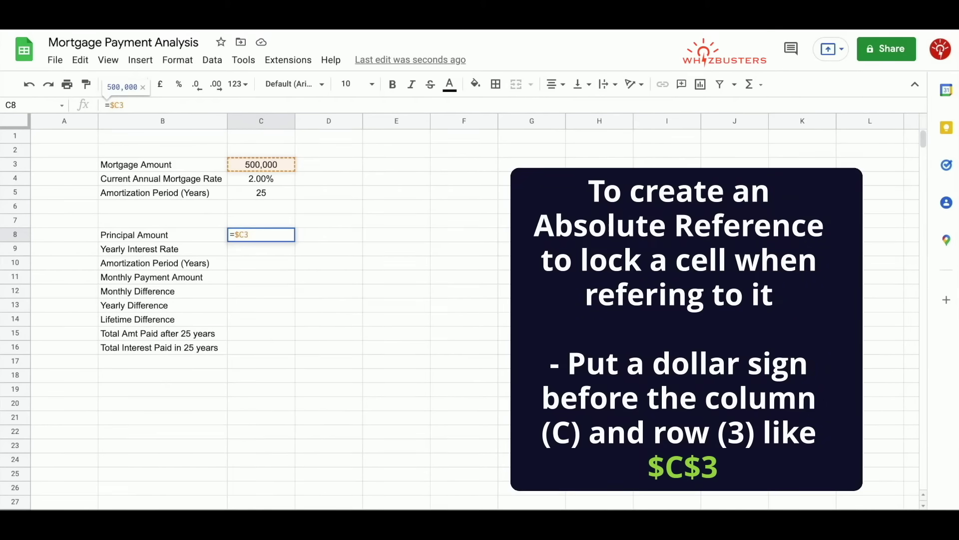
text($)
key(Return)
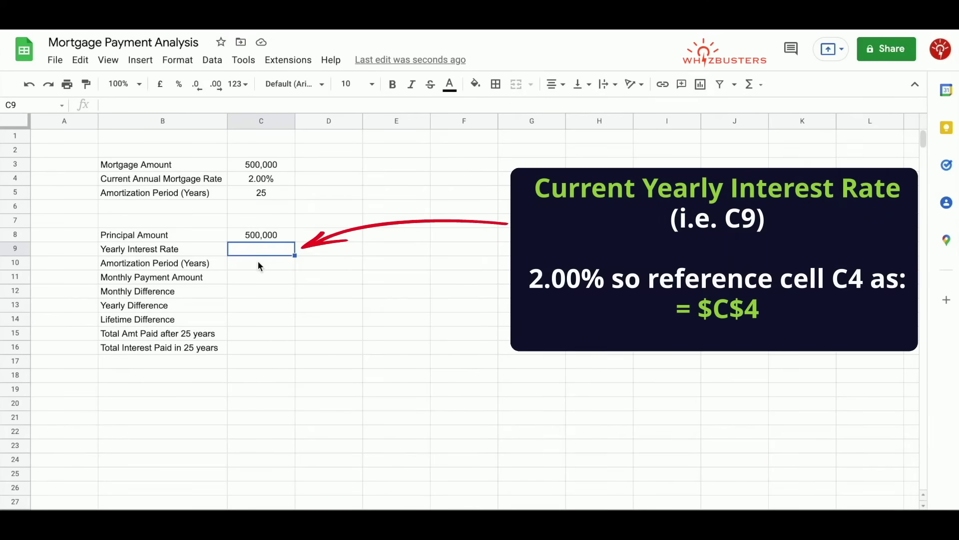
Link the Yearly Interest Rate in C9 to the current rate with =$C$4.
text(=)
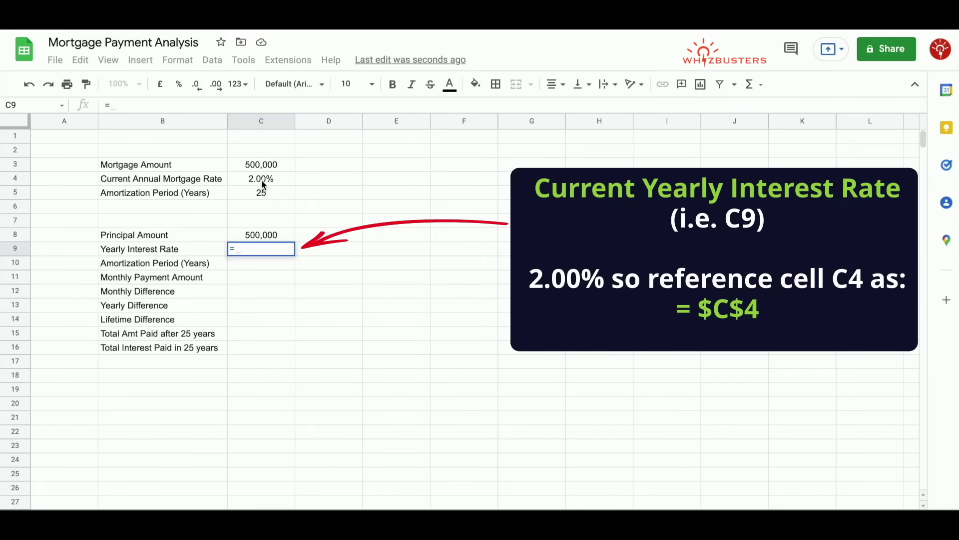
click(263, 184)
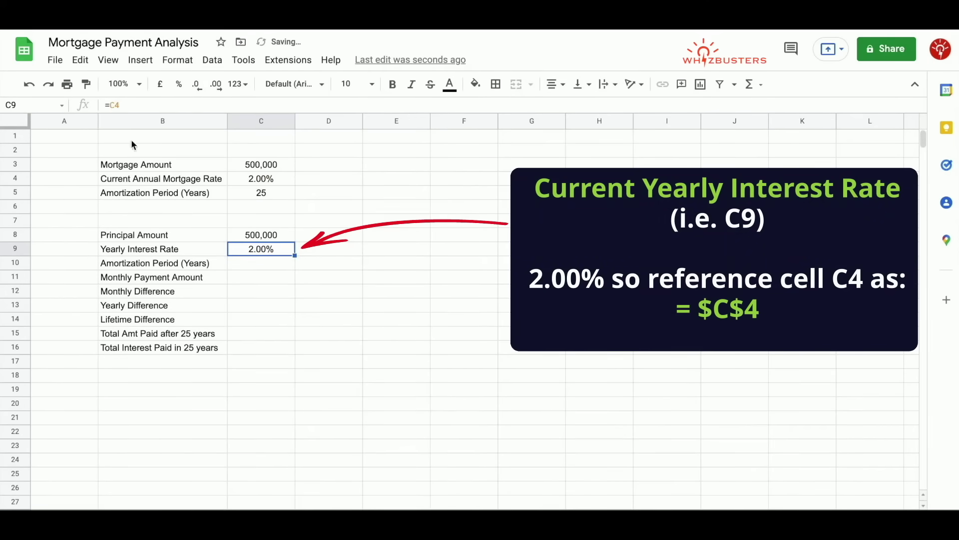
click(110, 104)
text($)
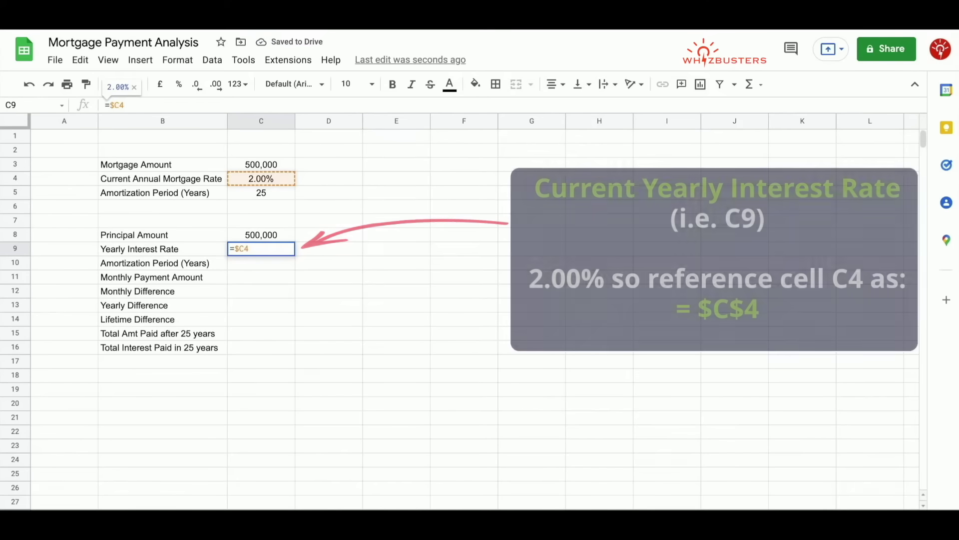
text($)
key(Return)
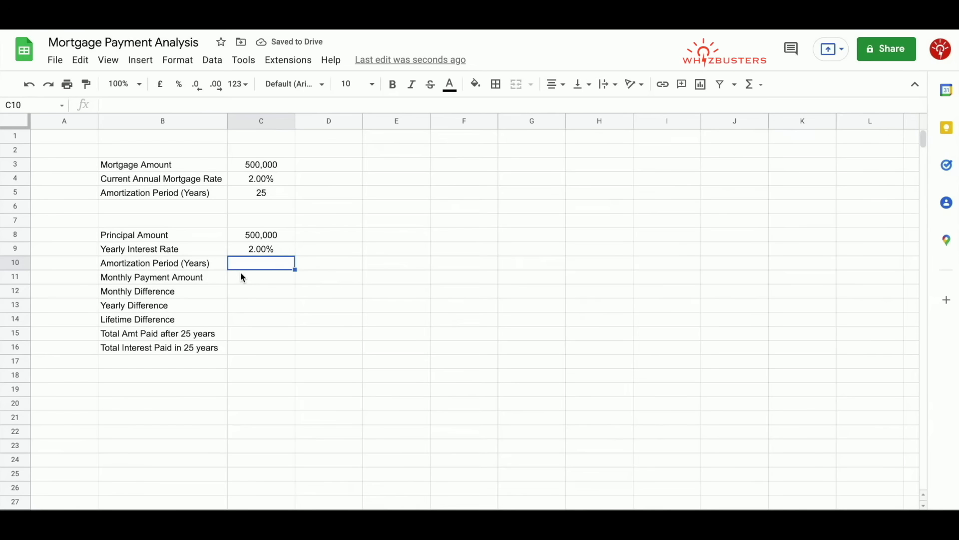
Set C10 to the absolute reference =$C$5 for the amortization period.
text(=)
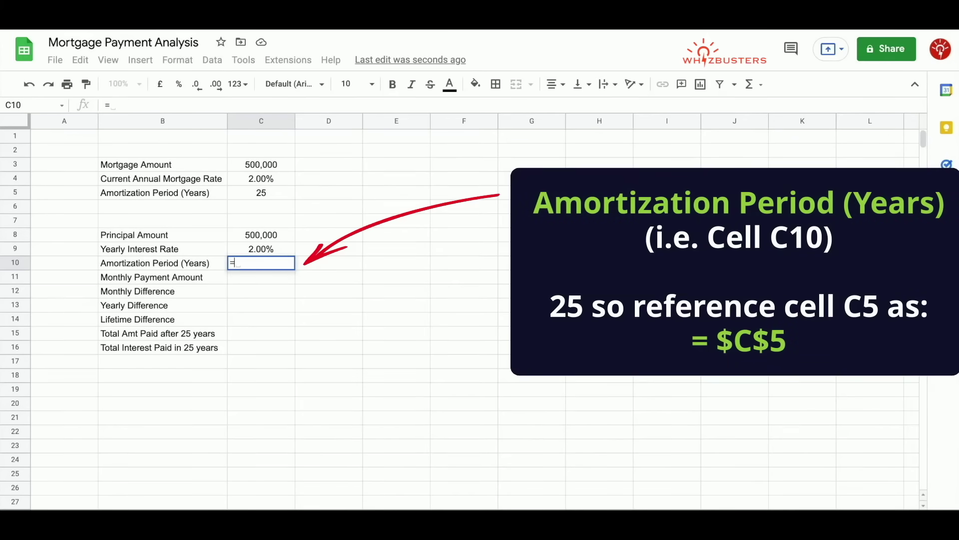
click(261, 193)
key(ctrl+Return)
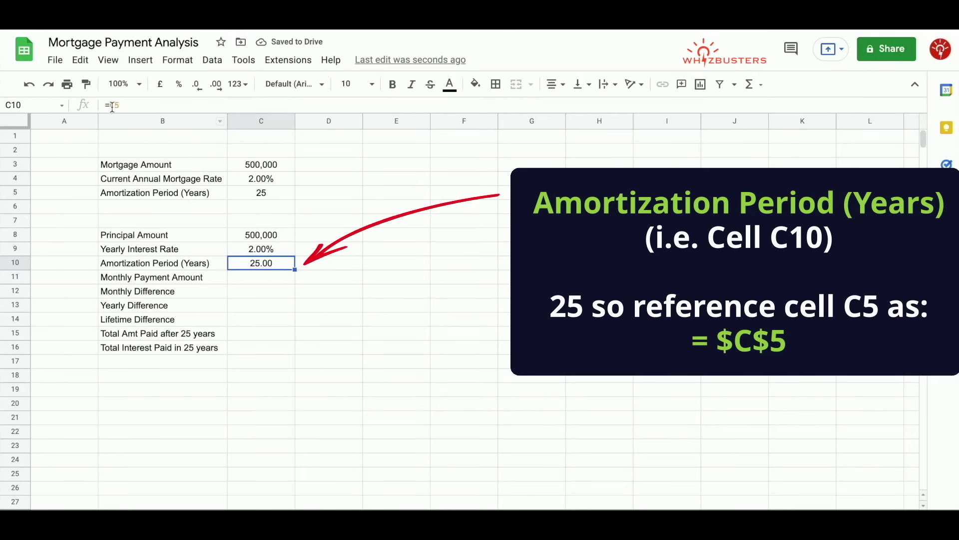
key(F2)
key(F4)
key(Return)
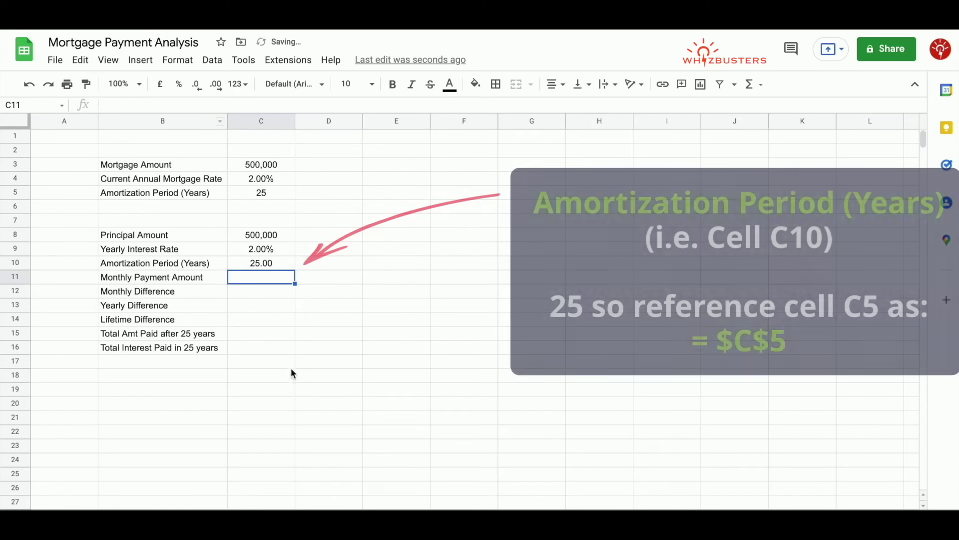
click(261, 262)
Remove C10's decimals and enter =PMT(C9/12,C10*12,-C8) in C11, giving 2,119.27.
click(198, 85)
click(198, 85)
click(266, 279)
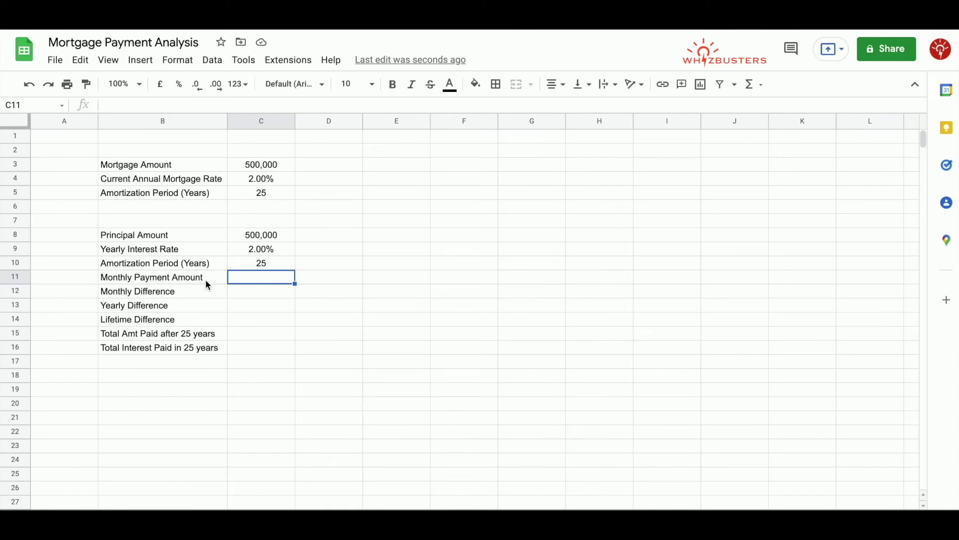
text(=PMT)
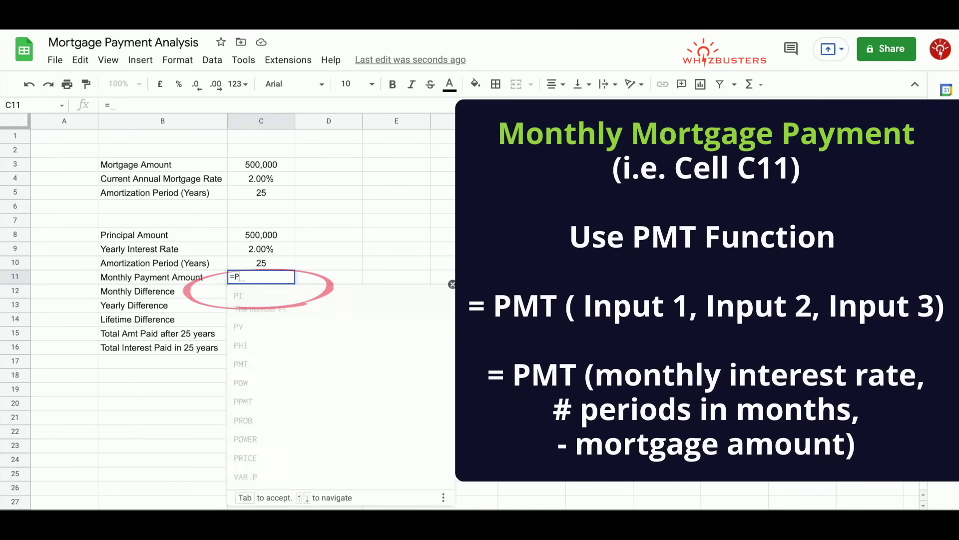
text(()
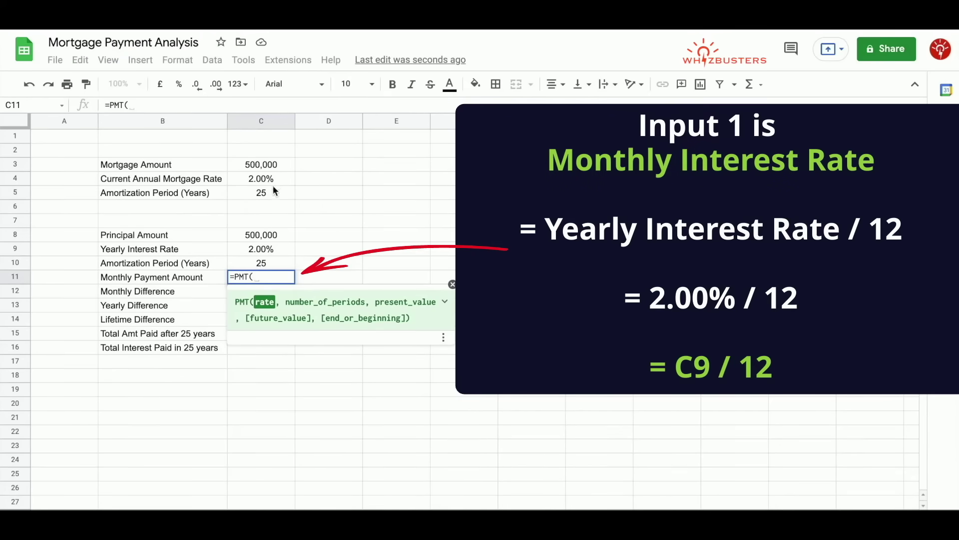
click(264, 251)
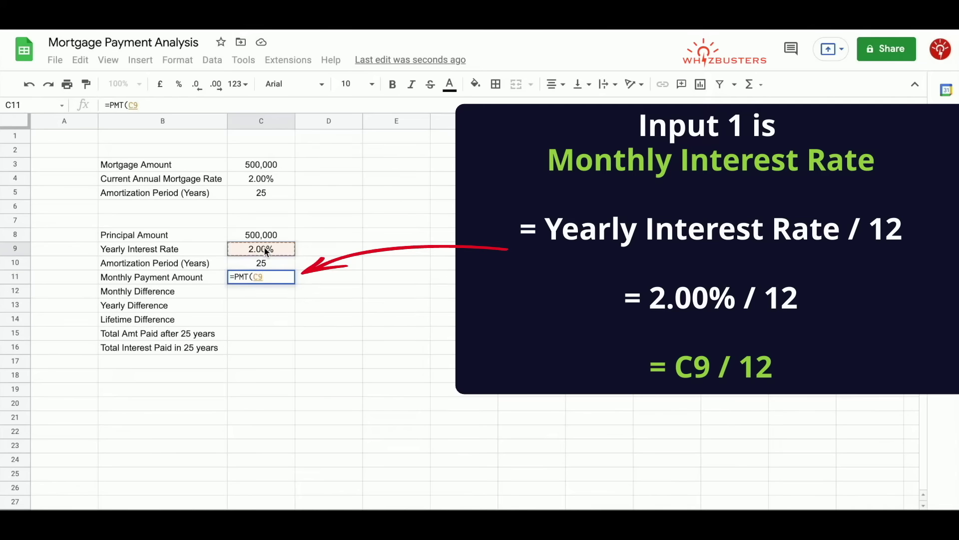
text(/12)
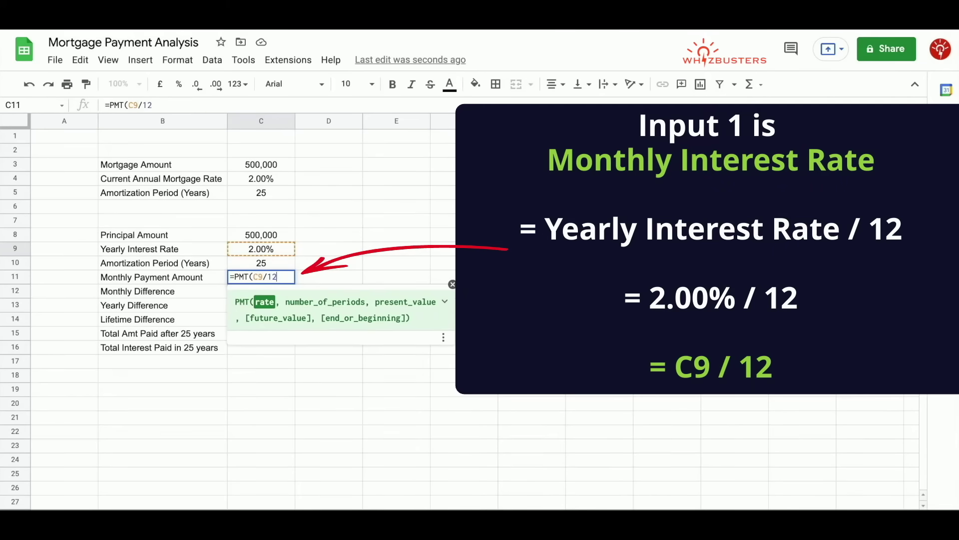
text(,)
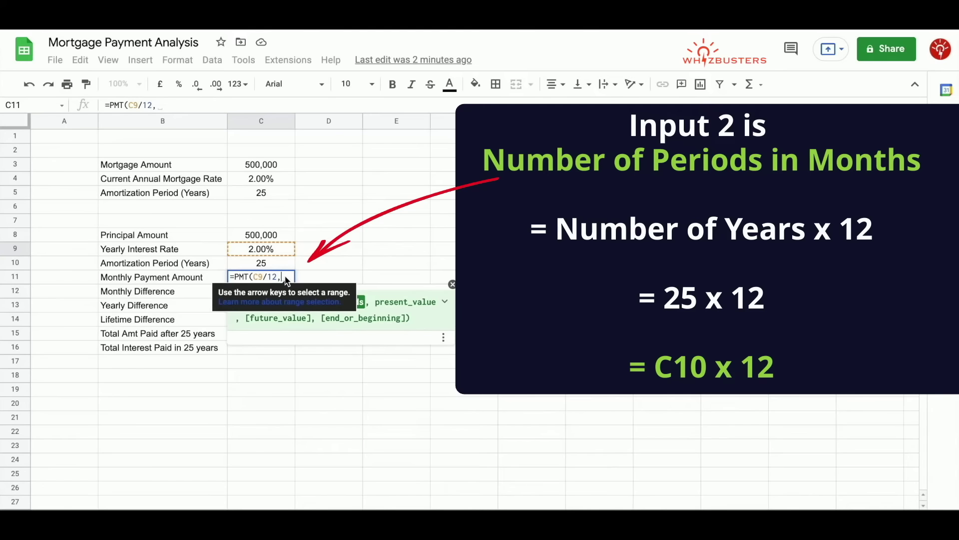
click(263, 266)
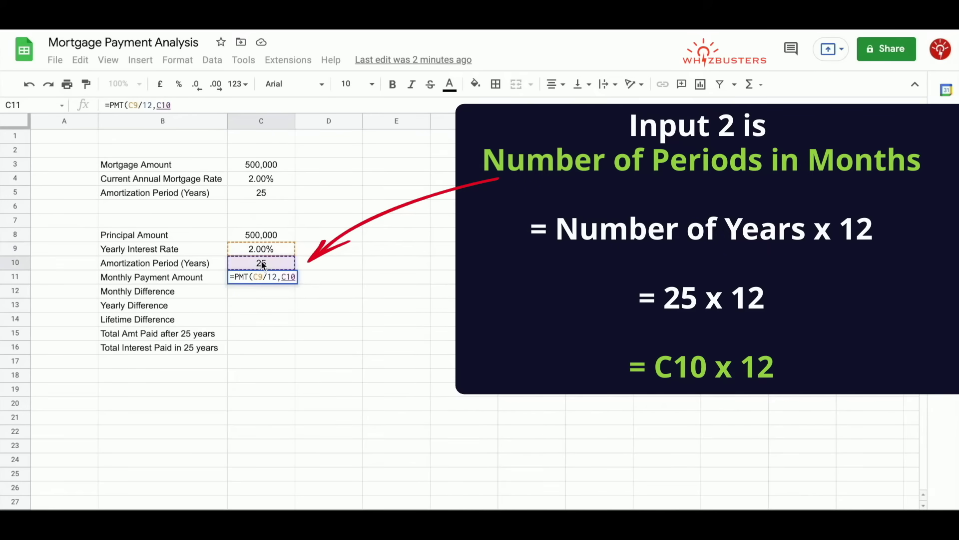
text(*12)
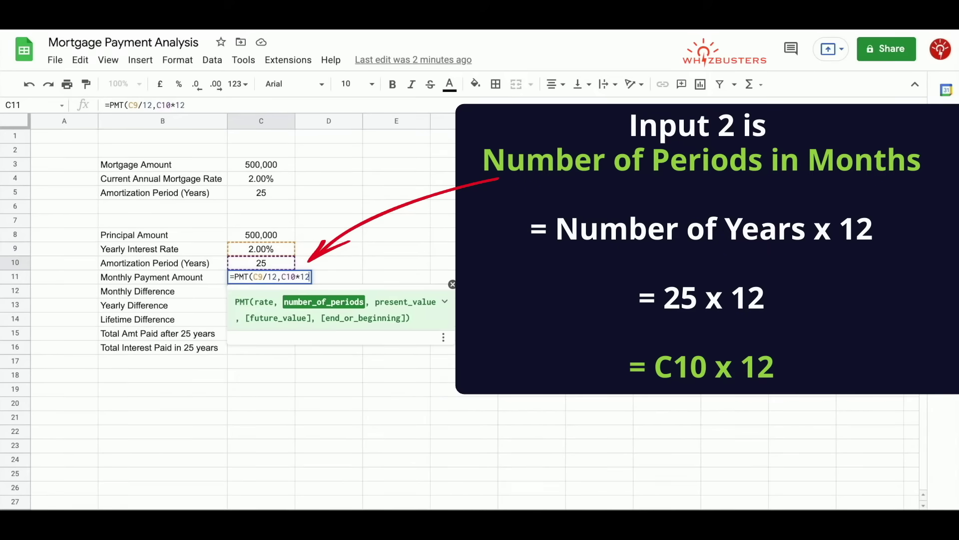
text(,)
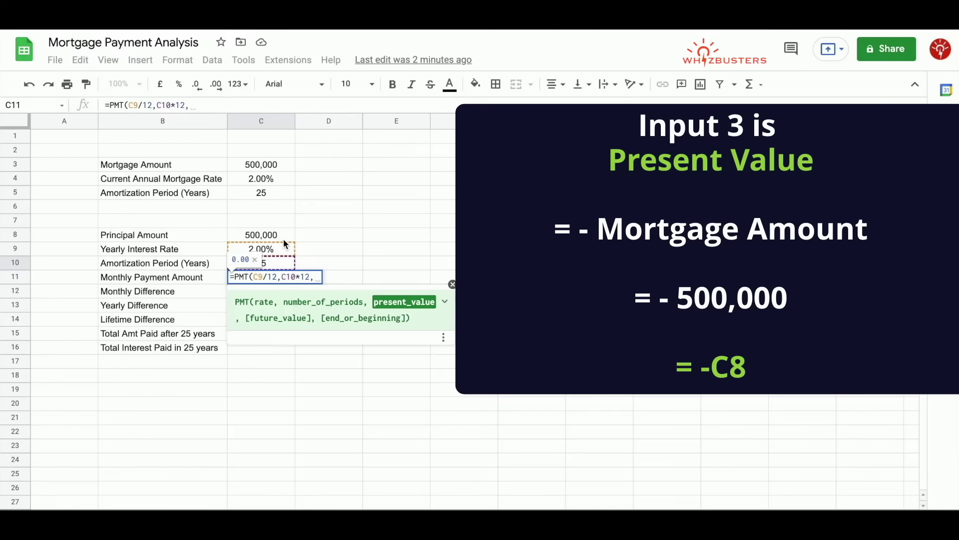
text(-)
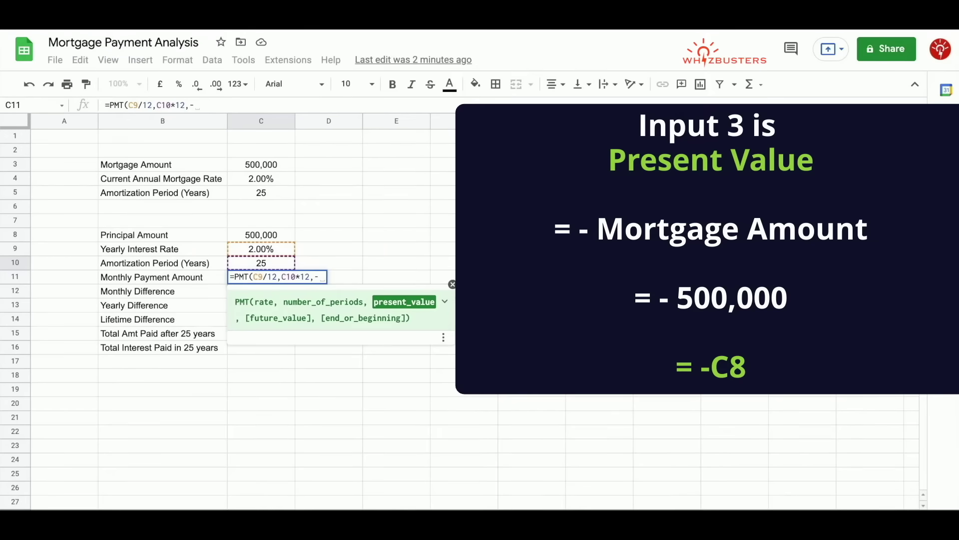
click(278, 234)
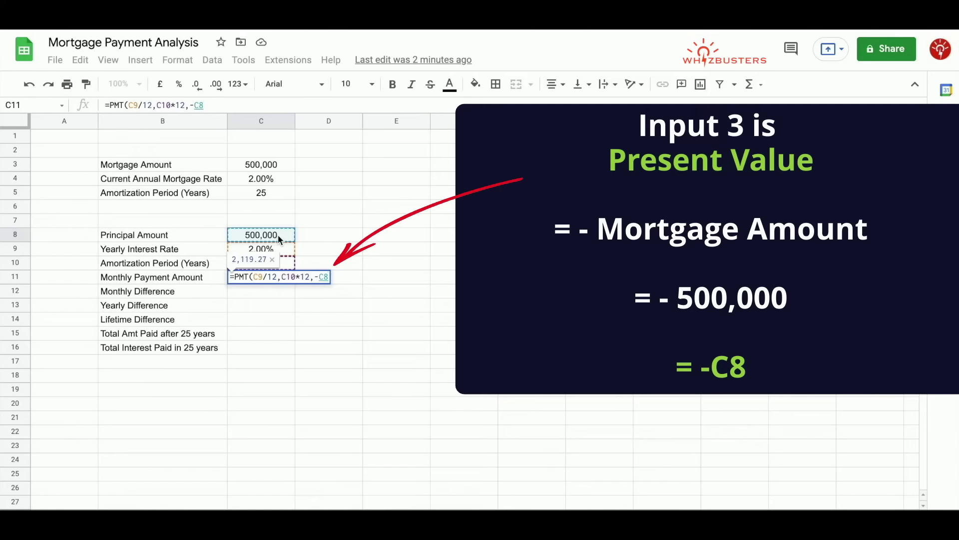
text())
key(Return)
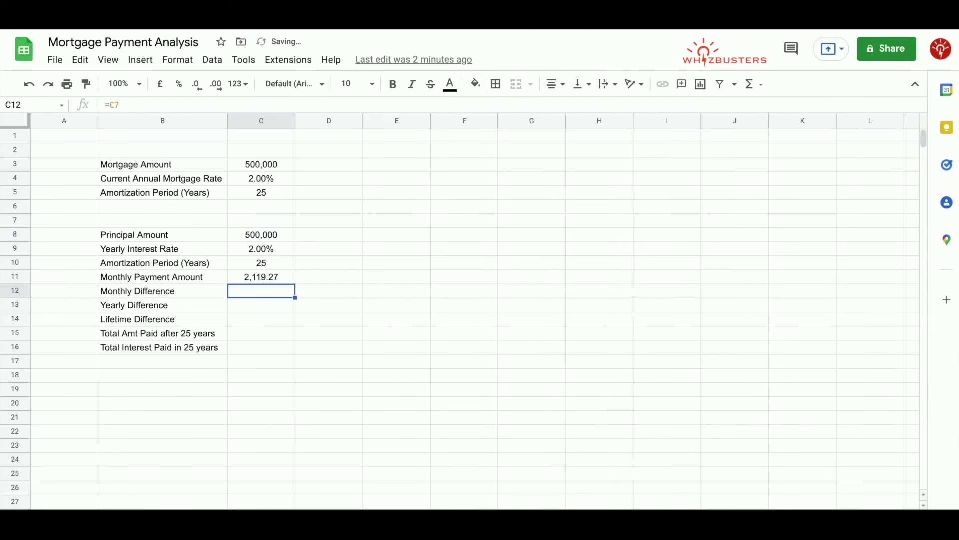
click(276, 274)
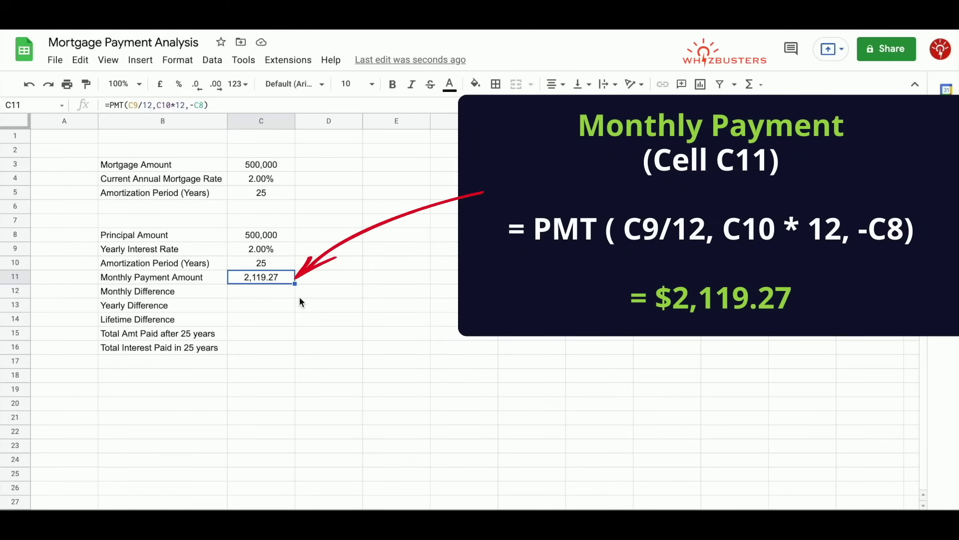
click(261, 333)
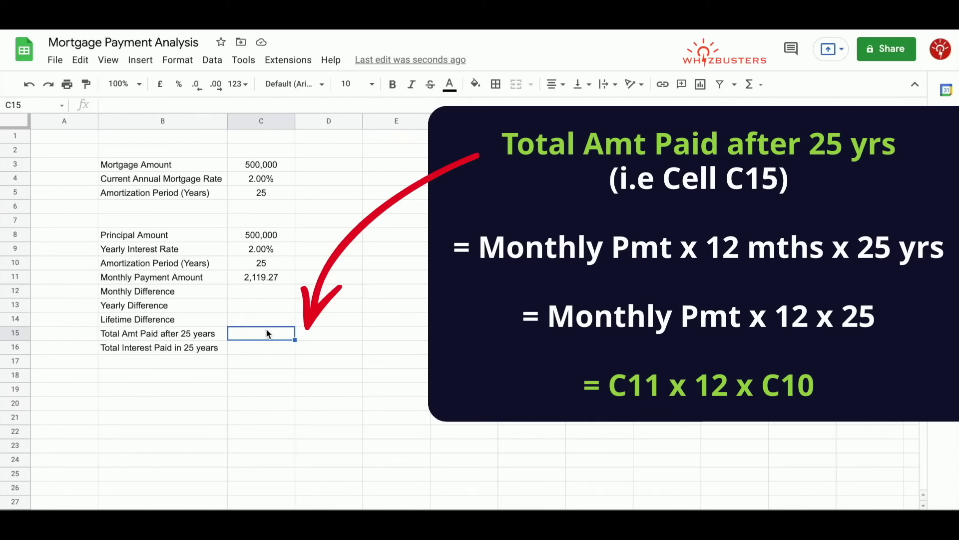
Enter =C11*12*25 in C15 for the 25-year total paid, 635,781.51.
text(=)
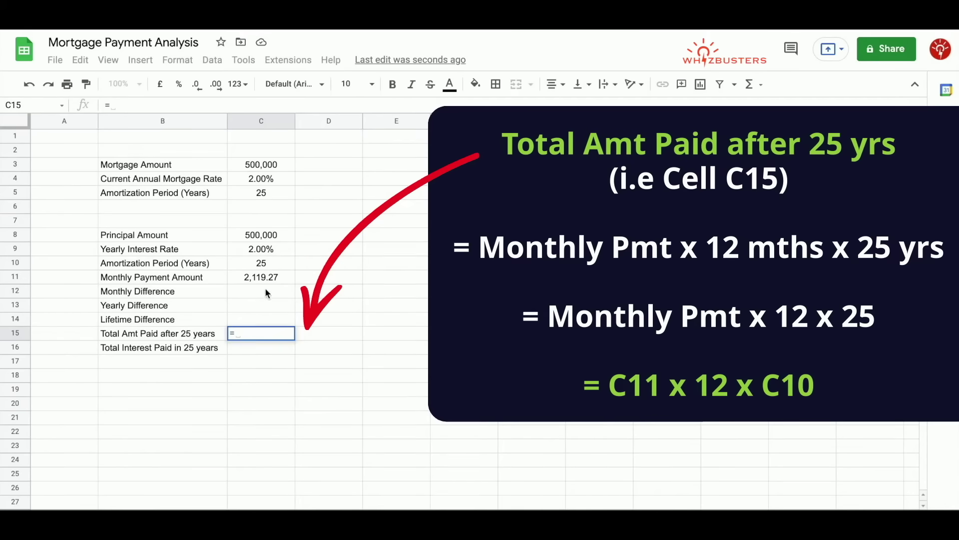
click(263, 279)
text(*1)
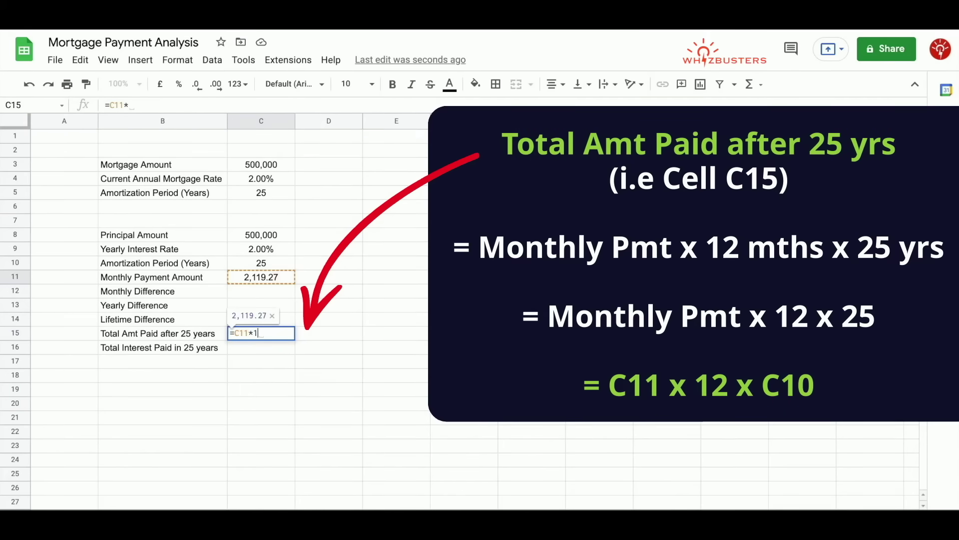
text(2*)
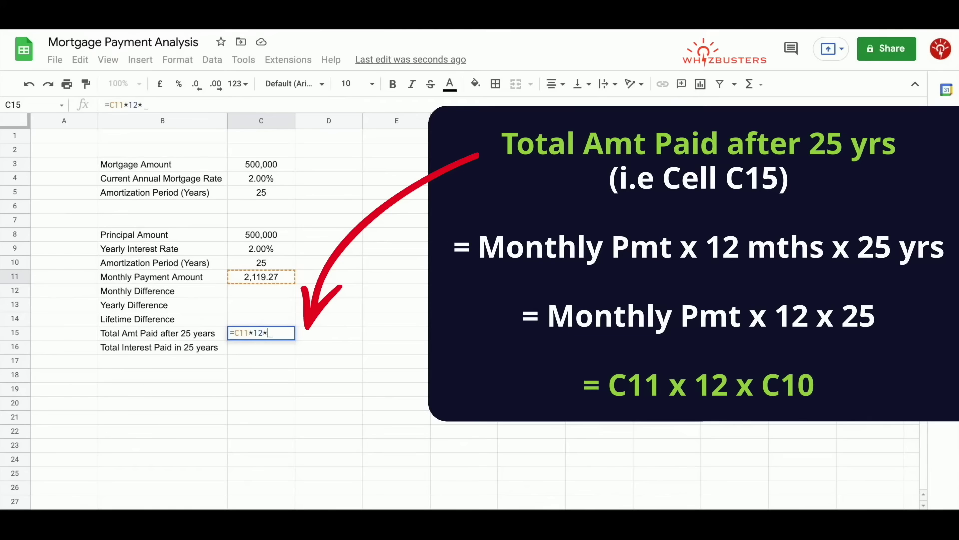
text(25)
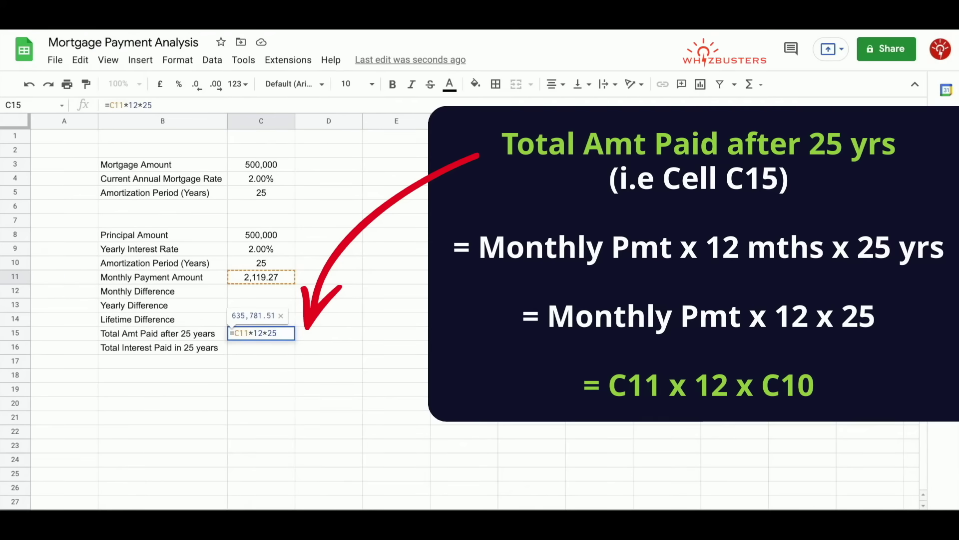
key(Return)
click(253, 334)
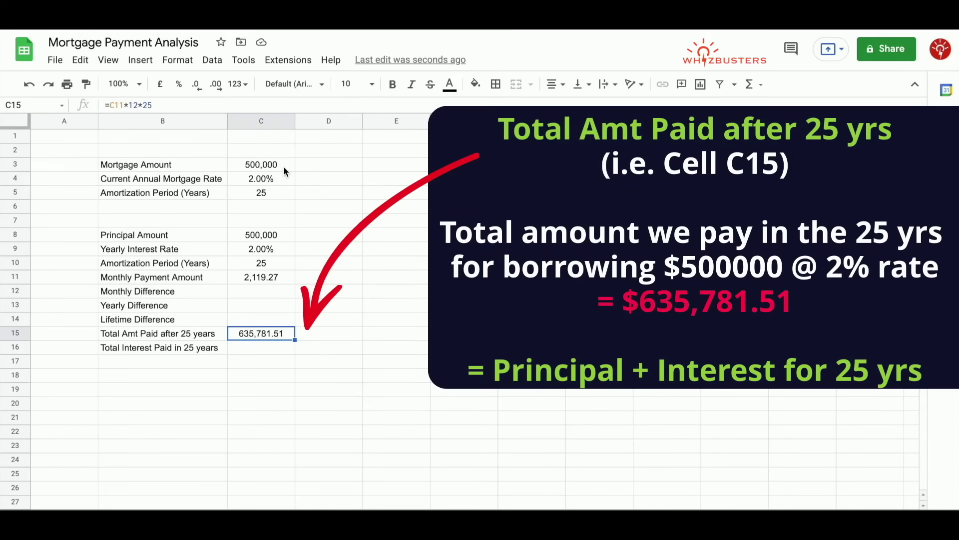
click(278, 168)
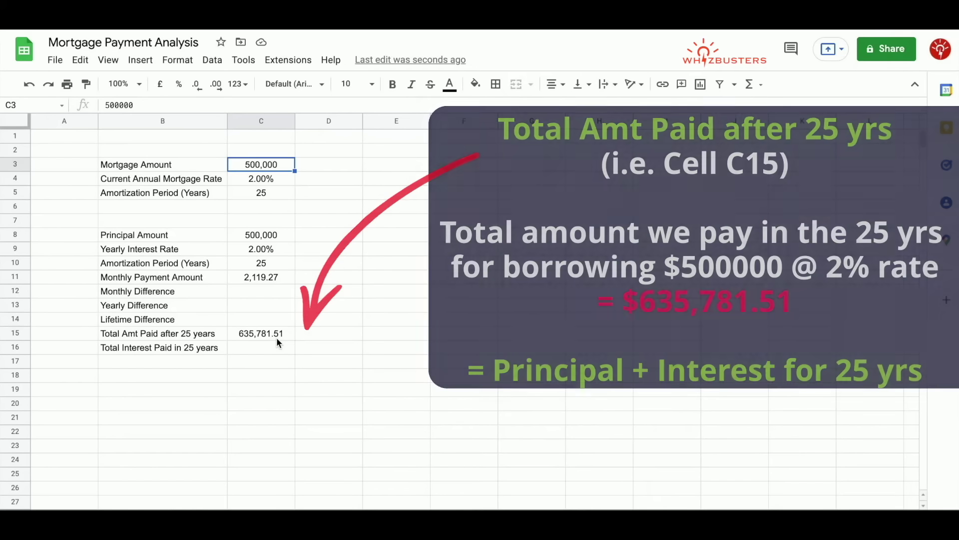
click(278, 348)
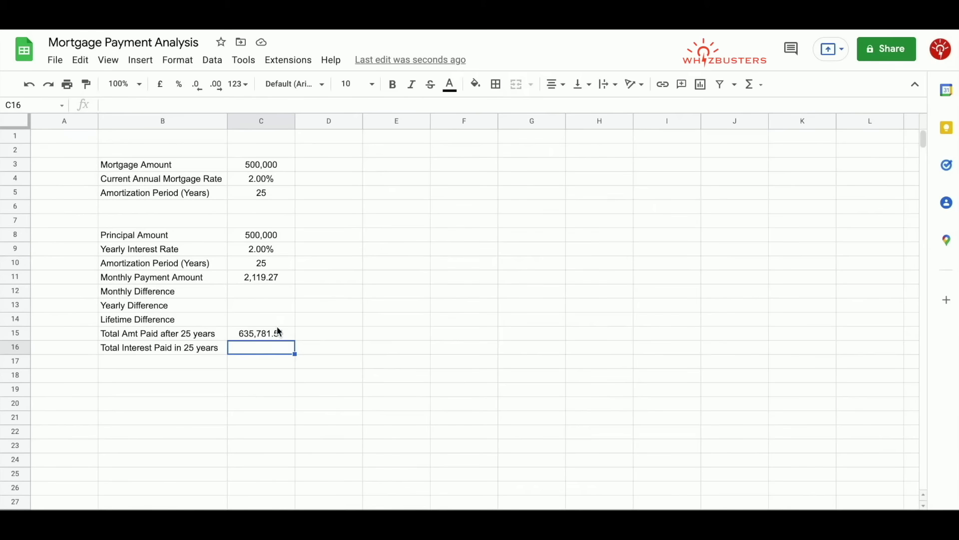
Enter =C15-C8 in C16 so Total Interest Paid shows 135,781.51.
click(270, 337)
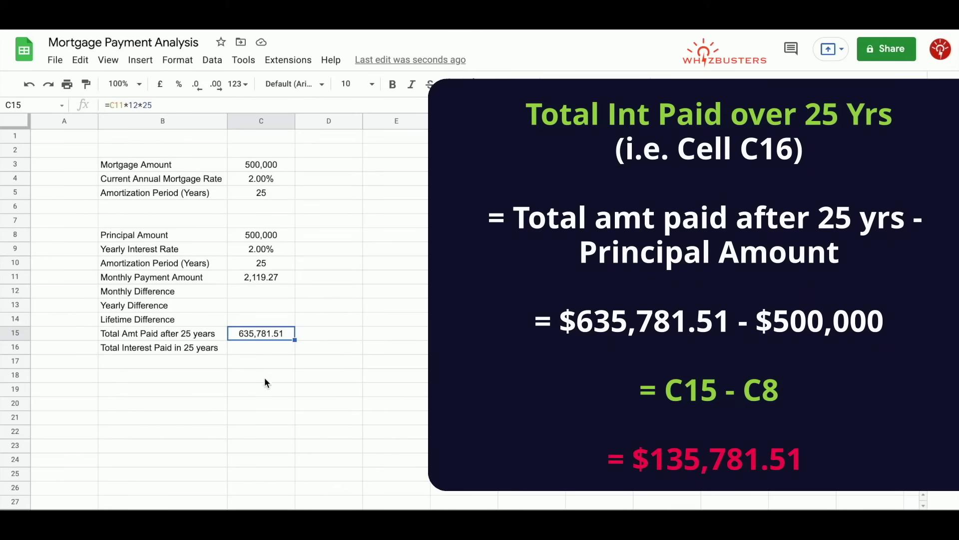
click(271, 350)
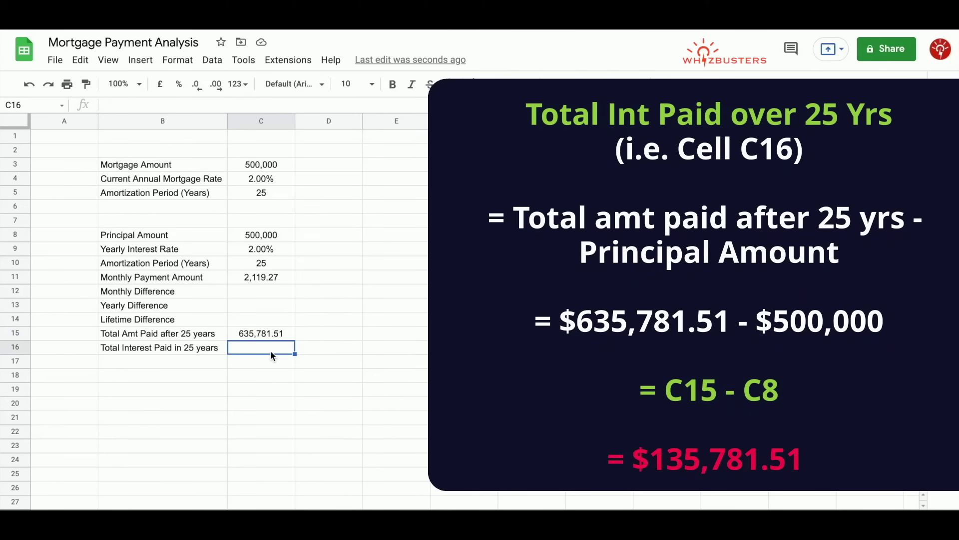
text(=)
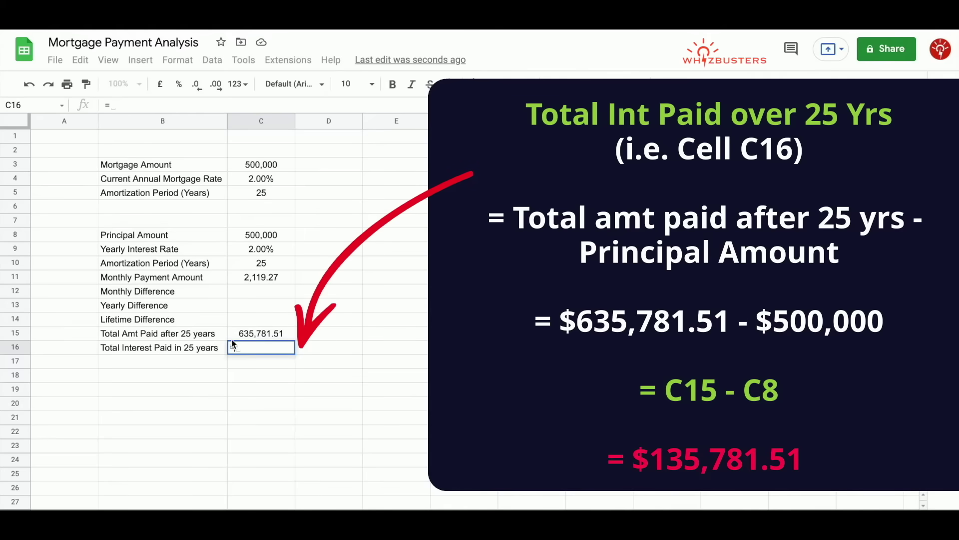
click(247, 332)
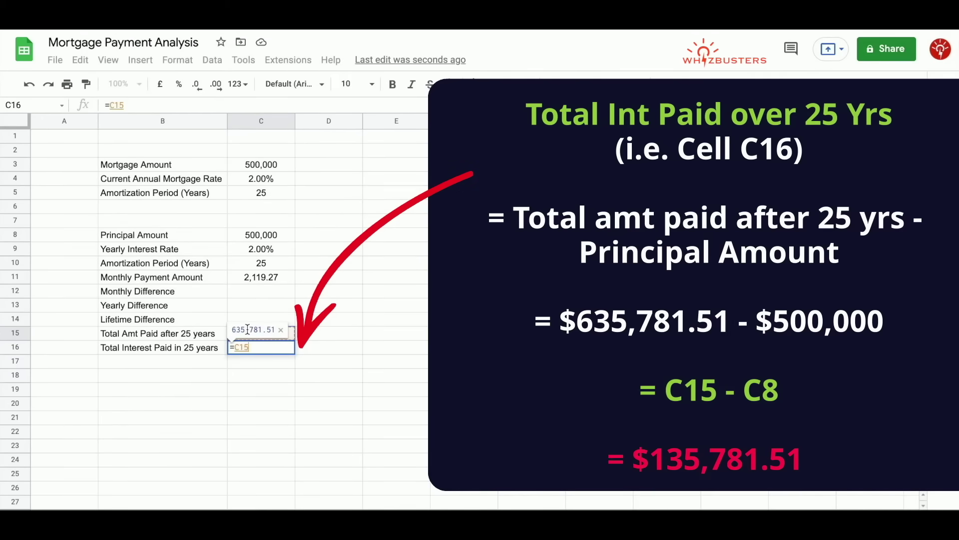
text(-)
click(267, 228)
key(Return)
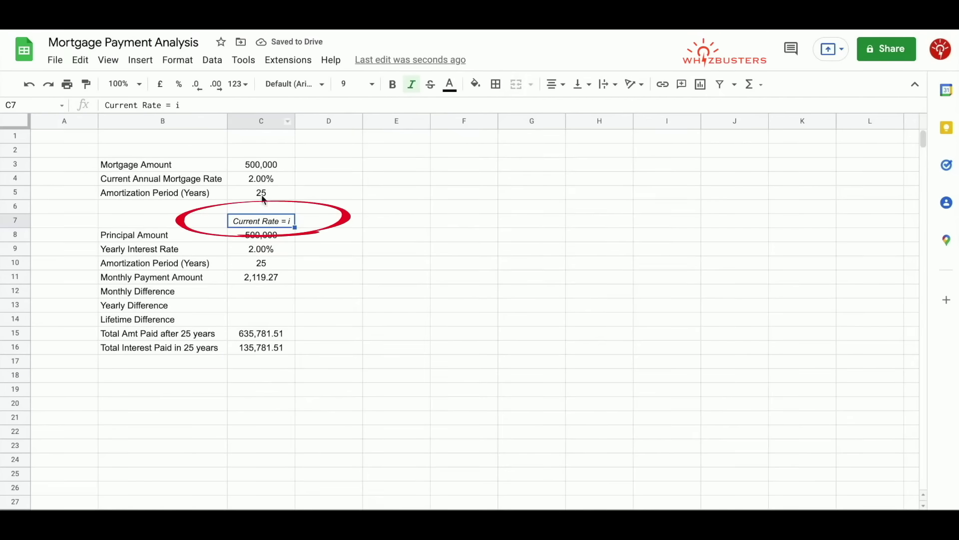
Enter the heading 'i + 0.25%' in D7 for the rate-hike scenario.
click(308, 219)
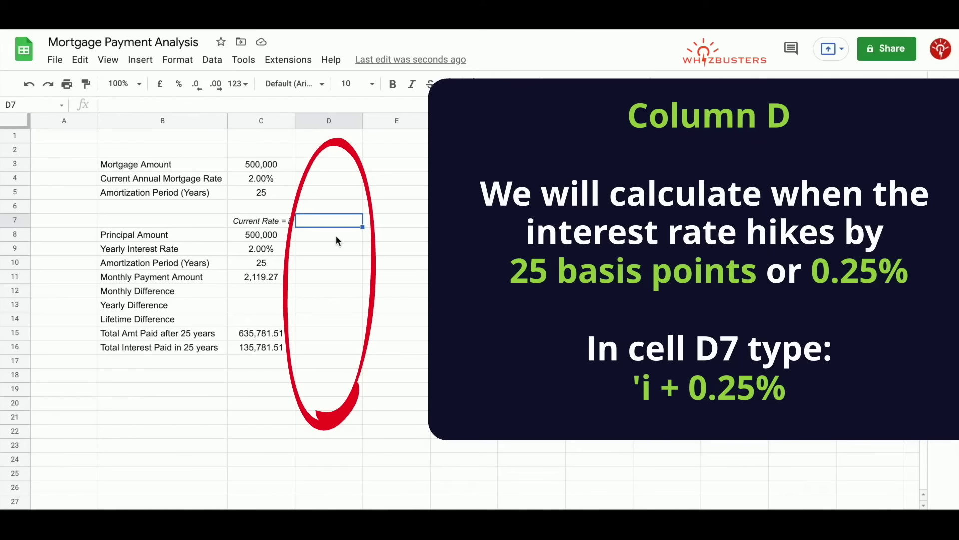
key(Return)
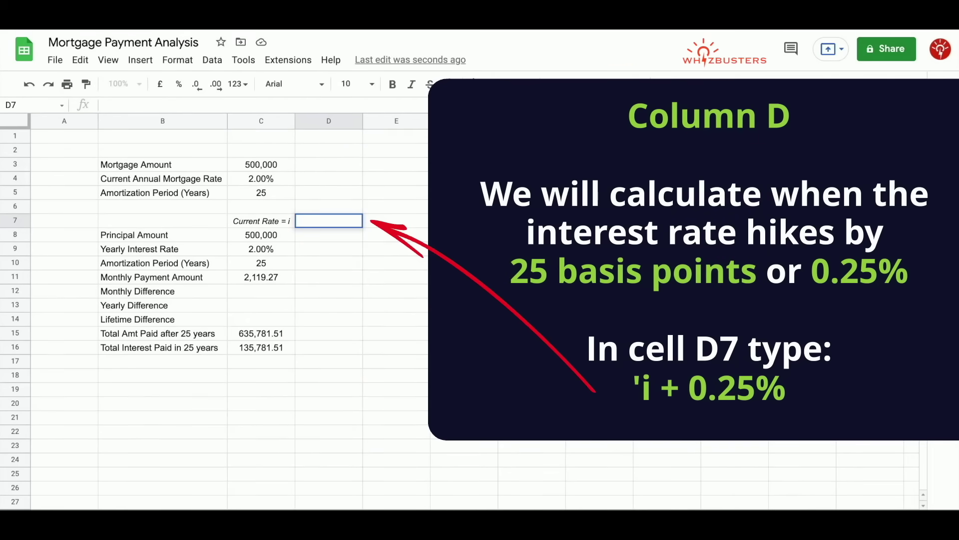
text('i + 0.25%)
key(Return)
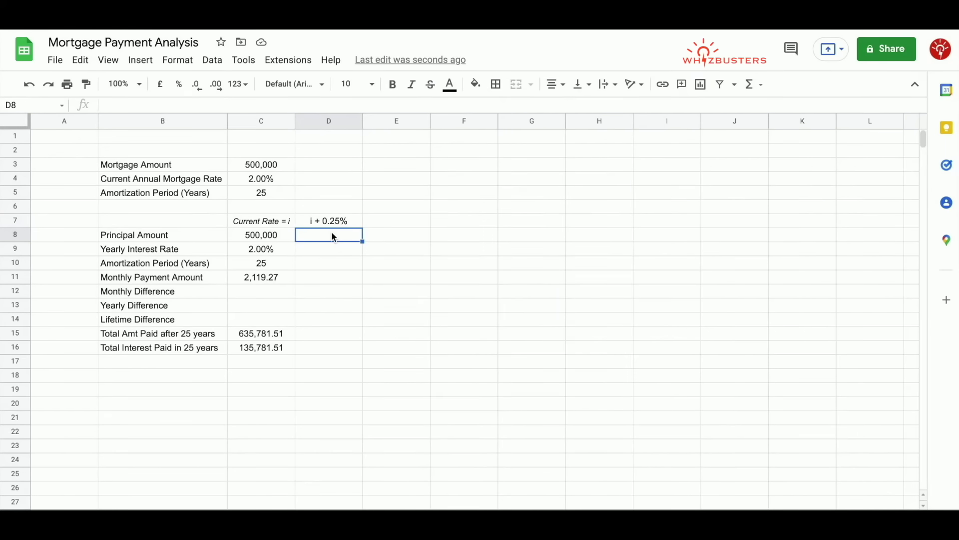
Enter =C8 in D8 and =C9+0.25% in D9, giving 500,000.00 and 2.25%.
text(=)
click(272, 236)
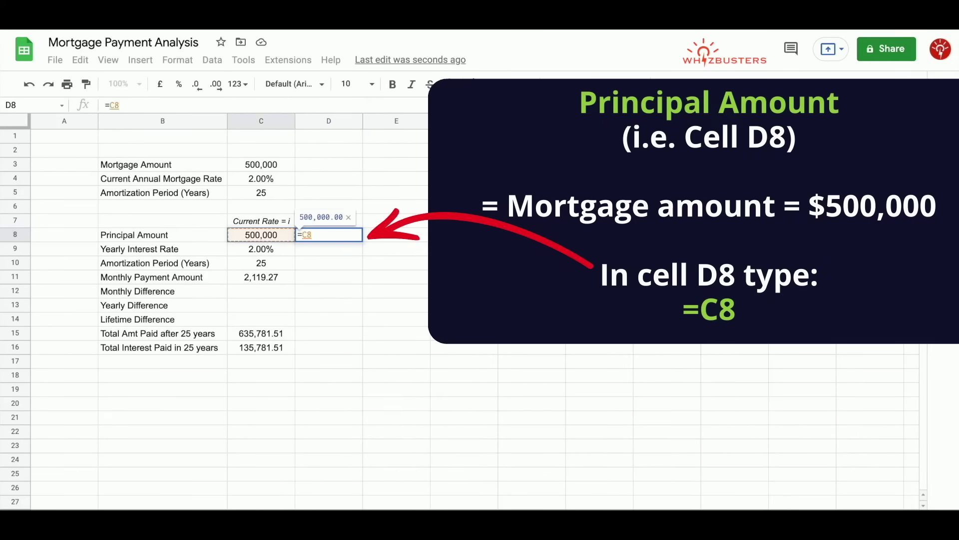
key(Return)
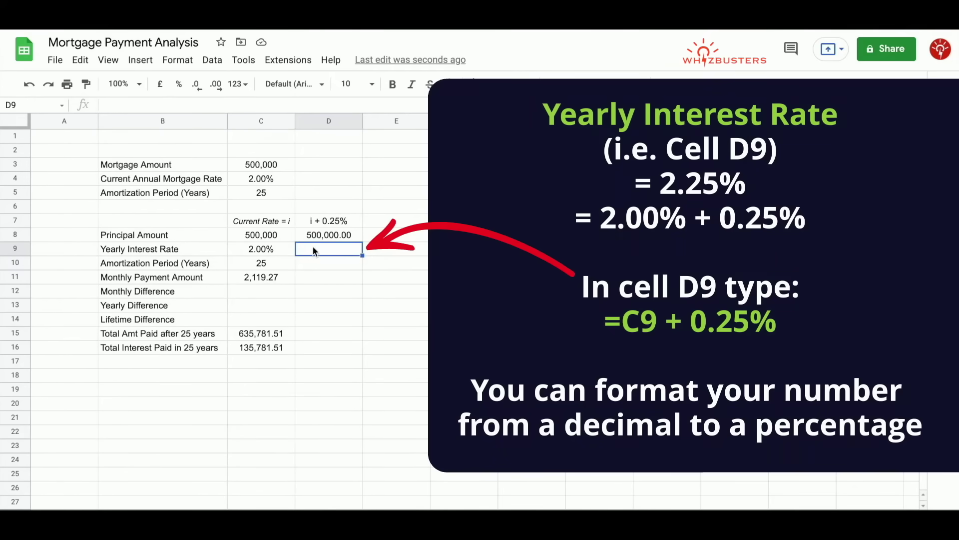
text(=)
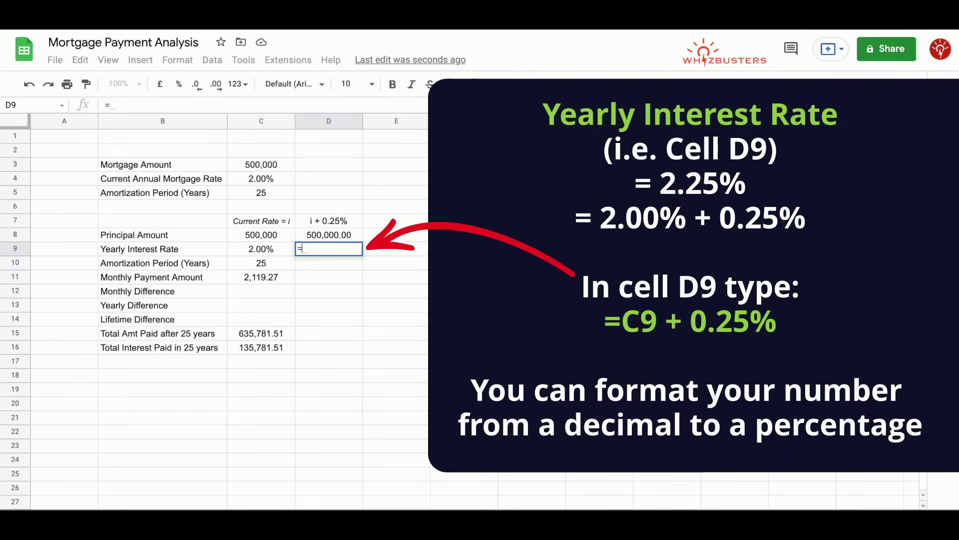
click(264, 249)
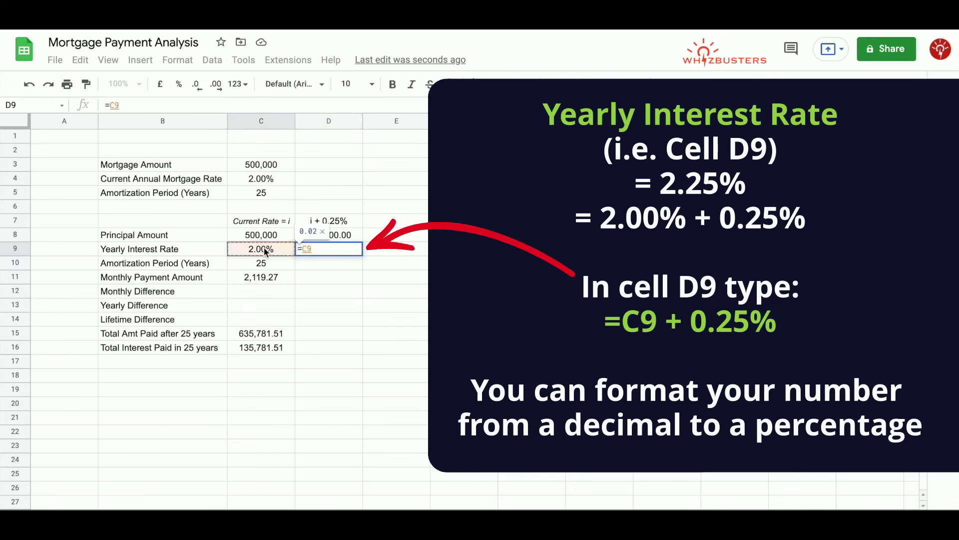
text(+ 0.25)
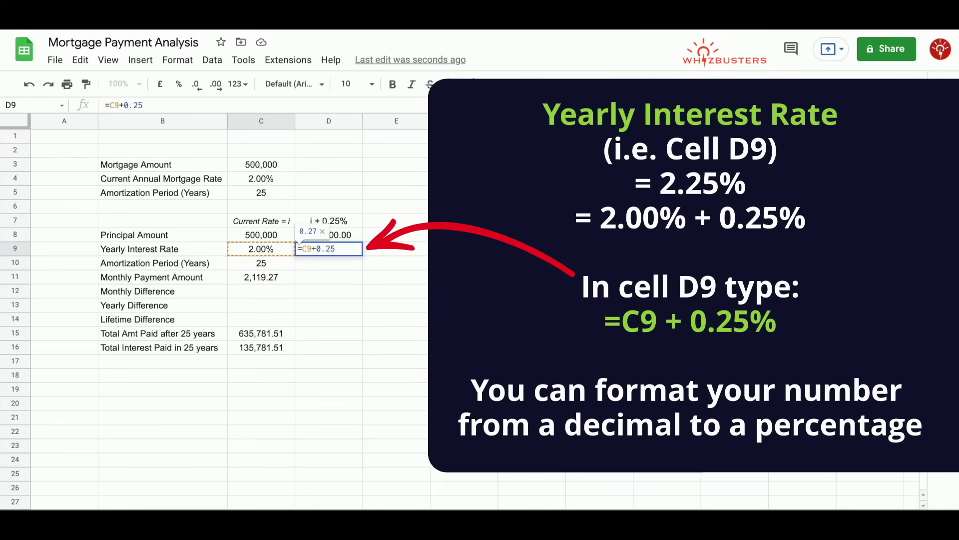
text(%)
key(Return)
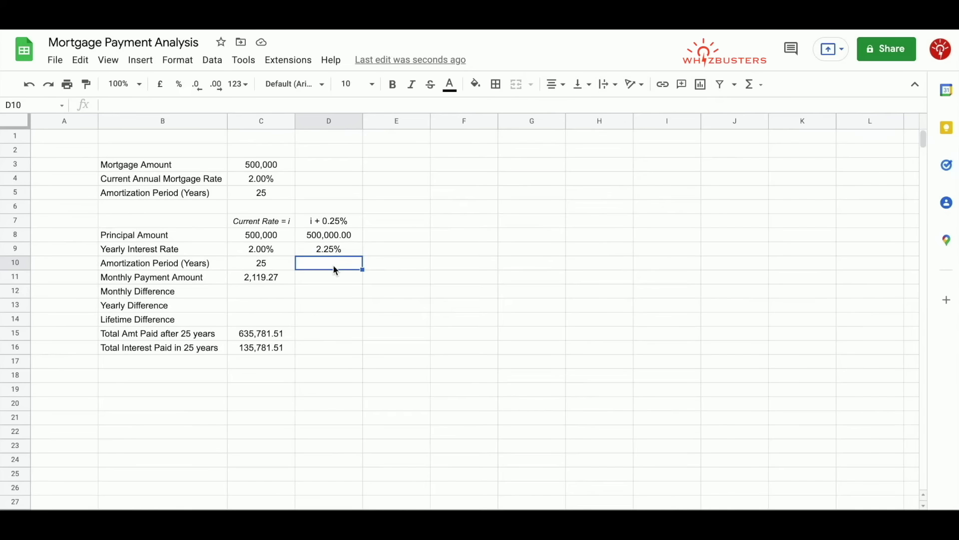
Set D10 to =C10 and show the 25-year period without decimals.
text(=)
click(261, 262)
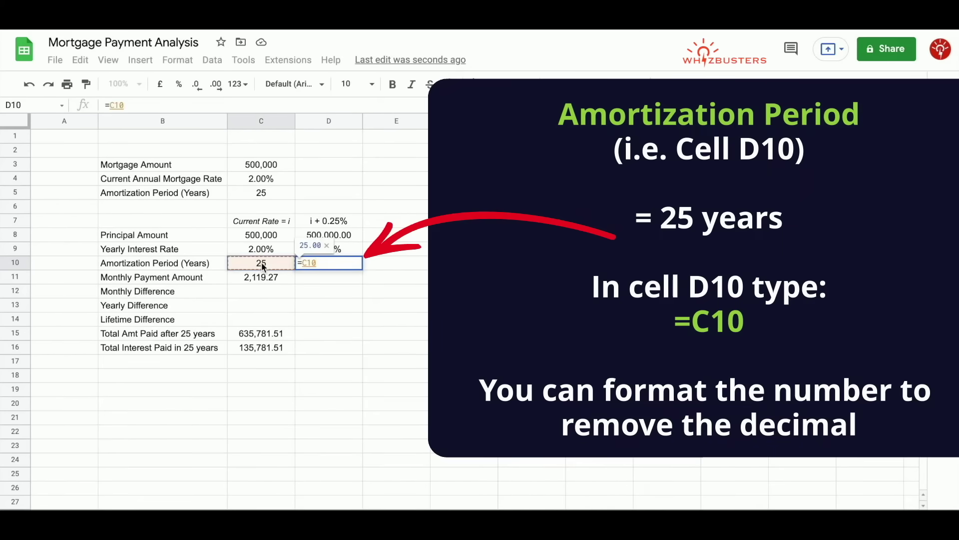
key(Return)
click(305, 263)
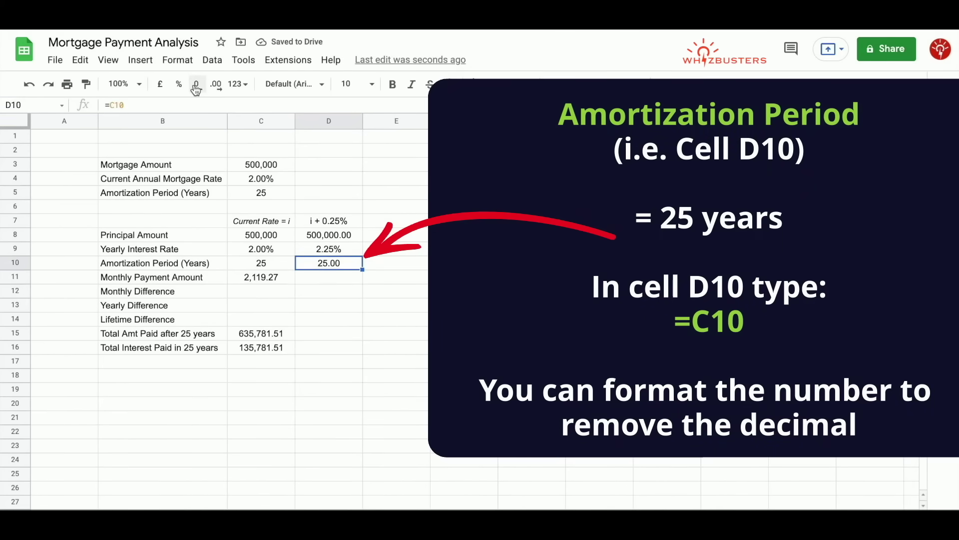
double_click(196, 84)
key(Down)
click(265, 278)
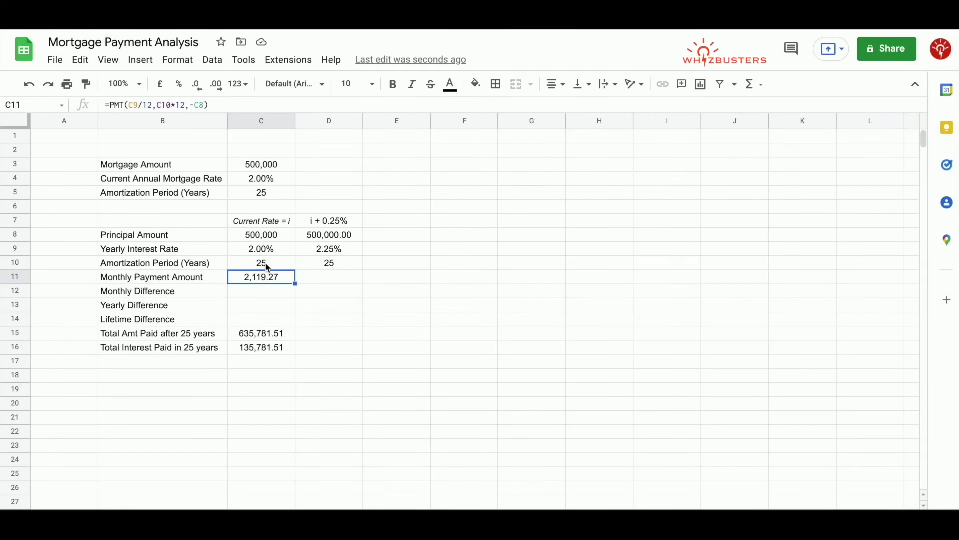
Copy the PMT formula from C11 and paste it into D11.
click(330, 275)
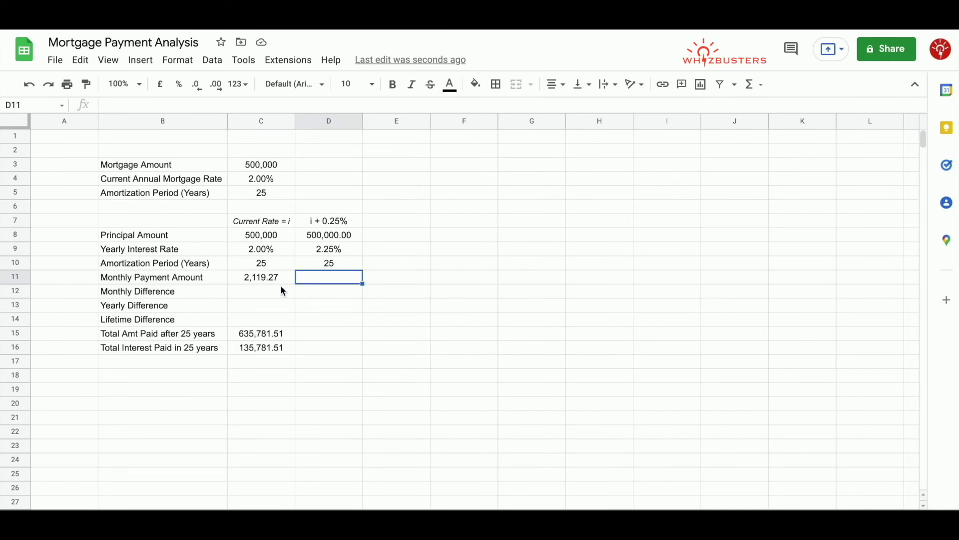
click(259, 275)
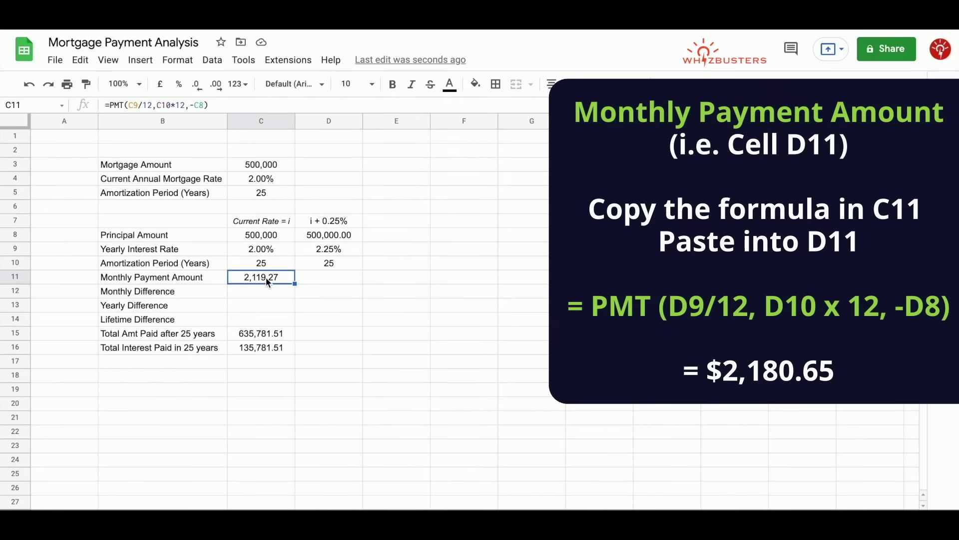
right_click(266, 278)
click(317, 205)
click(325, 274)
right_click(325, 274)
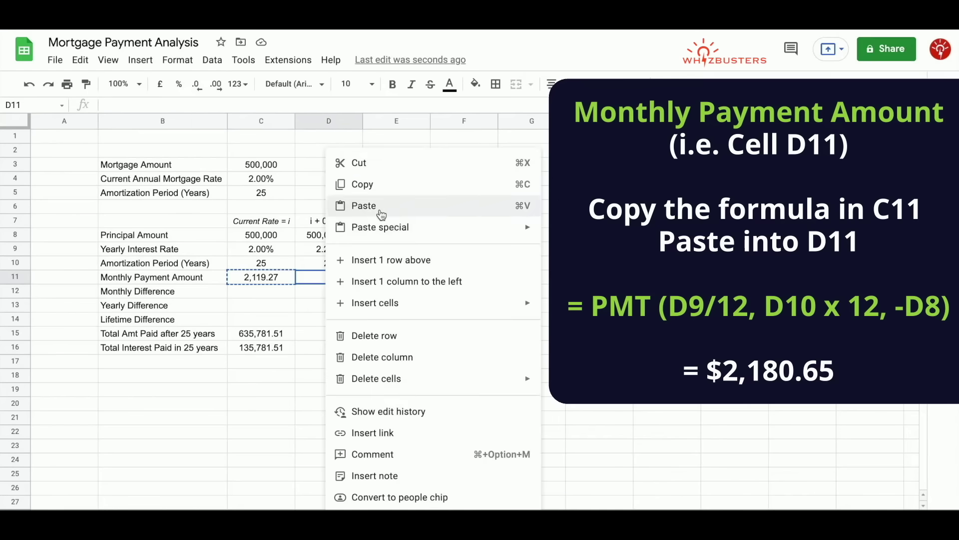
click(352, 203)
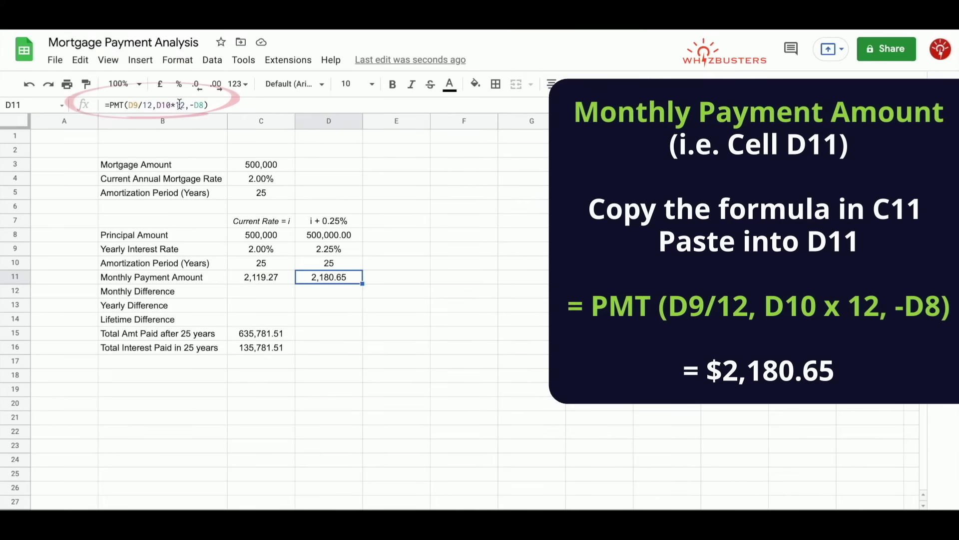
Check that D11 reads =PMT(D9/12,D10*12,-D8), giving 2,180.65.
click(180, 104)
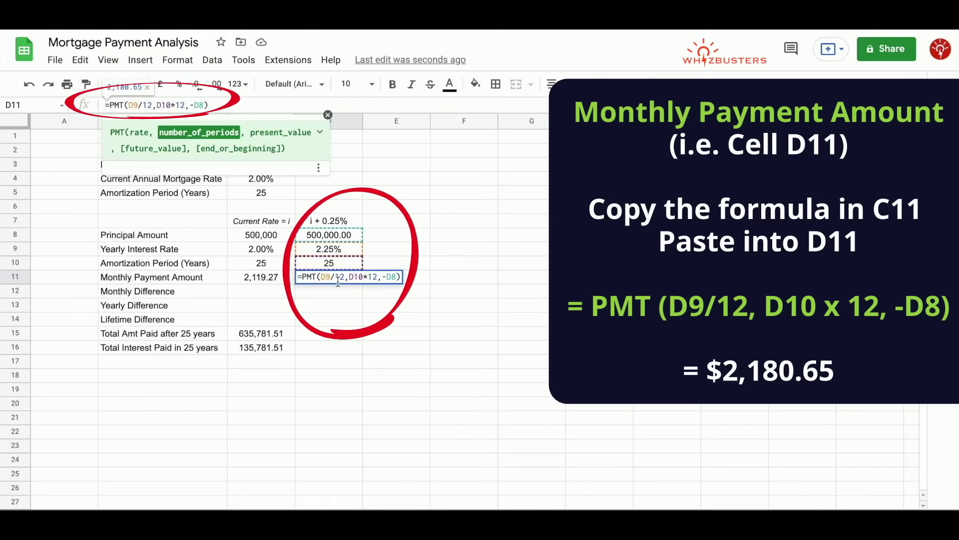
key(Return)
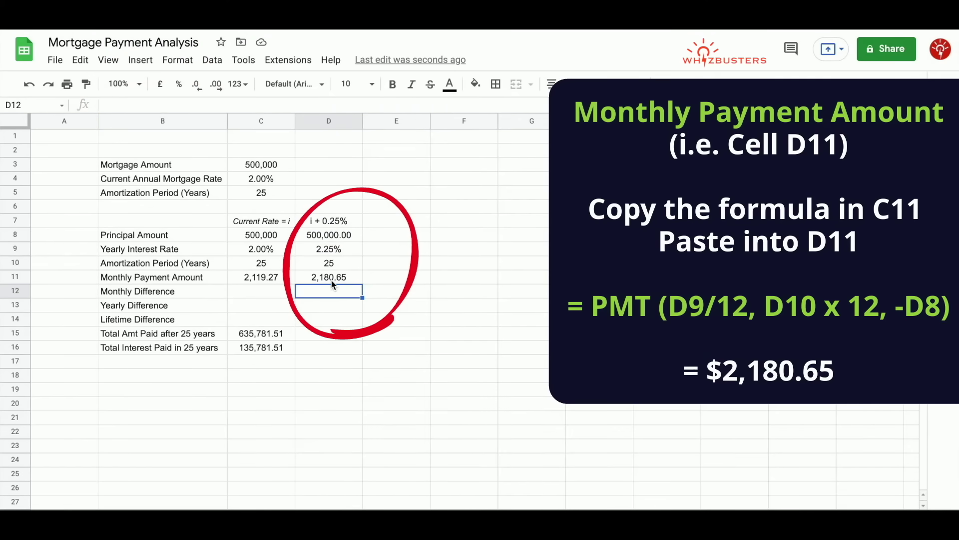
click(333, 280)
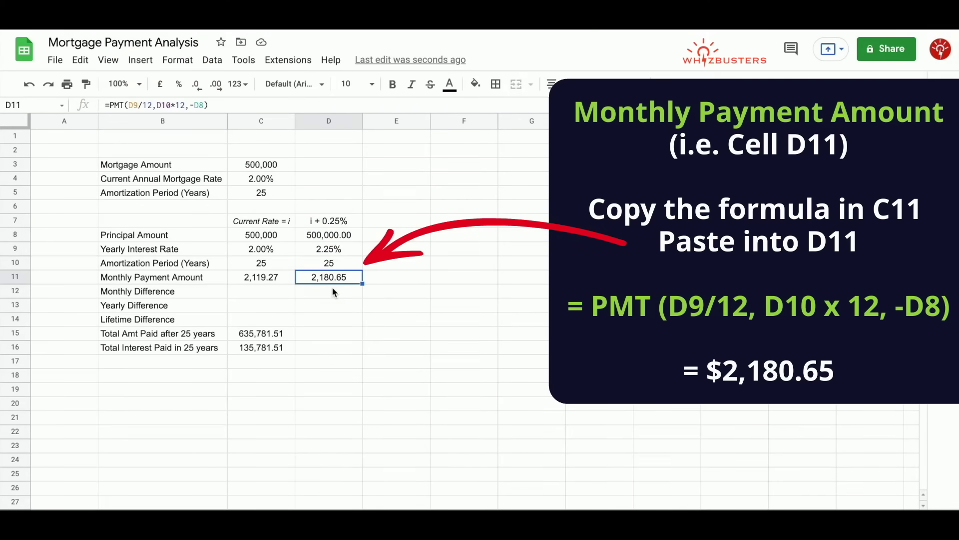
click(194, 106)
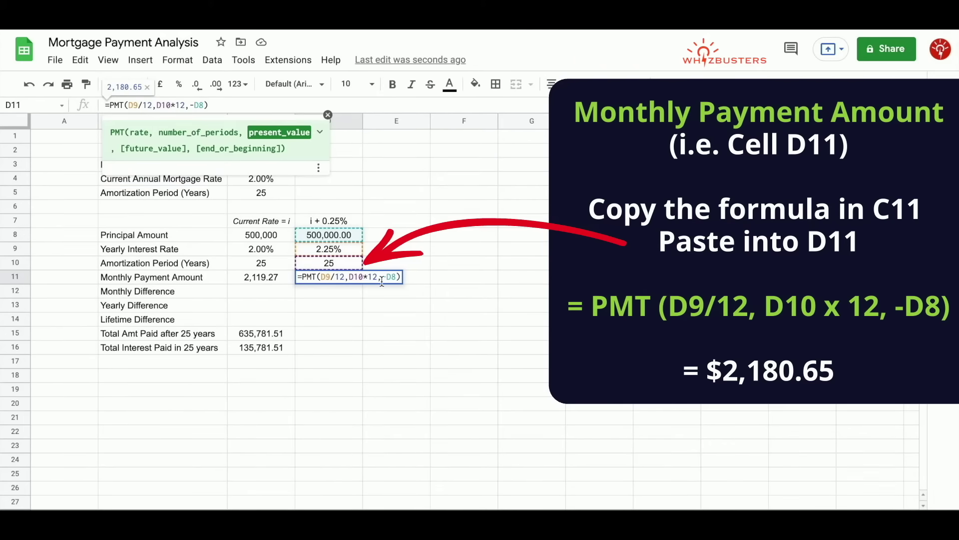
key(Return)
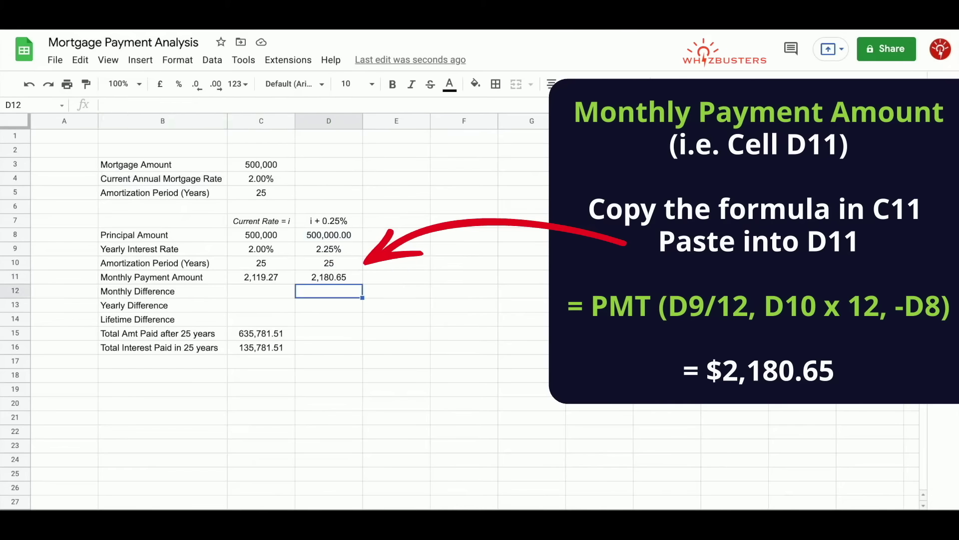
scroll(333, 275, down, 1)
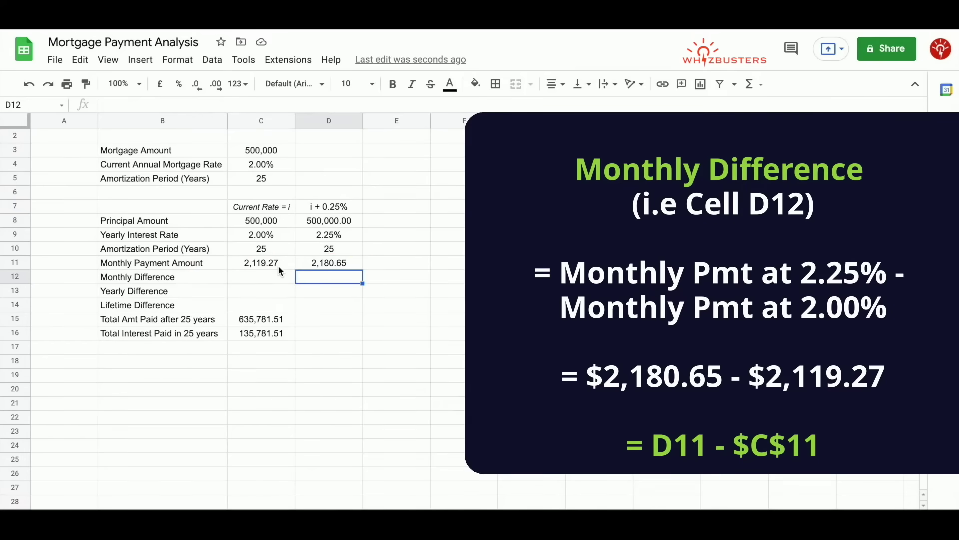
Enter D12 as D11 minus the anchored C11 (61.38) and D13 as =D12*12 (736.58).
text(=)
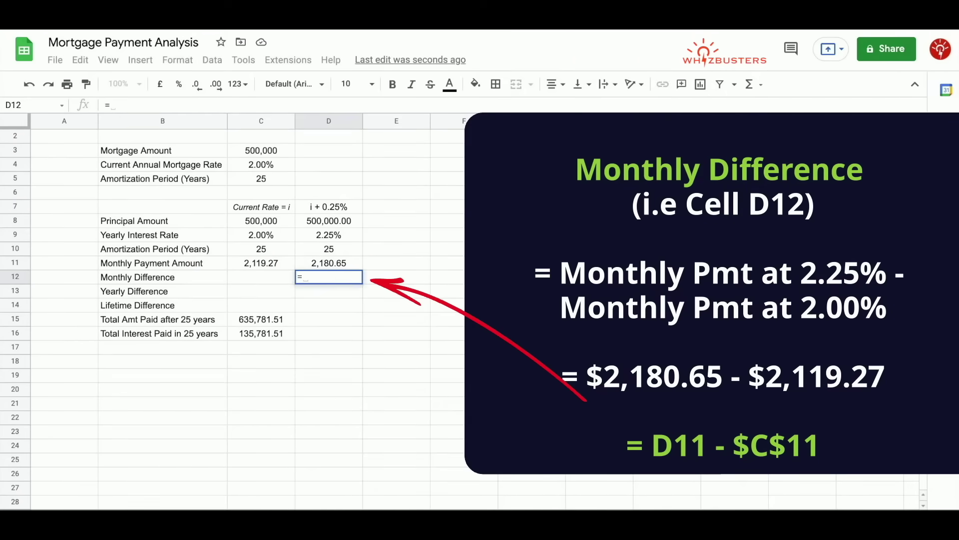
click(328, 263)
text(-)
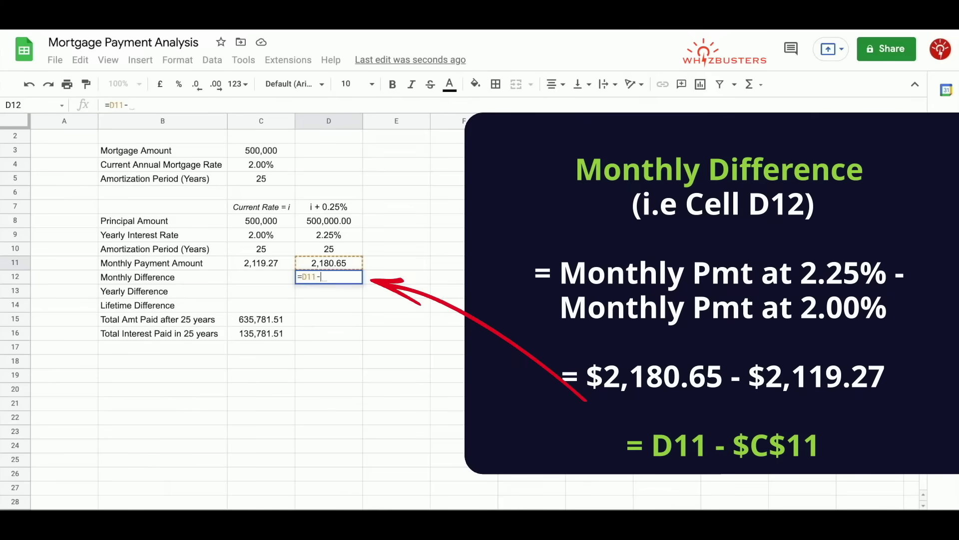
click(250, 264)
click(130, 104)
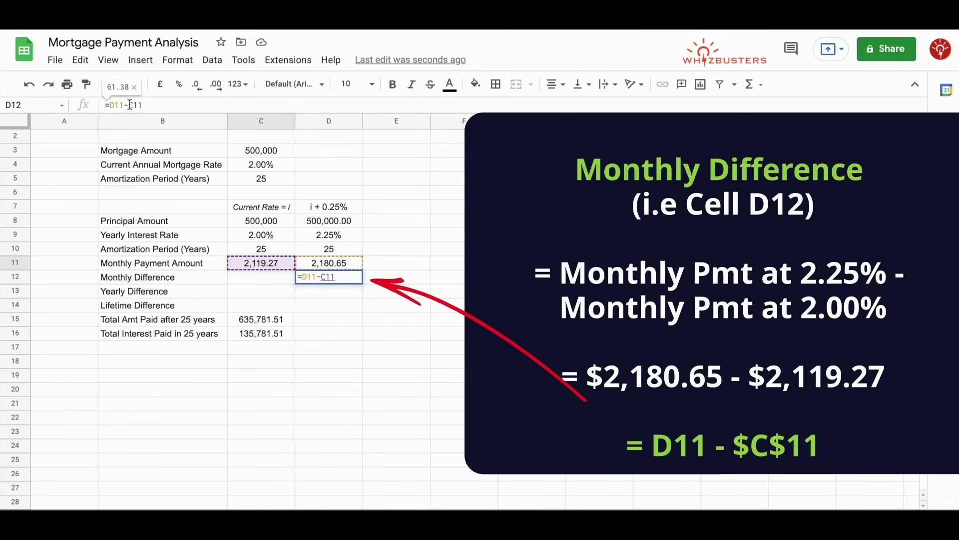
text($C$)
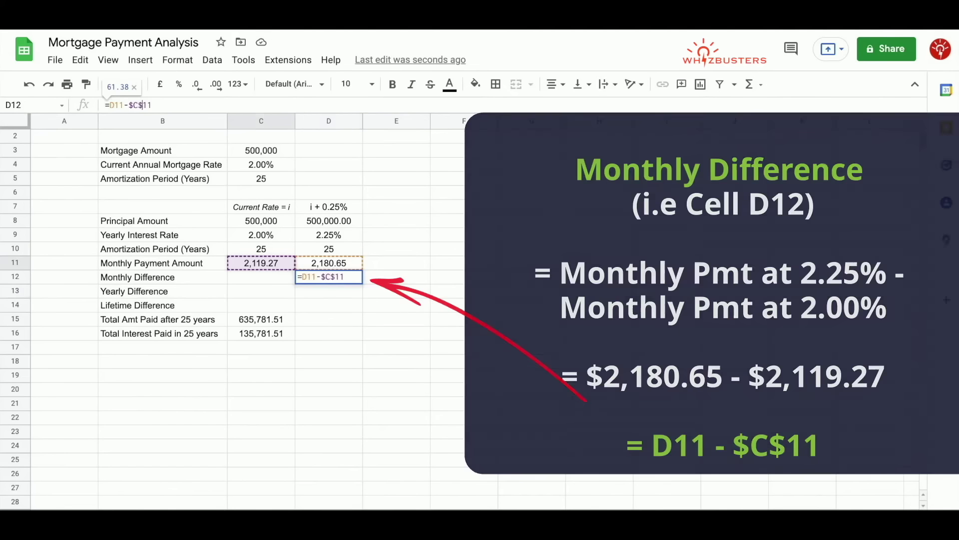
key(Return)
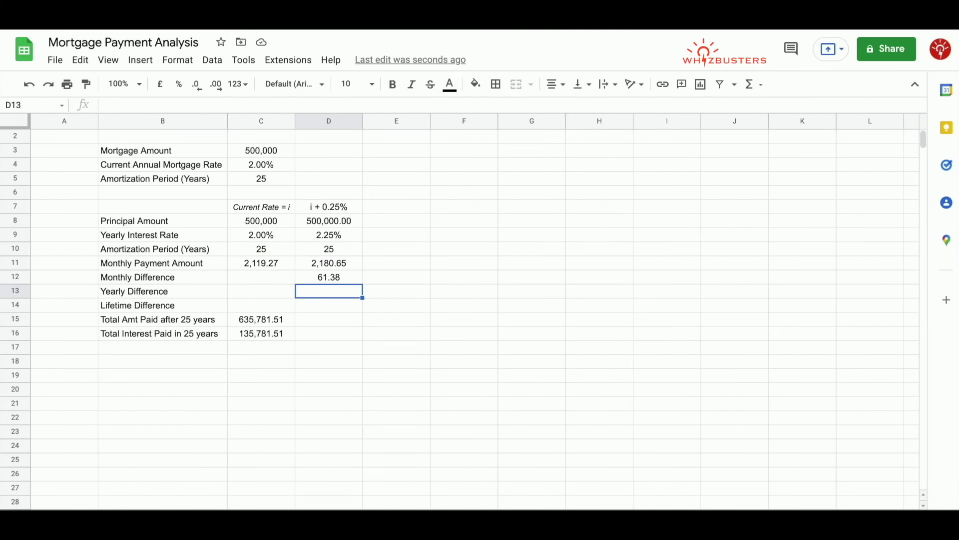
text(=)
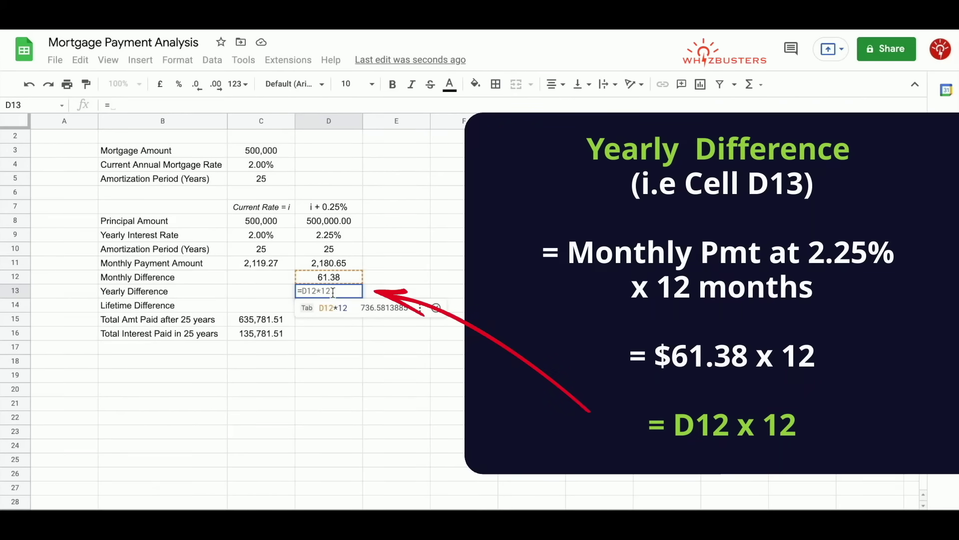
key(Tab)
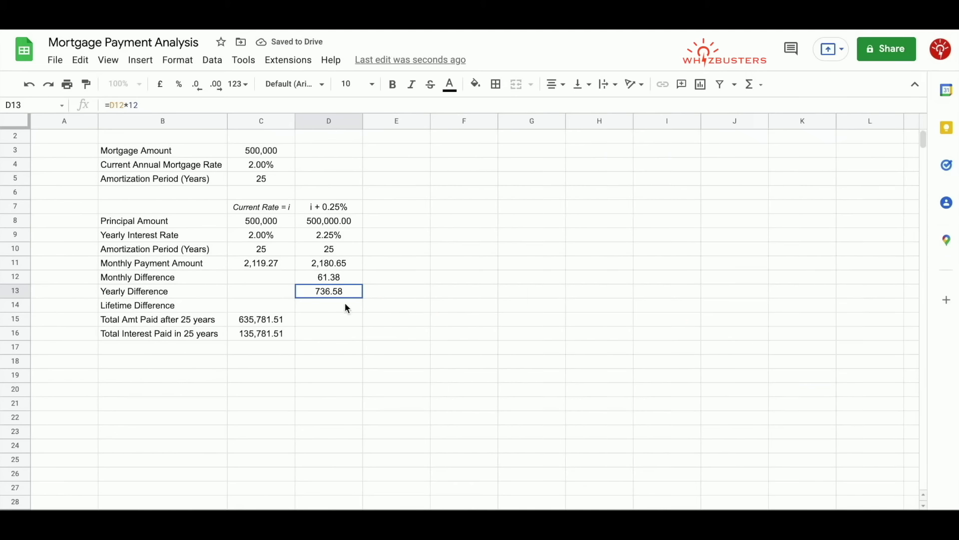
Put the lifetime difference =D13*D10 in D14, giving 18,414.53.
click(347, 306)
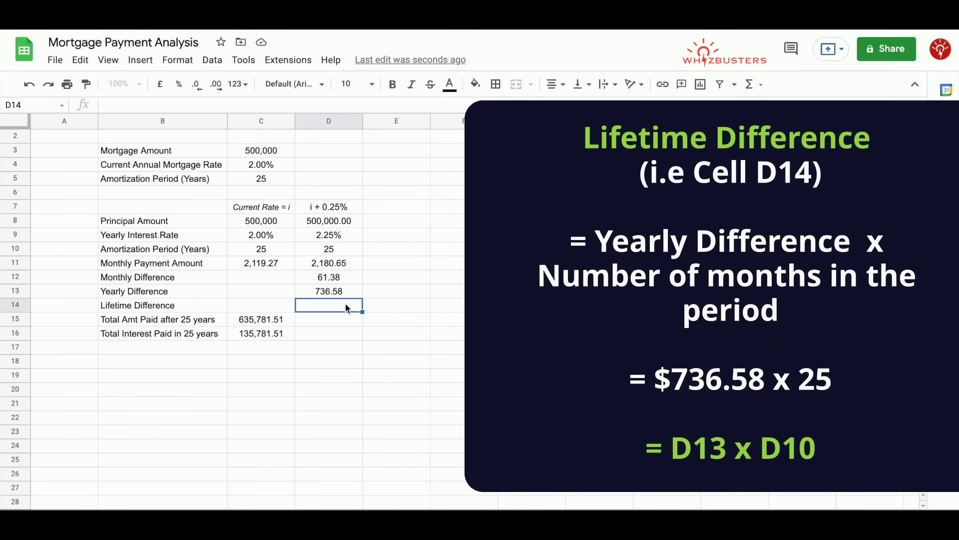
text(=)
click(348, 290)
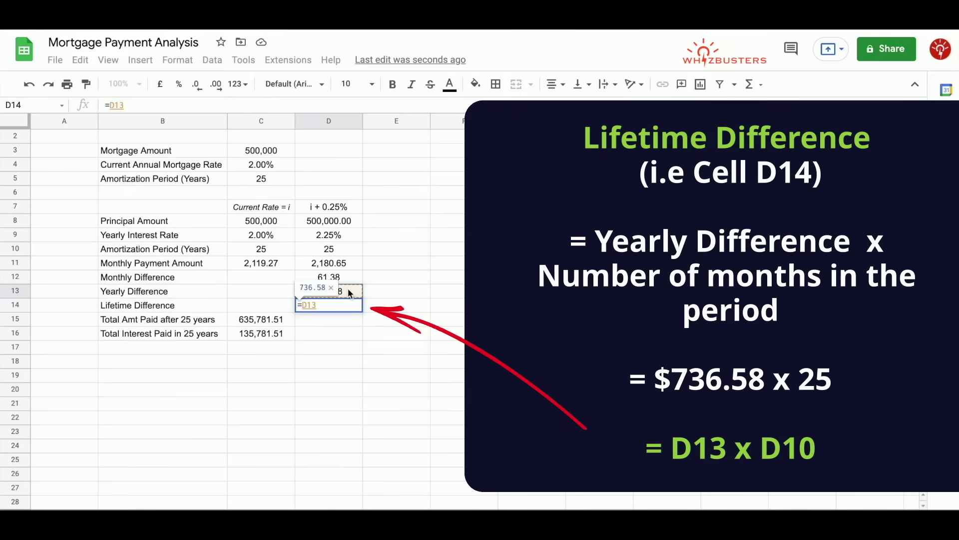
text(*)
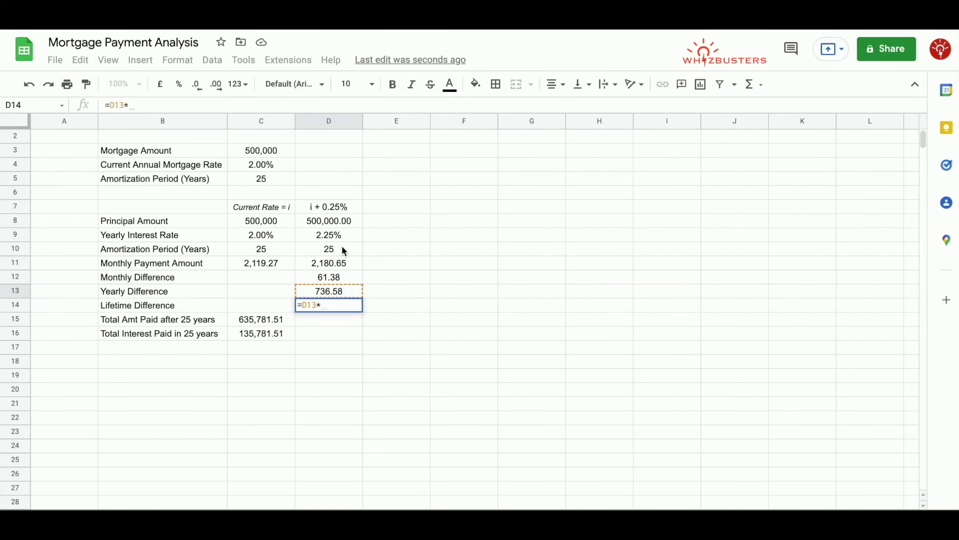
click(344, 250)
key(Return)
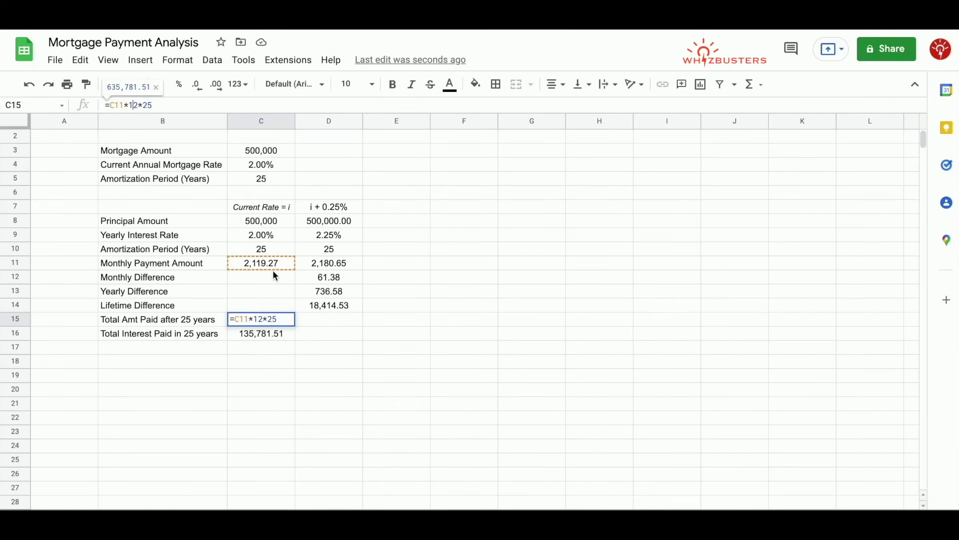
Edit C15's total paid formula to multiply by C10 instead of the hard-coded 25.
key(Return)
click(286, 324)
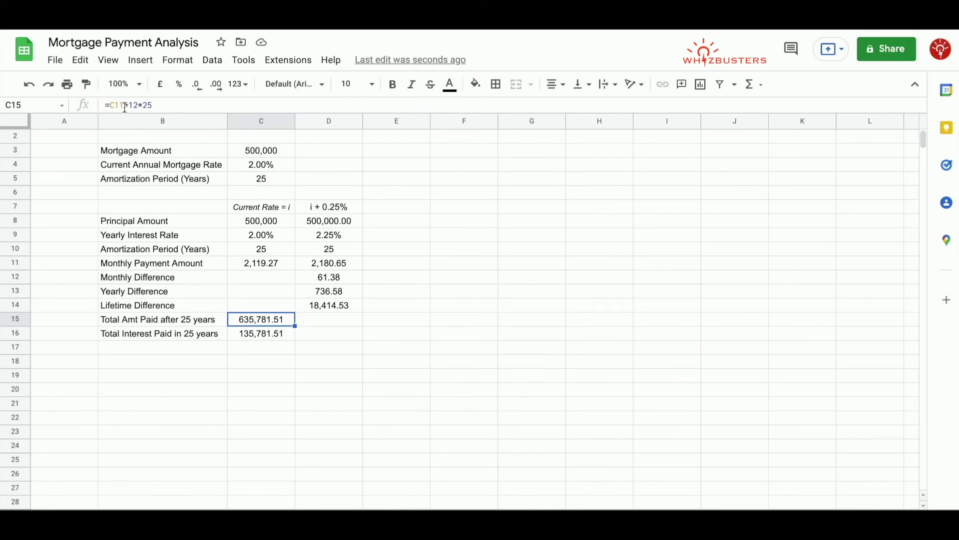
click(161, 106)
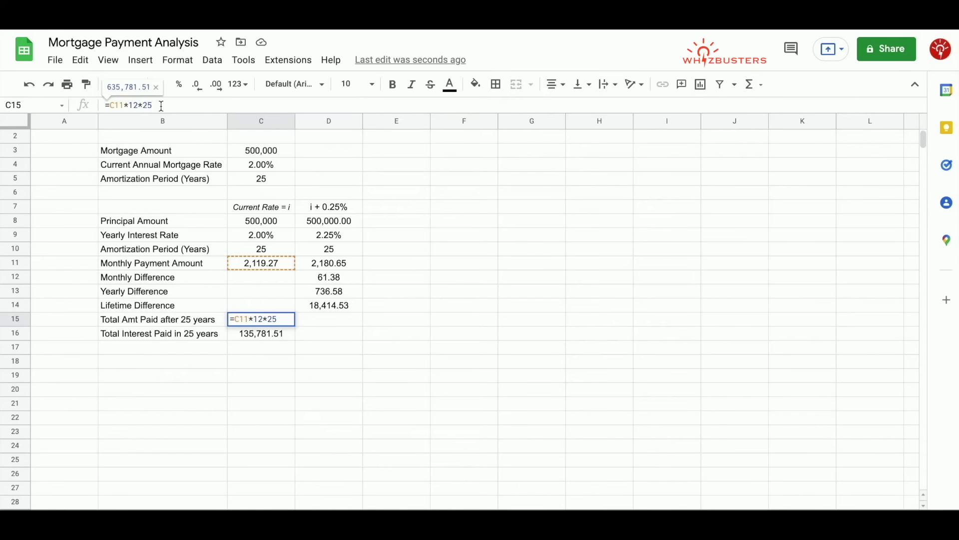
key(BackSpace)
key(BackSpace)
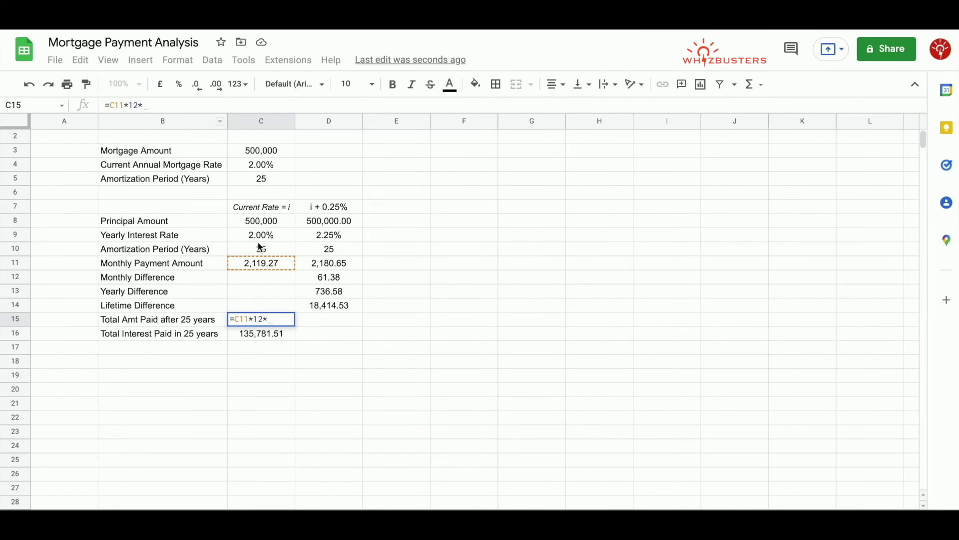
click(265, 254)
key(Return)
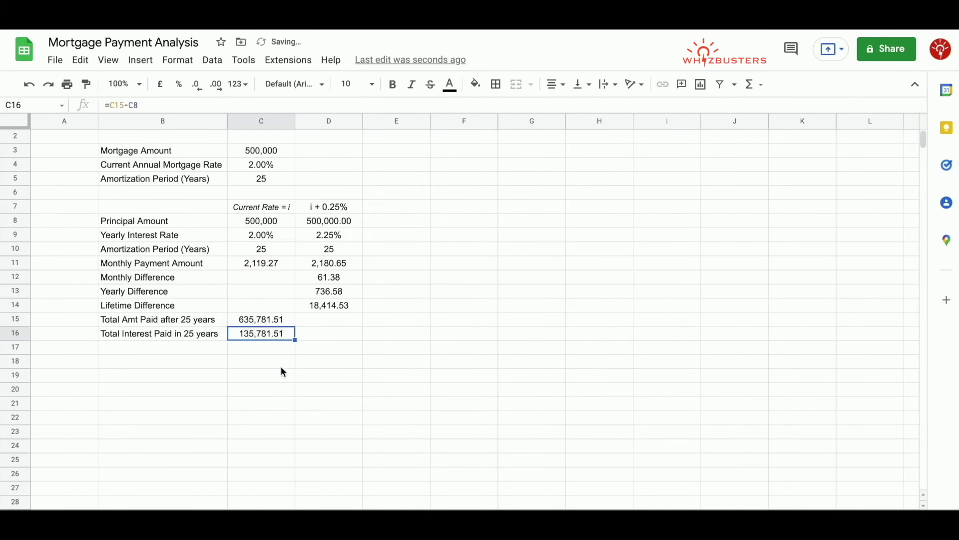
Copy the total paid formula from C15 into D15, giving 654,196.04.
click(284, 321)
key(ctrl+c)
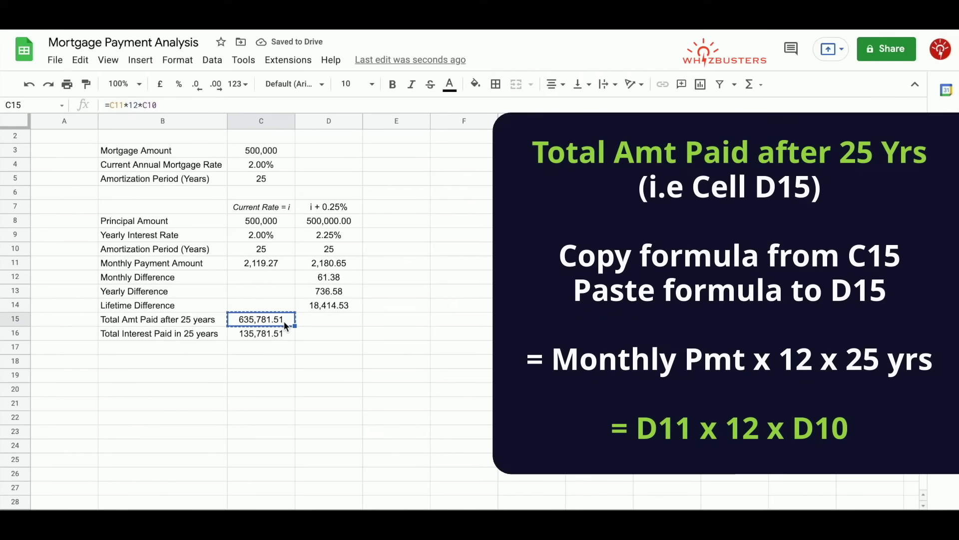
click(319, 322)
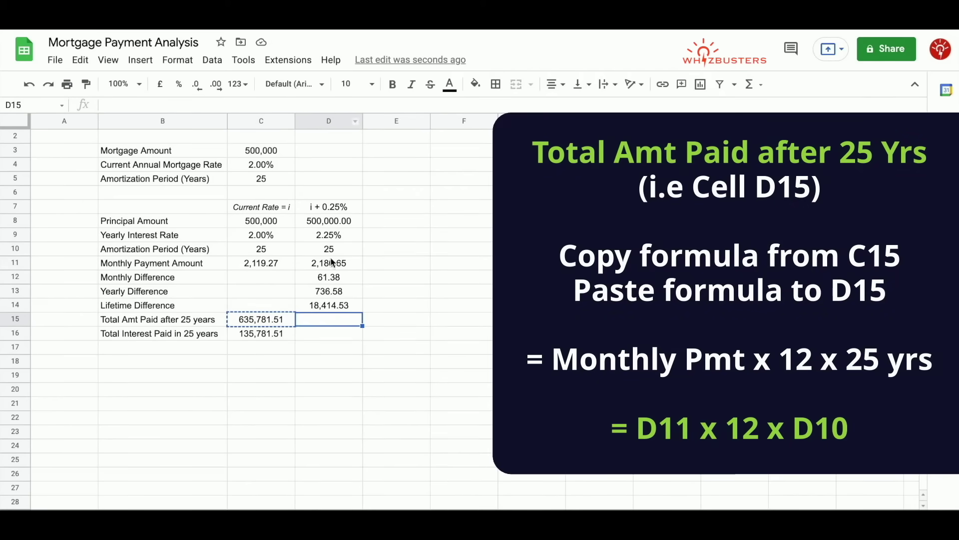
click(273, 322)
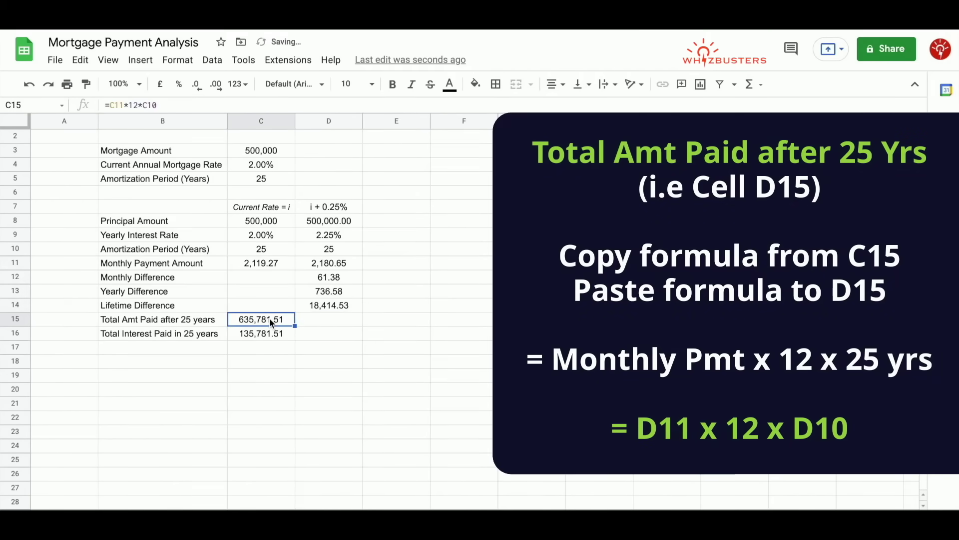
right_click(272, 322)
click(300, 206)
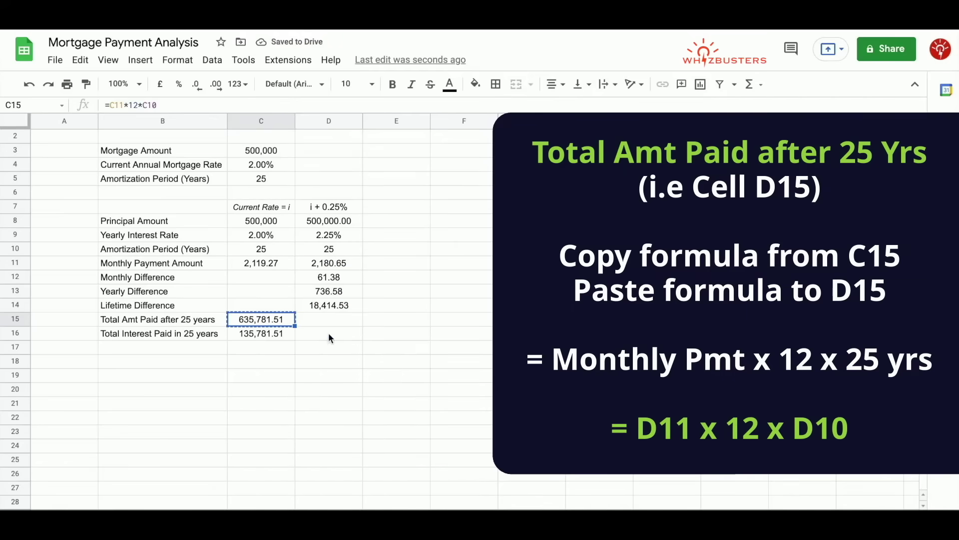
click(339, 325)
right_click(337, 321)
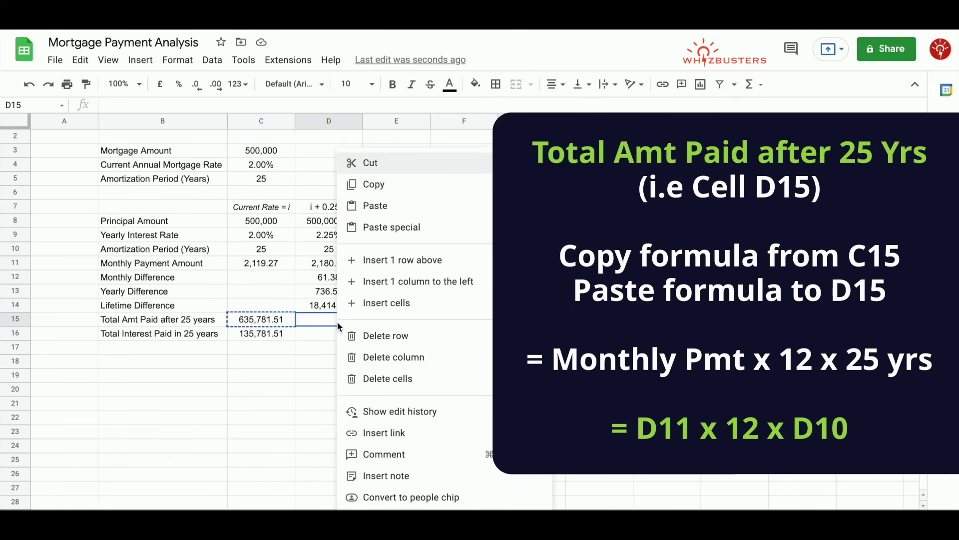
click(400, 206)
Copy the total interest formula from C16 into D16, giving 154,196.04.
click(261, 338)
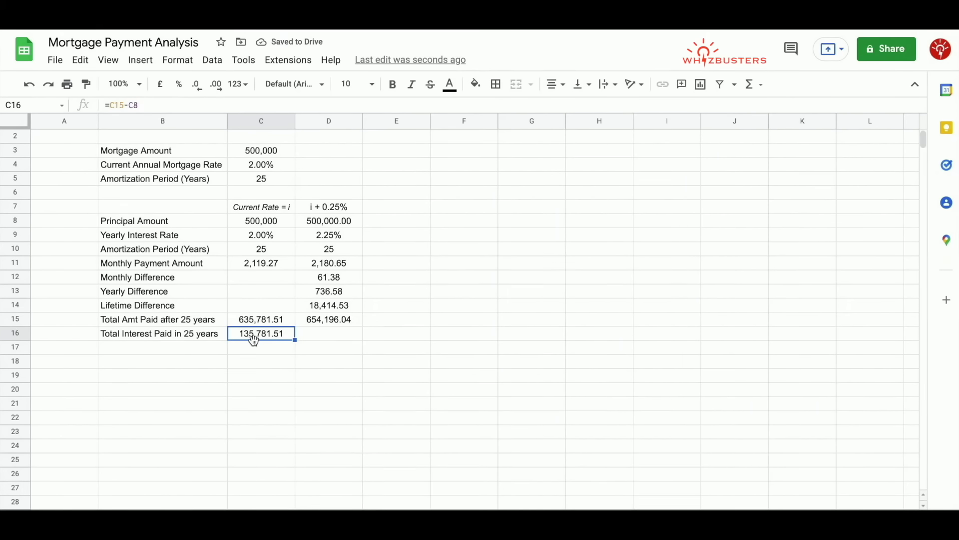
click(135, 106)
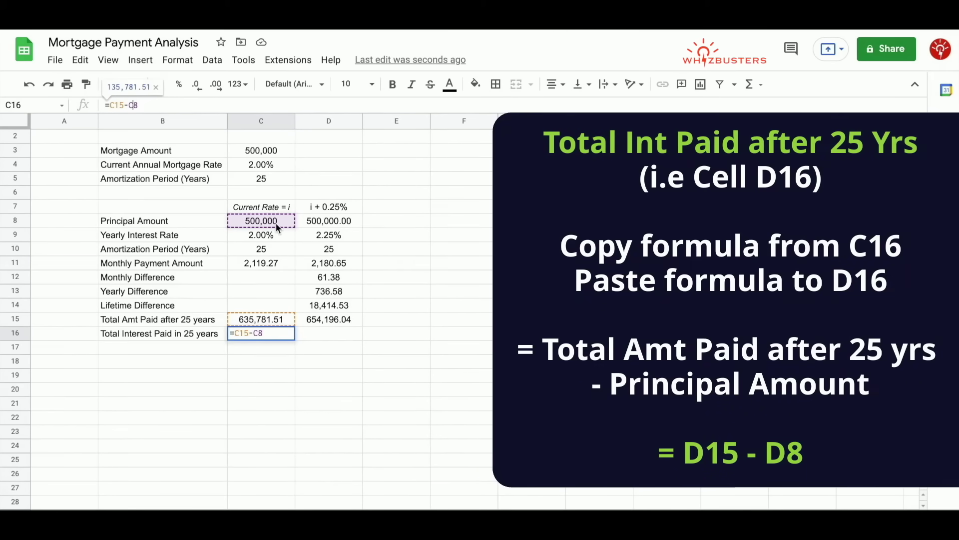
key(Return)
click(276, 338)
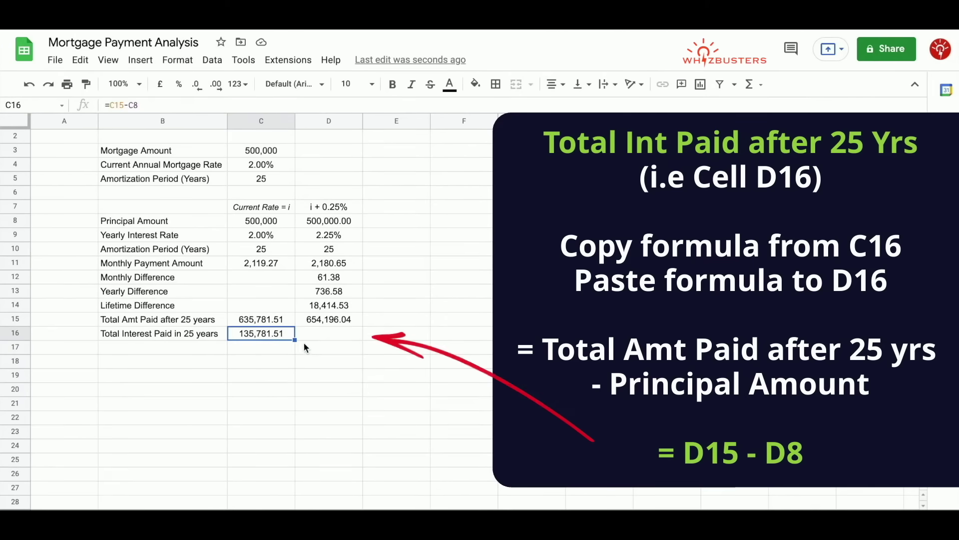
key(ctrl+c)
click(320, 333)
key(ctrl+v)
key(Up)
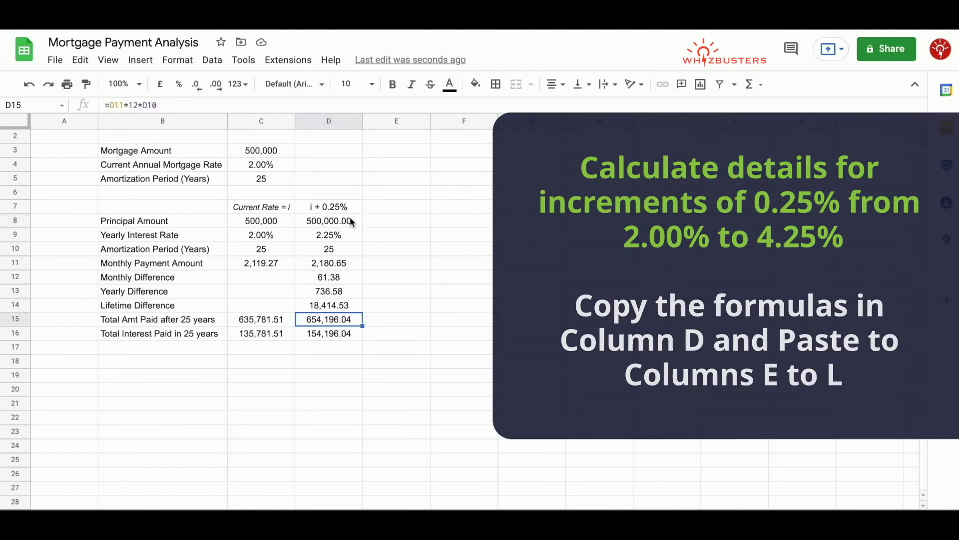
Fill D8:D16 right to column L, extending rates from 2.50% to 4.25%.
click(347, 220)
key(ctrl+shift+Down)
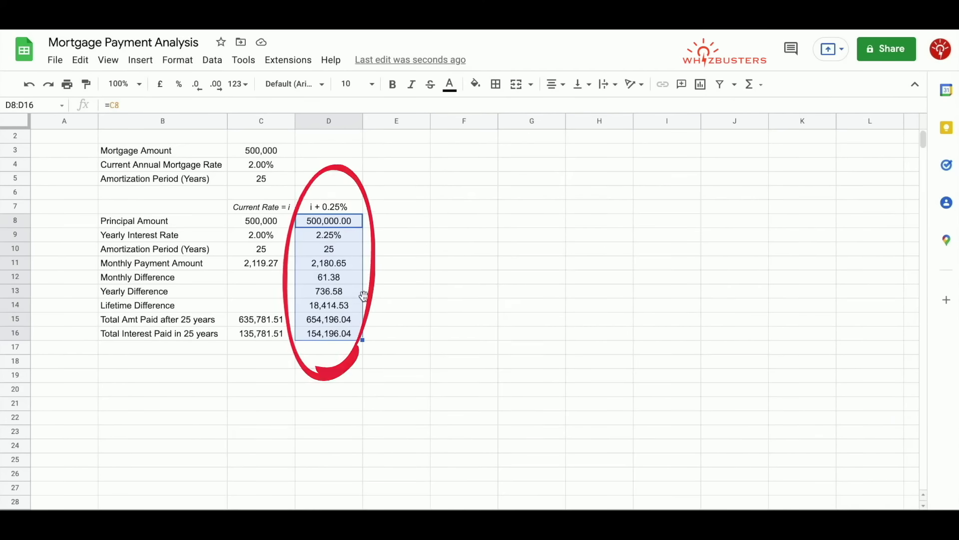
click(363, 342)
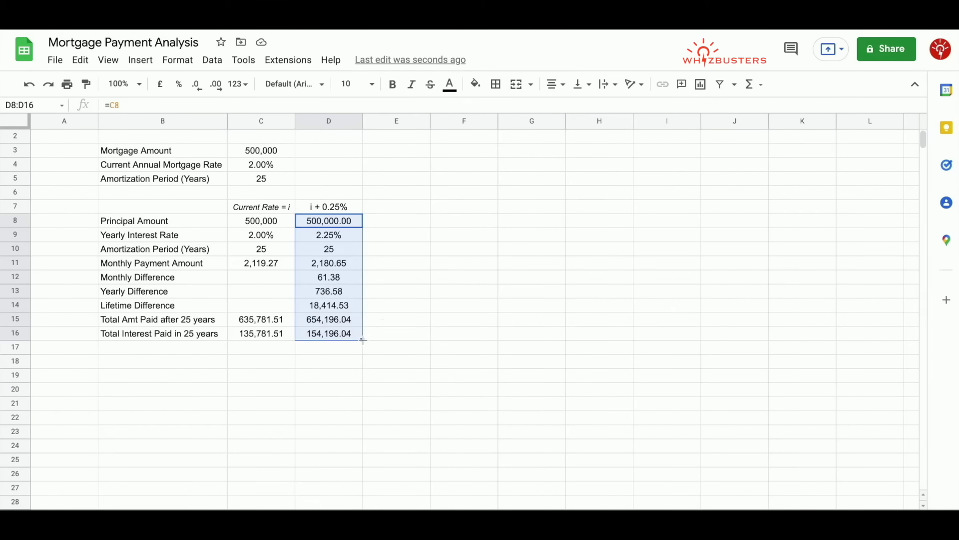
mouse_move(363, 340)
mouse_down()
mouse_move(717, 343)
mouse_move(862, 327)
mouse_up()
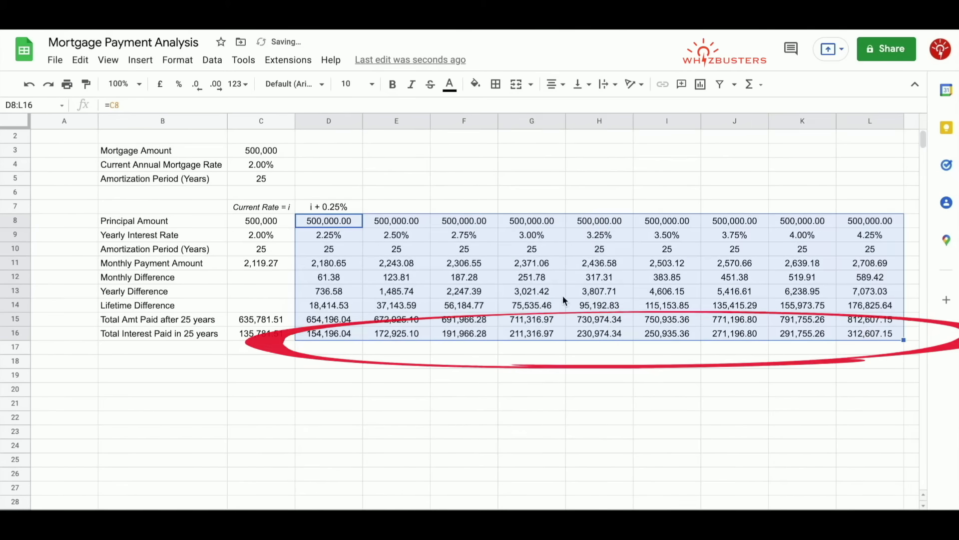
Copy the i + 0.25 heading from D7 across E7:L7.
click(338, 206)
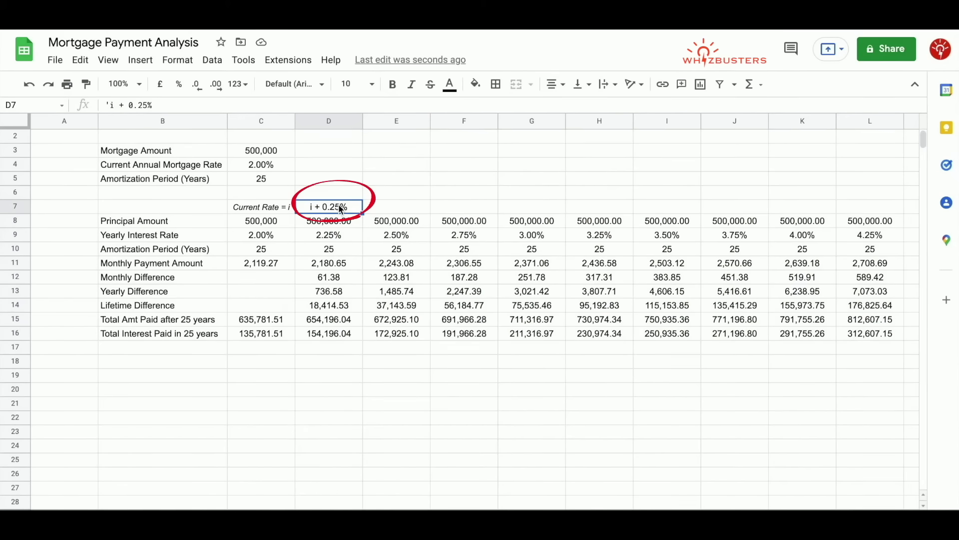
key(ctrl+c)
click(407, 208)
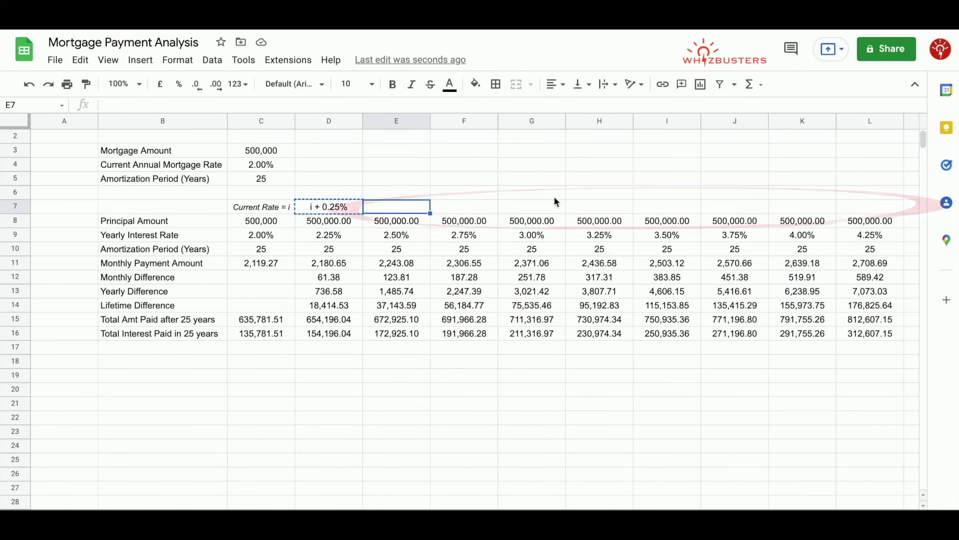
shift+click(863, 213)
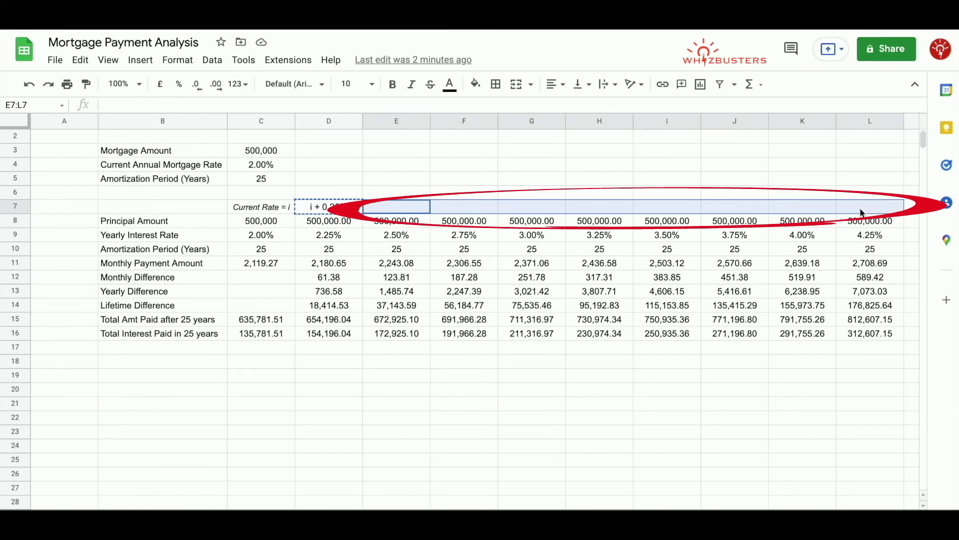
key(ctrl+v)
click(464, 192)
Rename the E7 heading to i + 0.50.
click(398, 214)
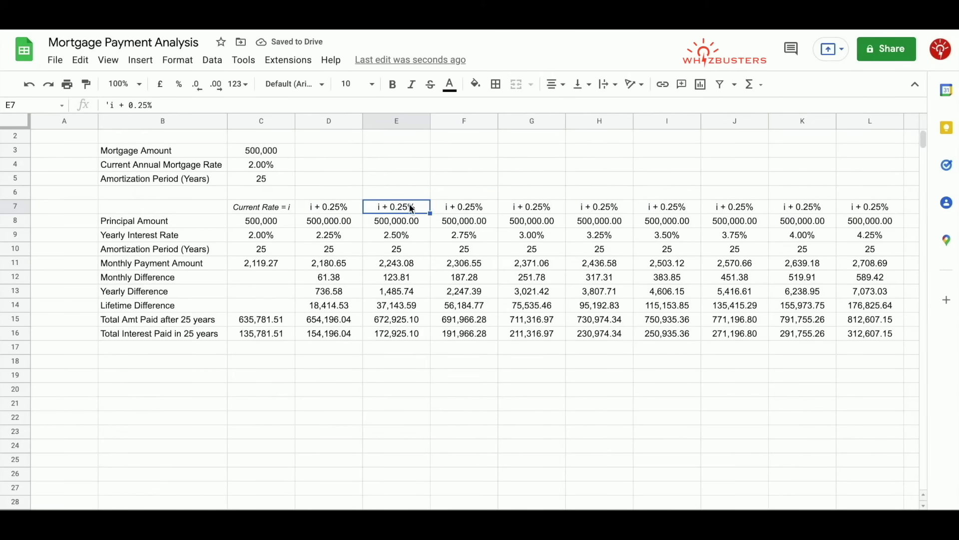
click(151, 104)
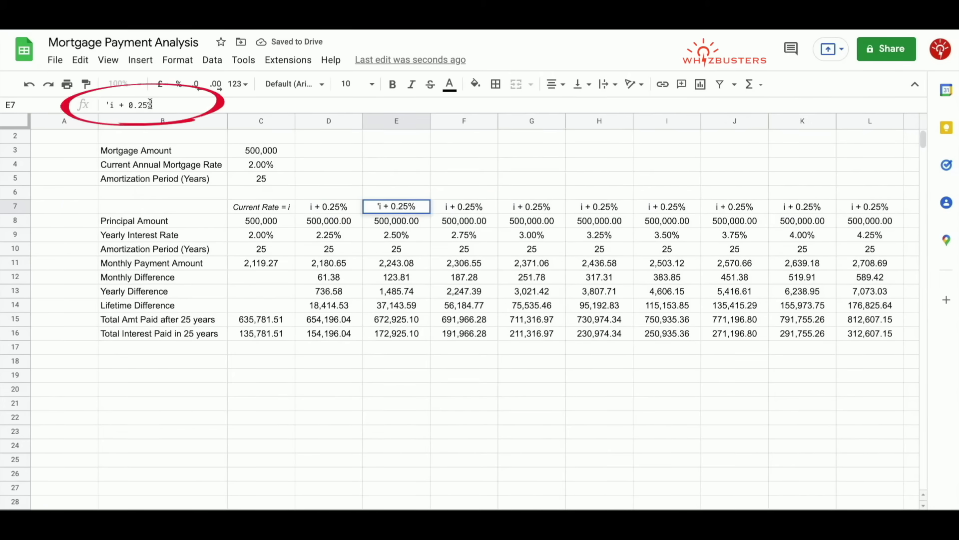
key(BackSpace)
key(BackSpace)
text(50)
key(Return)
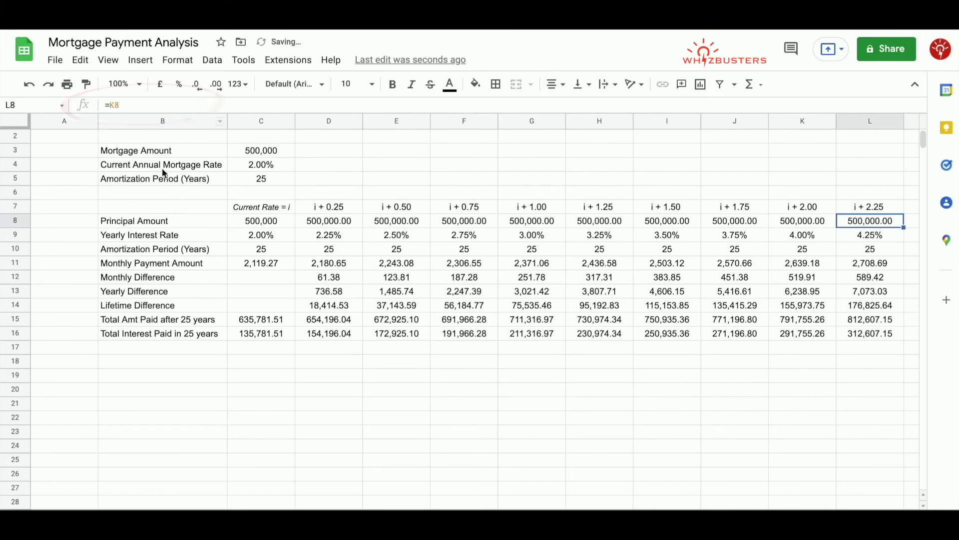
click(223, 269)
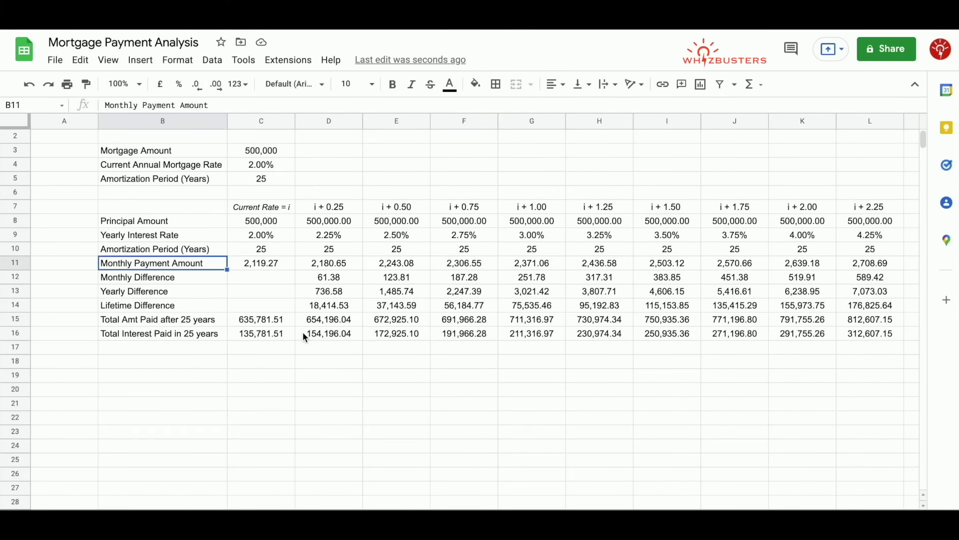
click(402, 239)
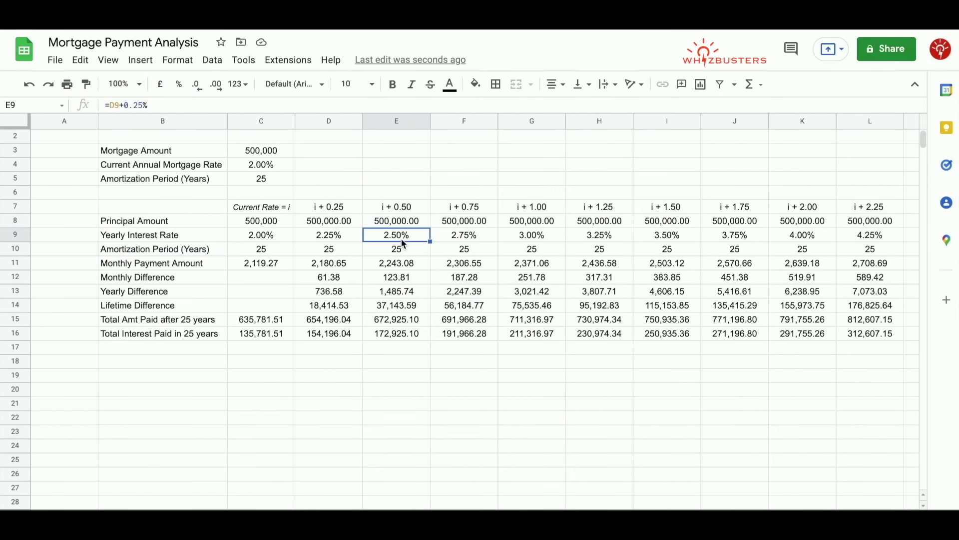
click(414, 281)
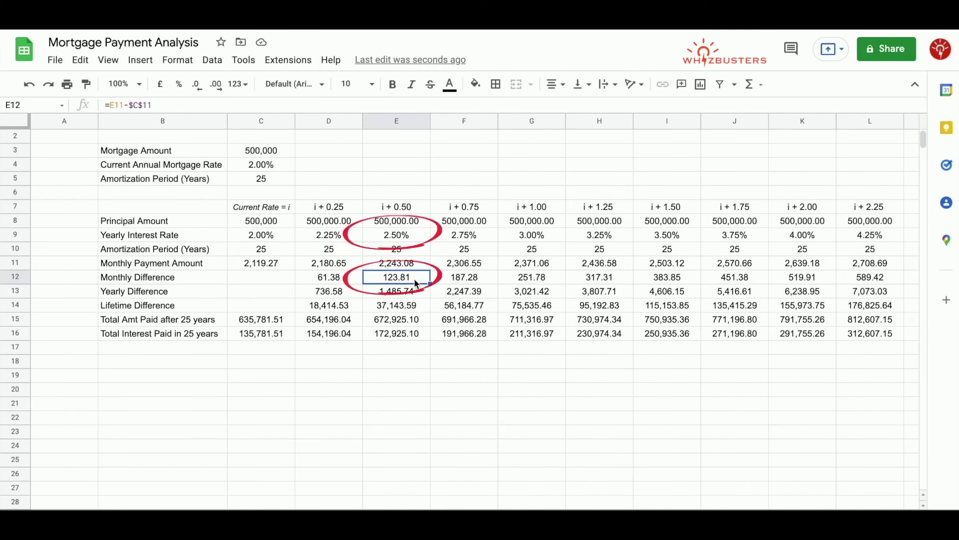
click(536, 236)
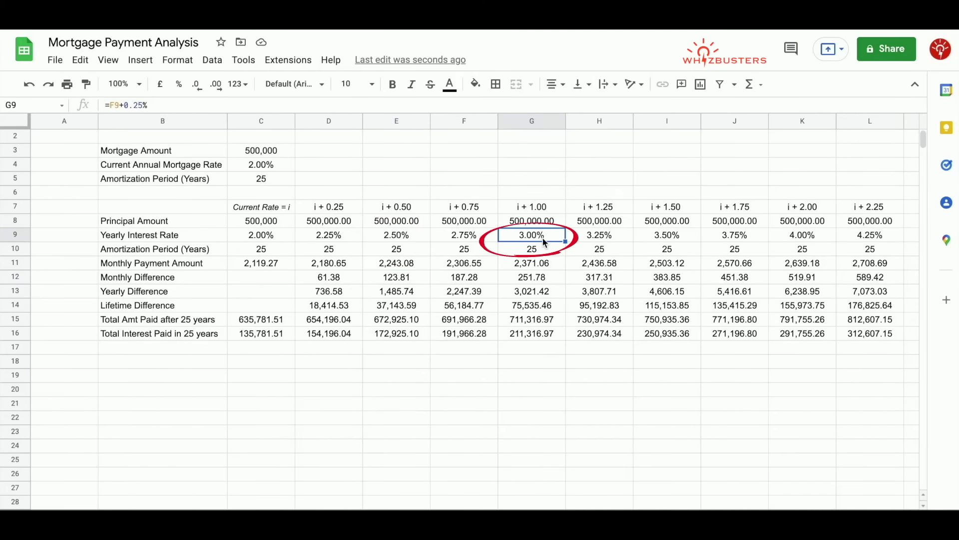
click(550, 281)
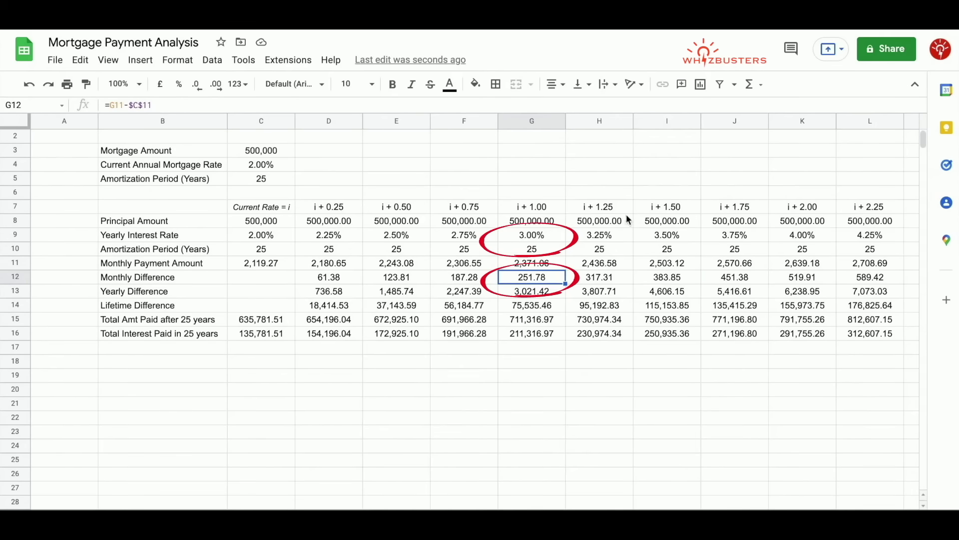
click(667, 277)
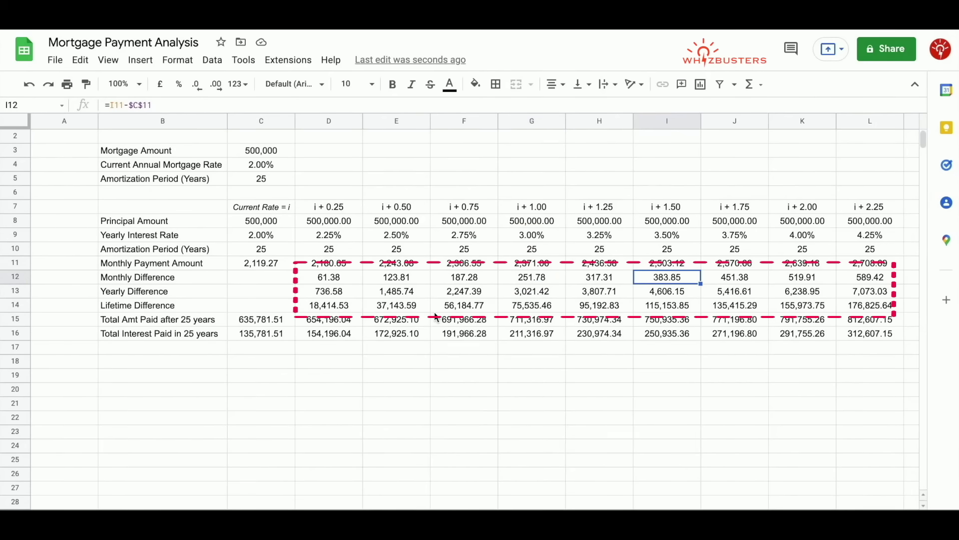
click(394, 277)
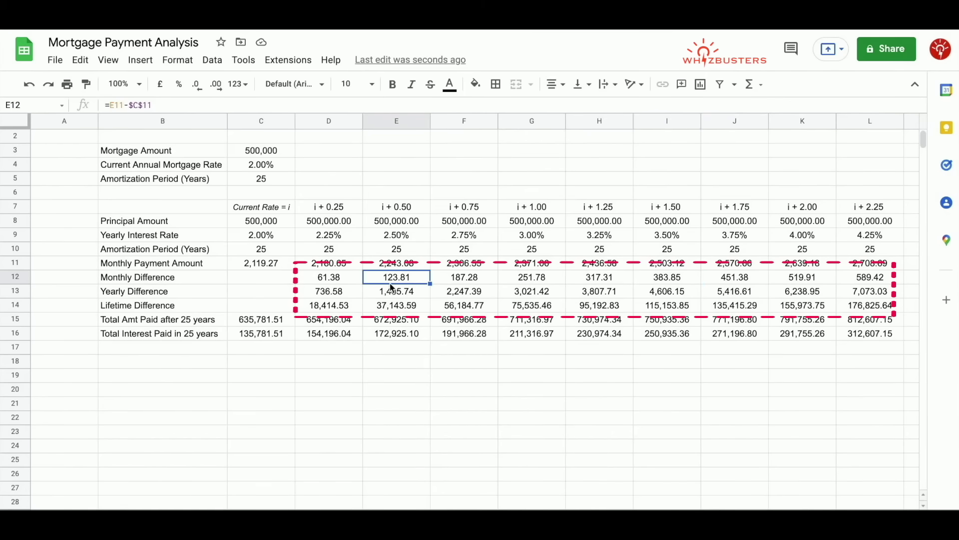
click(156, 222)
Give the row labels B8:B16 a black fill with white text.
shift+click(155, 336)
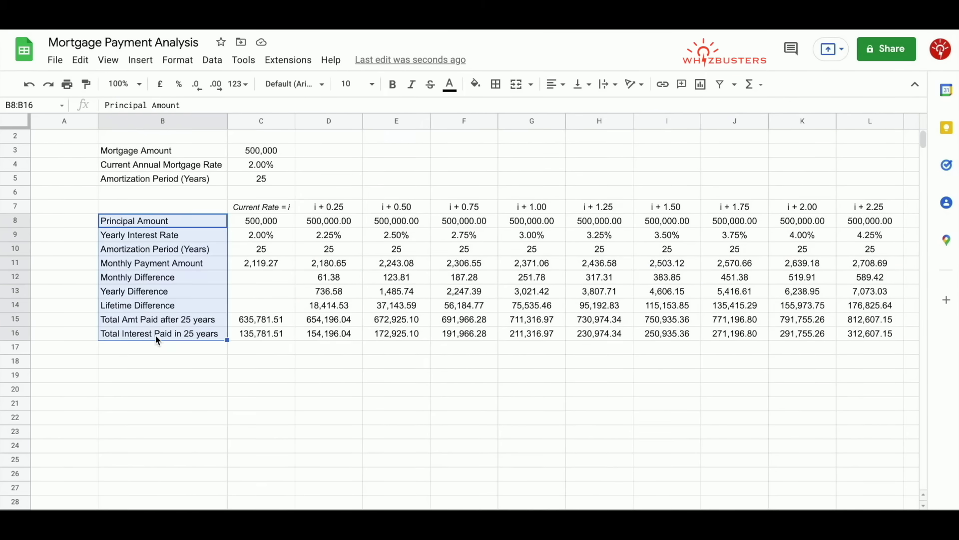
click(475, 84)
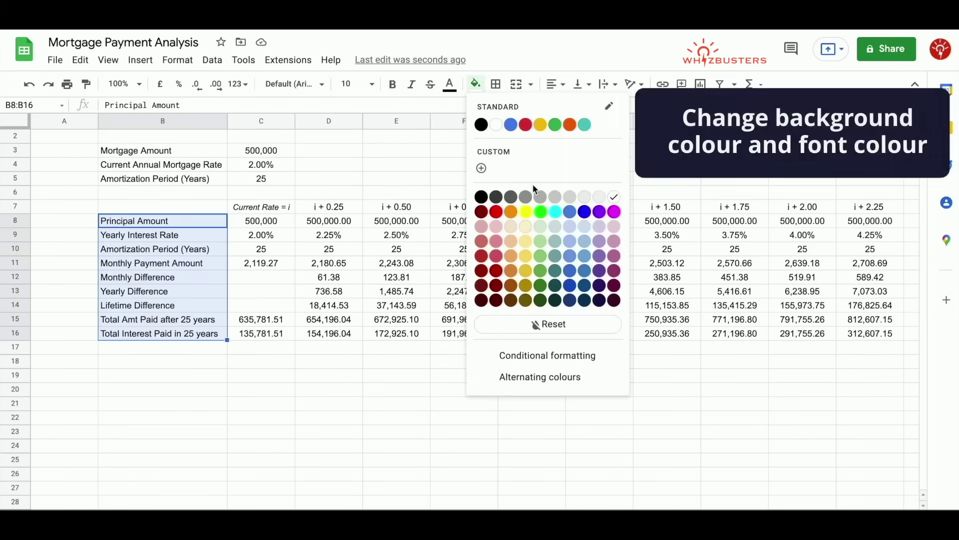
click(482, 198)
click(450, 84)
click(468, 129)
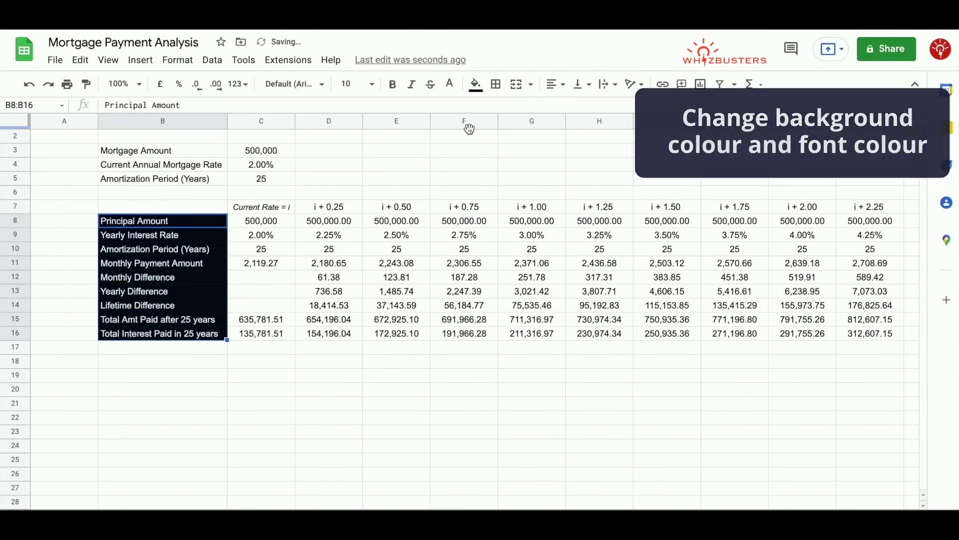
Put an outer border around the B8:L16 table.
shift+click(882, 335)
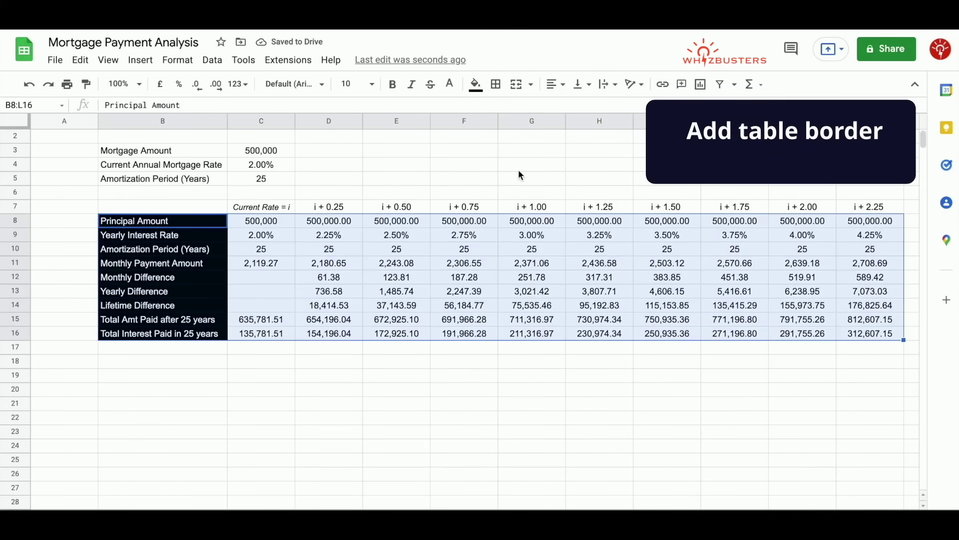
click(499, 90)
click(574, 110)
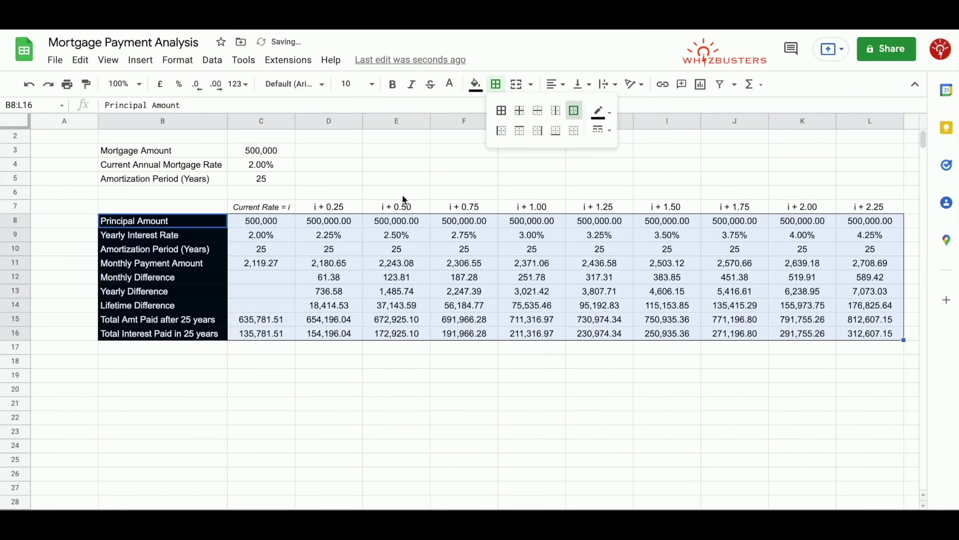
Make the C7:L7 headings, Current Rate = i through i + 2.25, italic at size 9.
click(272, 208)
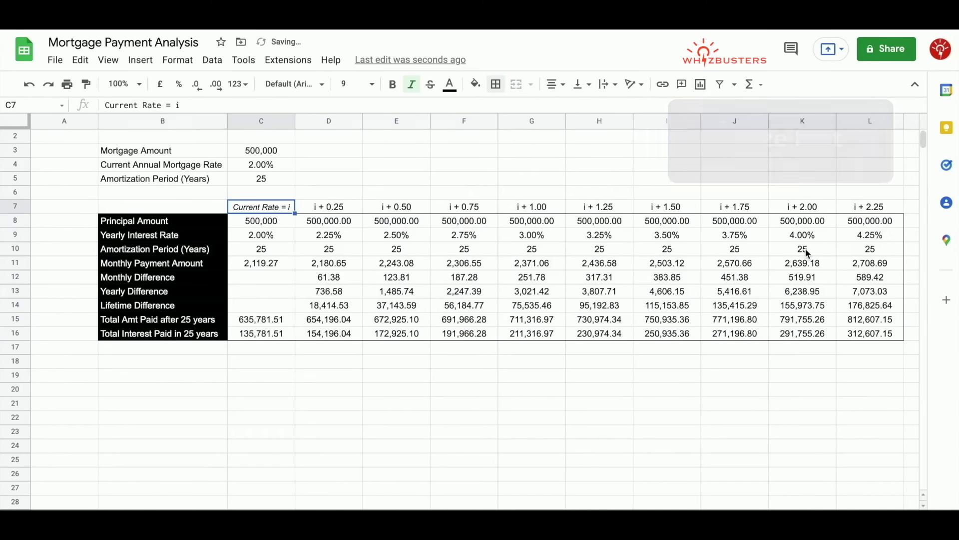
shift+click(874, 211)
click(412, 86)
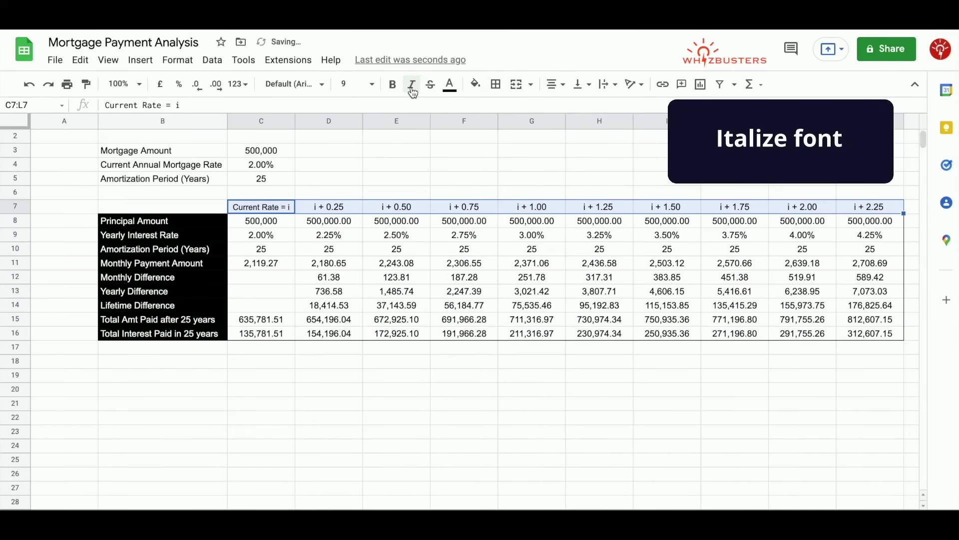
click(356, 85)
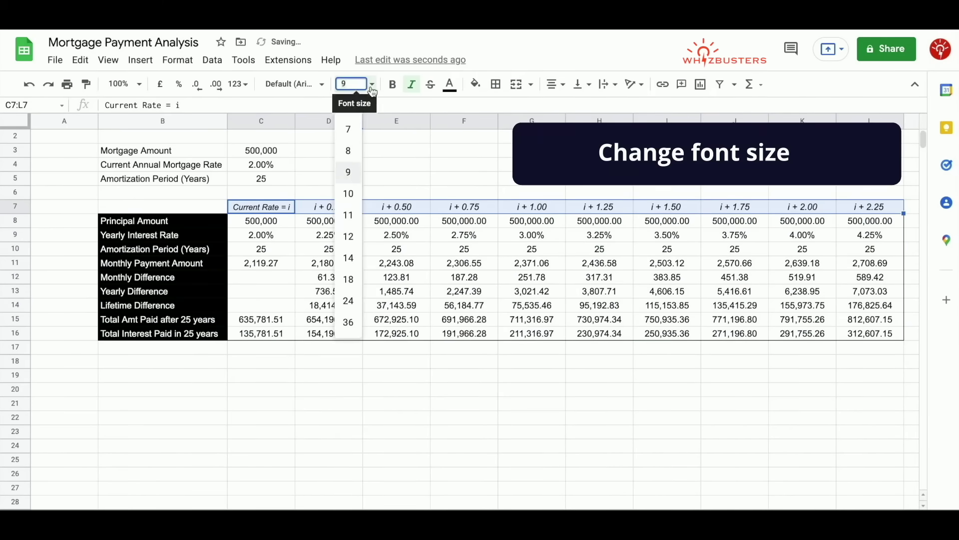
click(349, 172)
click(355, 223)
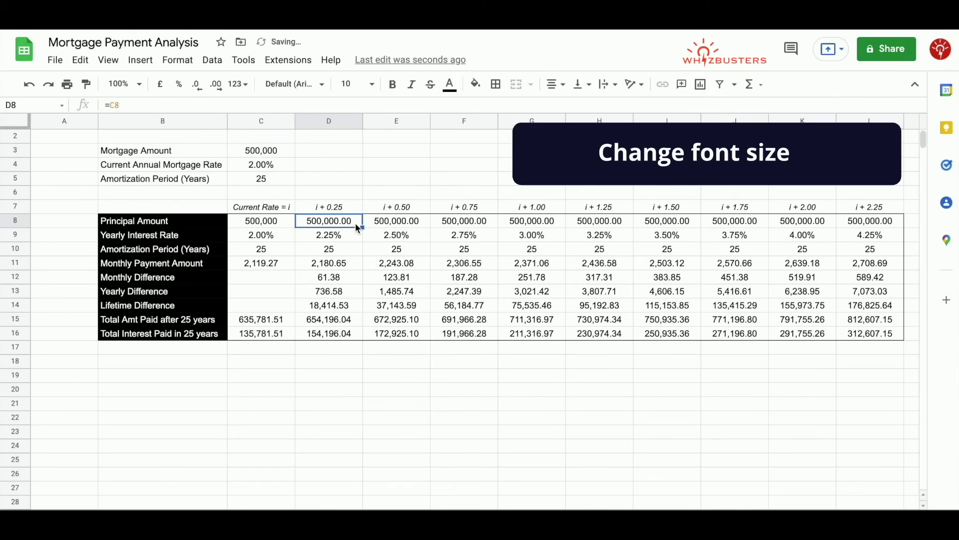
Fill the input cells C3:C5 light green.
drag(259, 150, 267, 178)
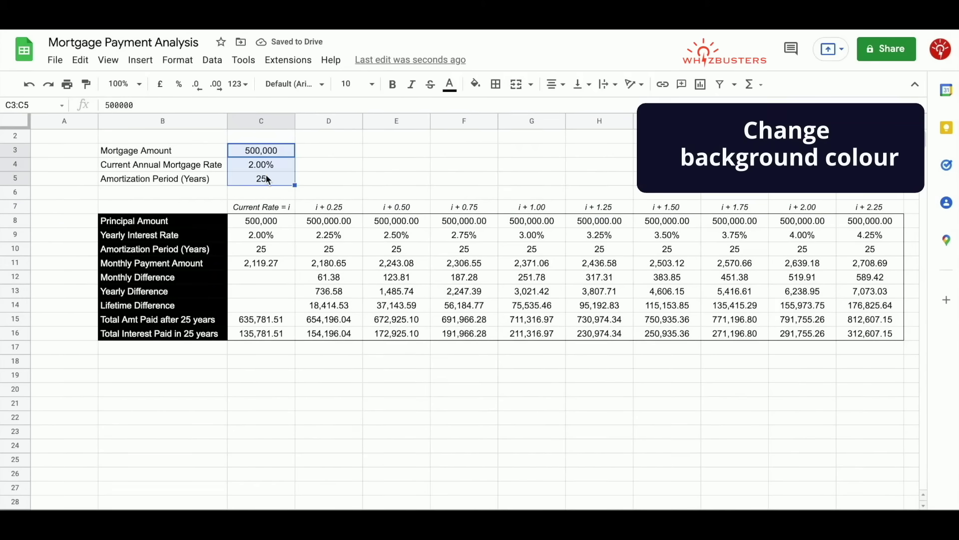
click(476, 84)
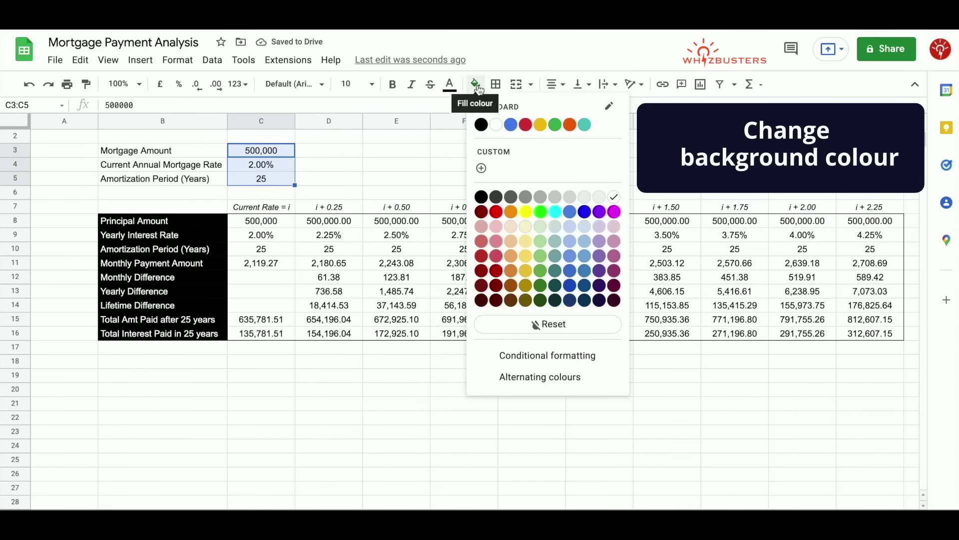
click(539, 232)
Select the Monthly Payment Amount row C11:L11 to apply a fill colour.
click(265, 264)
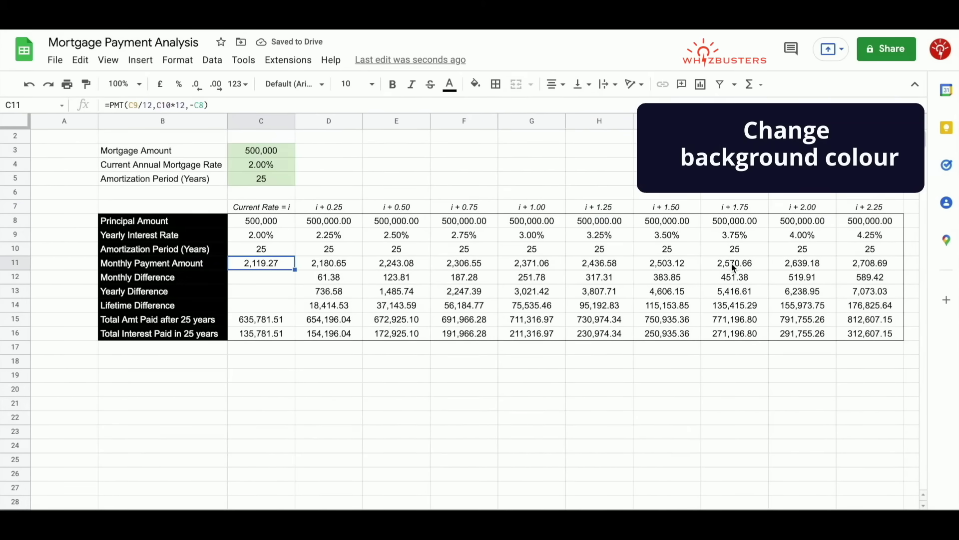
shift+click(865, 263)
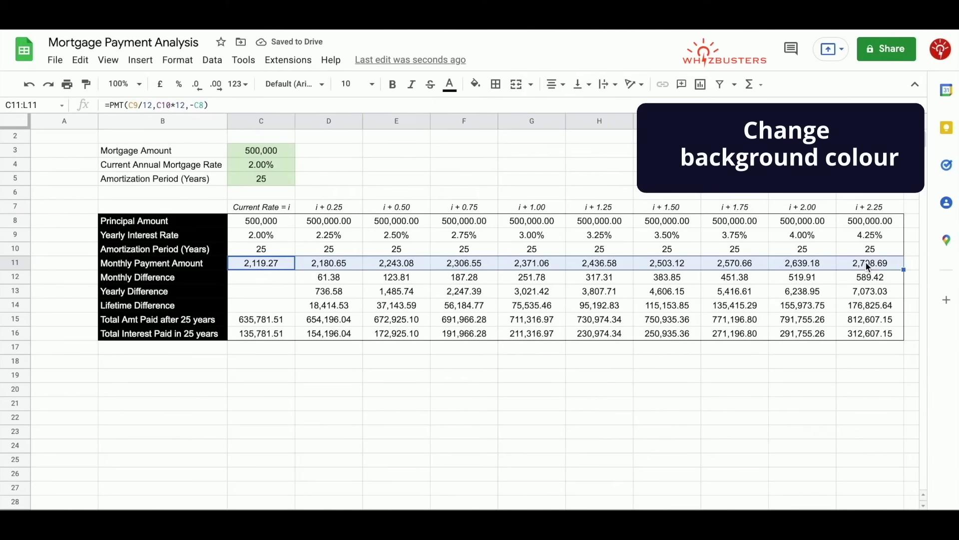
click(482, 85)
Fill C11:L11 light yellow and turn off gridlines under View > Show.
click(525, 227)
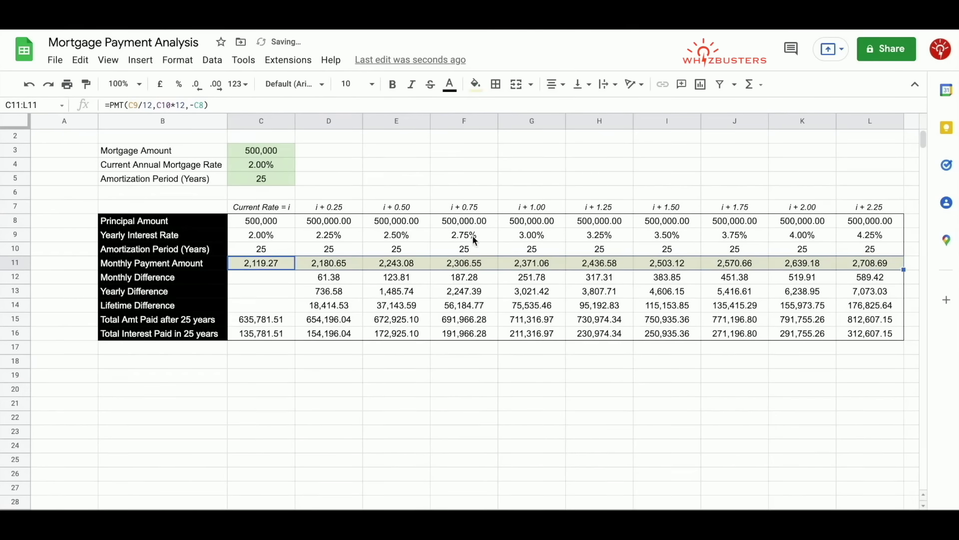
click(340, 233)
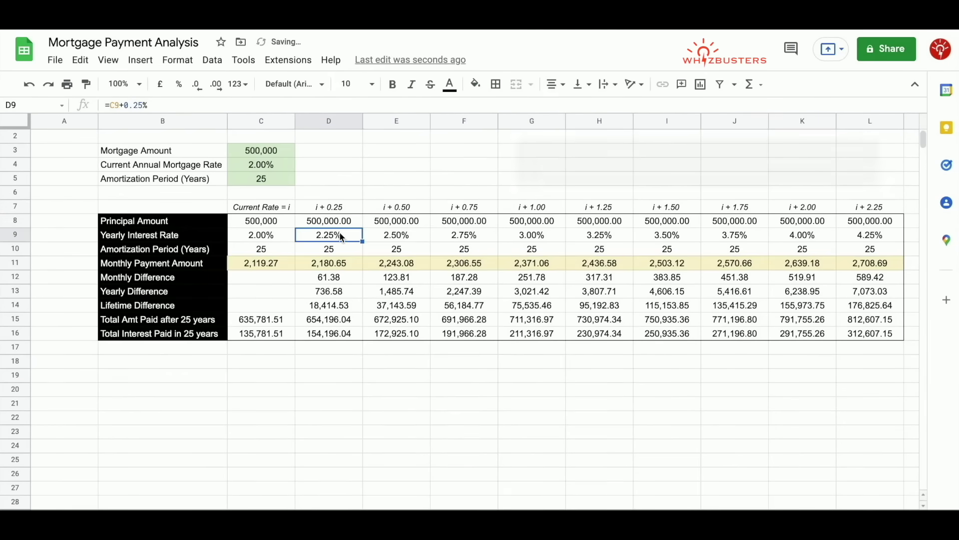
click(109, 60)
mouse_move(294, 85)
click(352, 108)
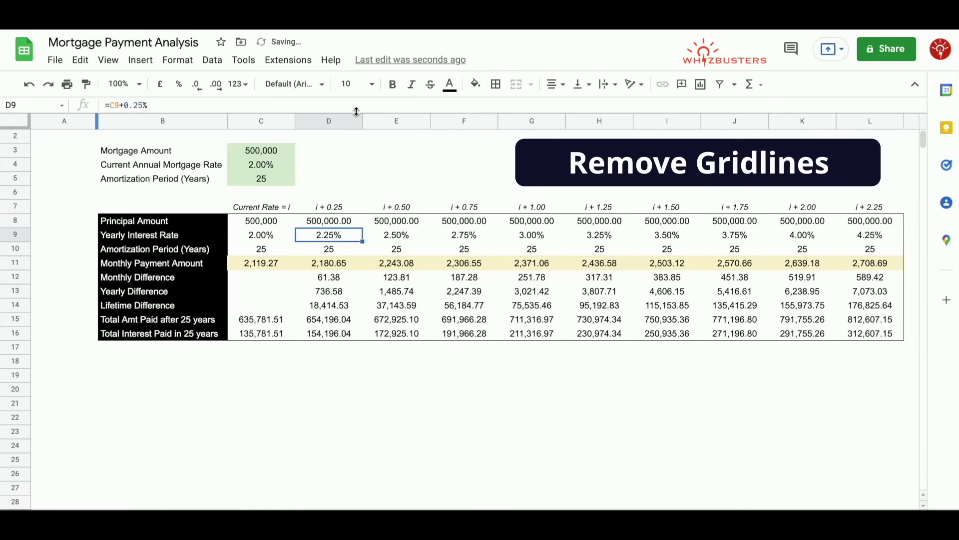
click(359, 168)
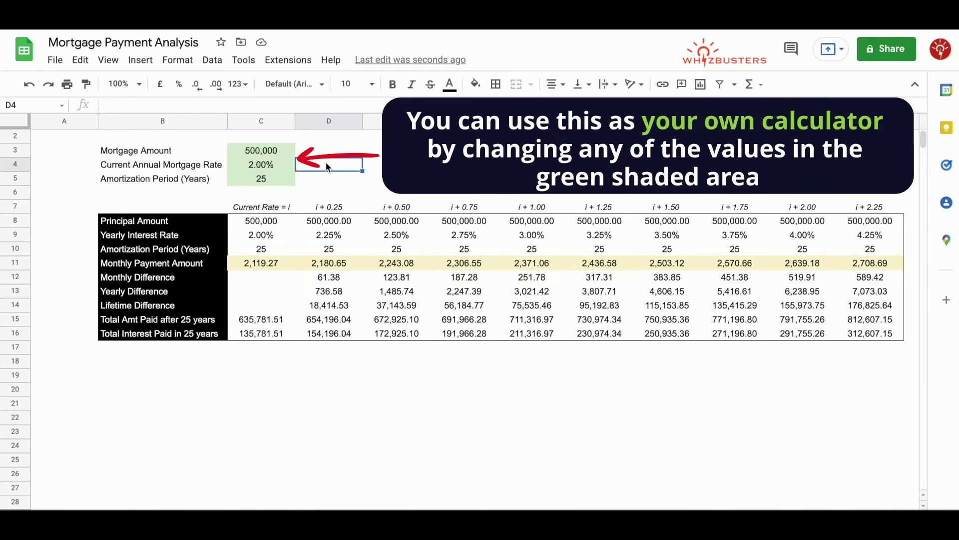
click(252, 156)
click(255, 188)
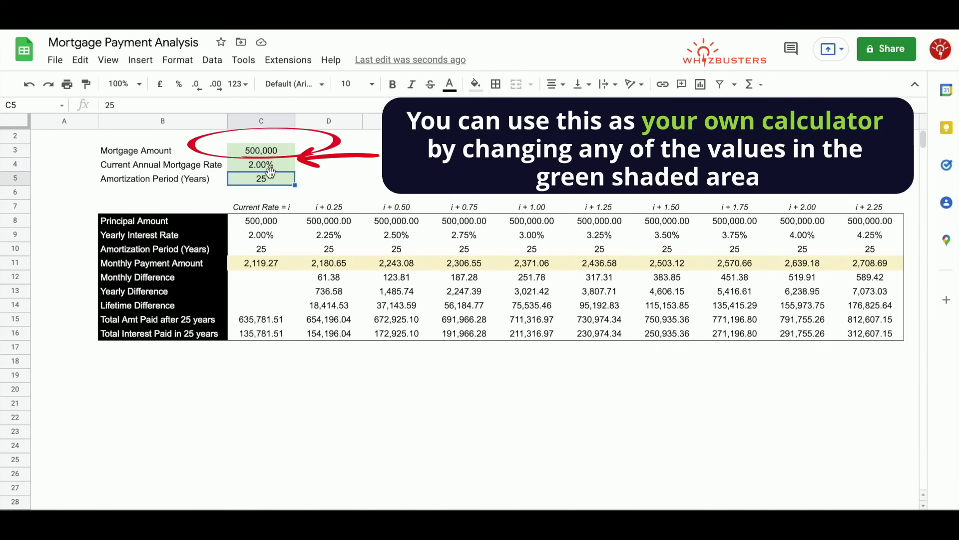
click(261, 150)
text(400000)
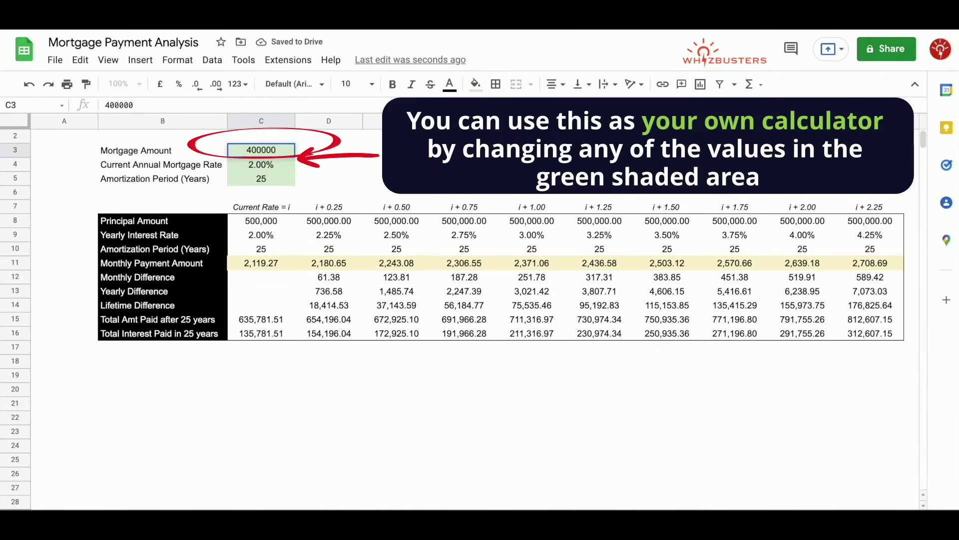
key(Return)
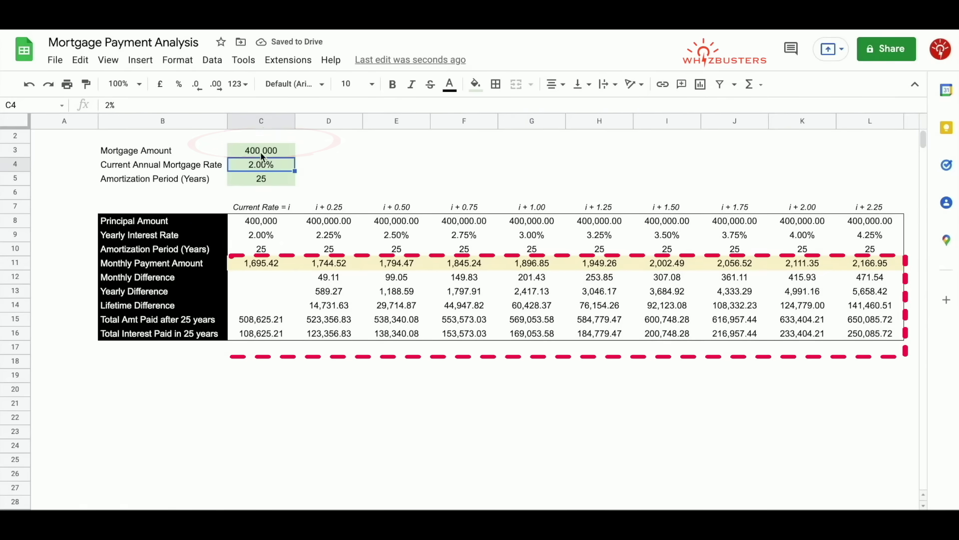
key(Up)
text(100,000)
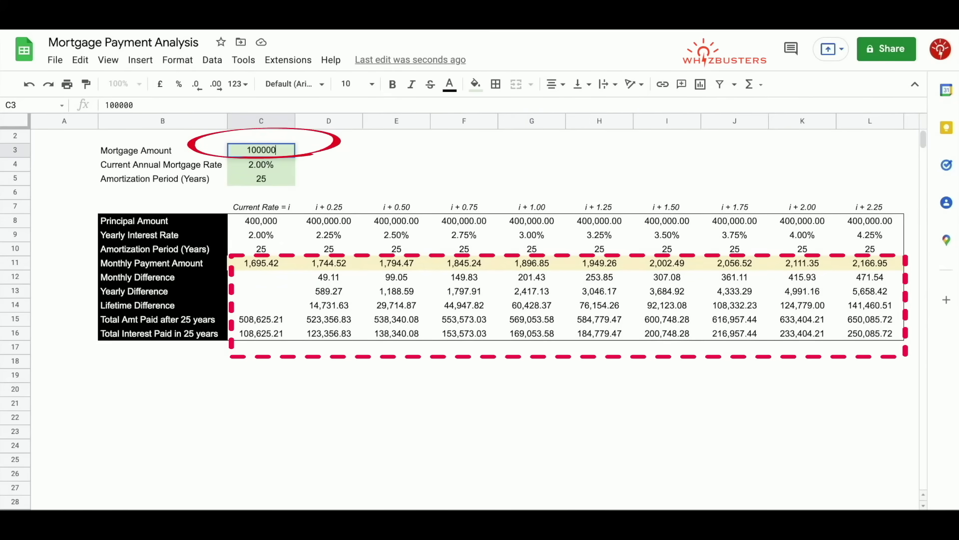
key(Return)
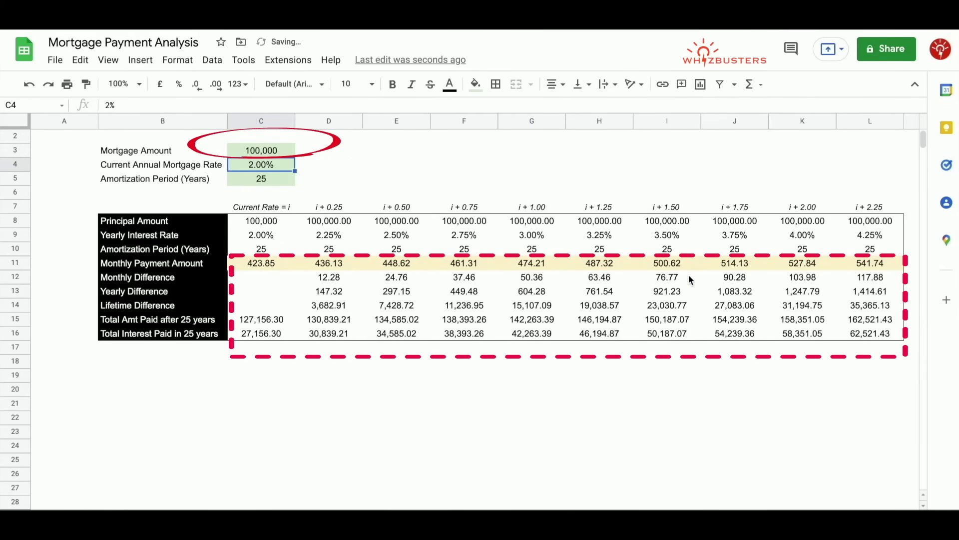
key(Up)
text(1000000)
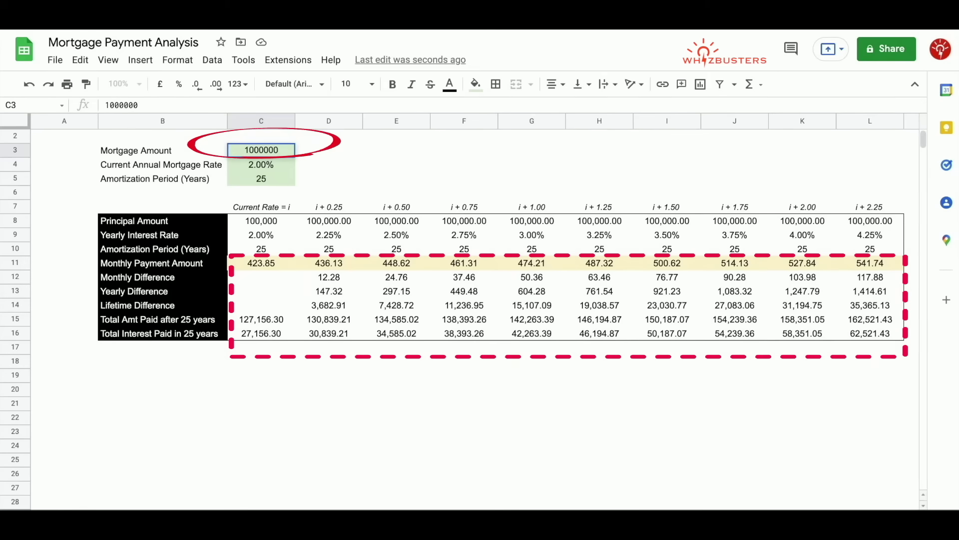
key(Return)
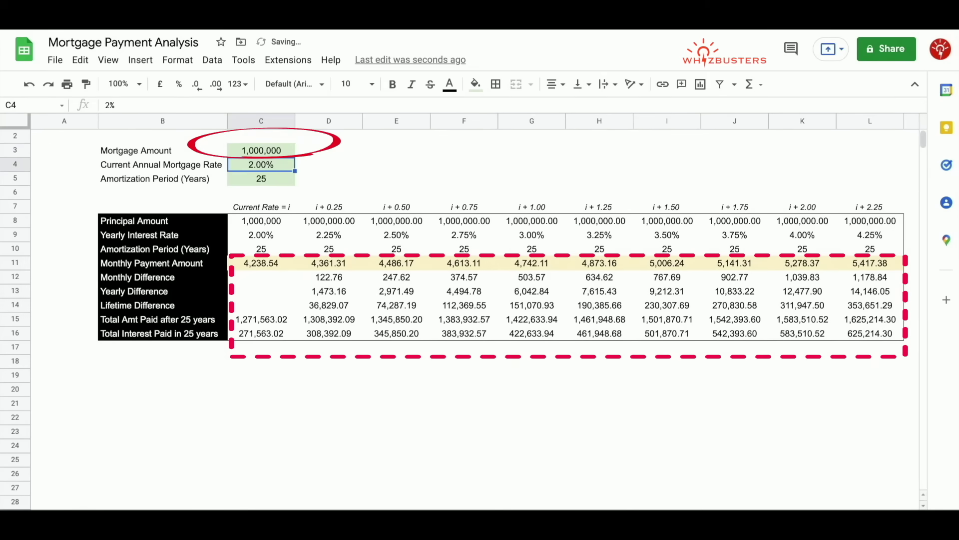
key(Up)
text(500,000)
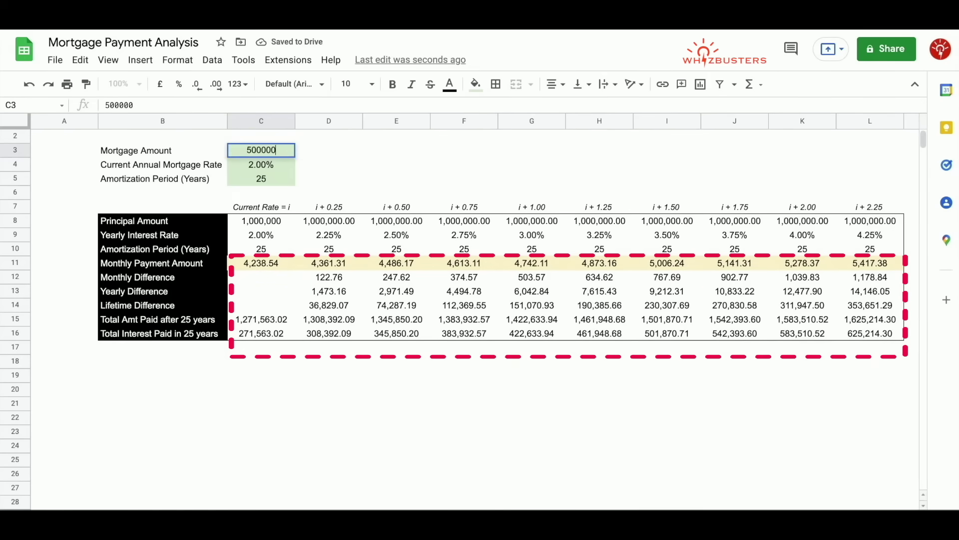
key(Return)
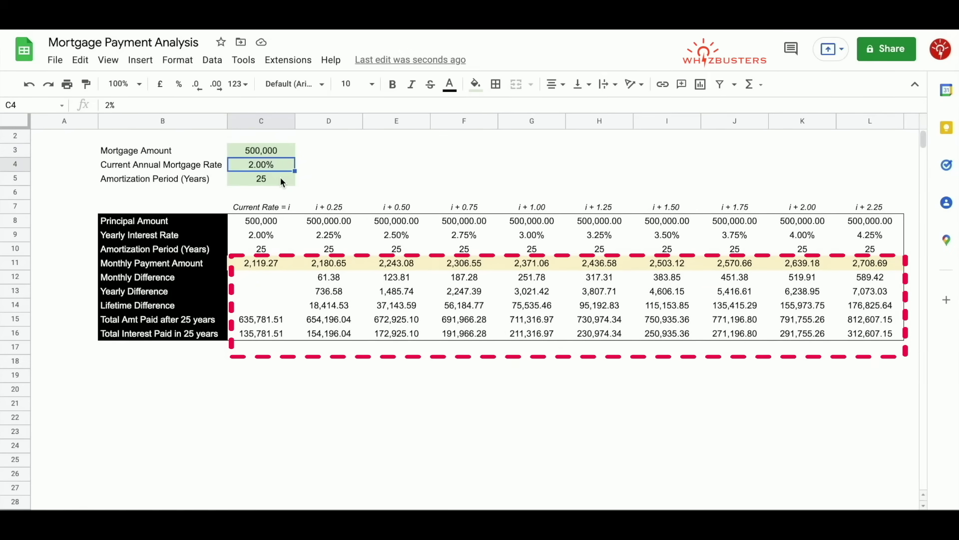
text(1.)
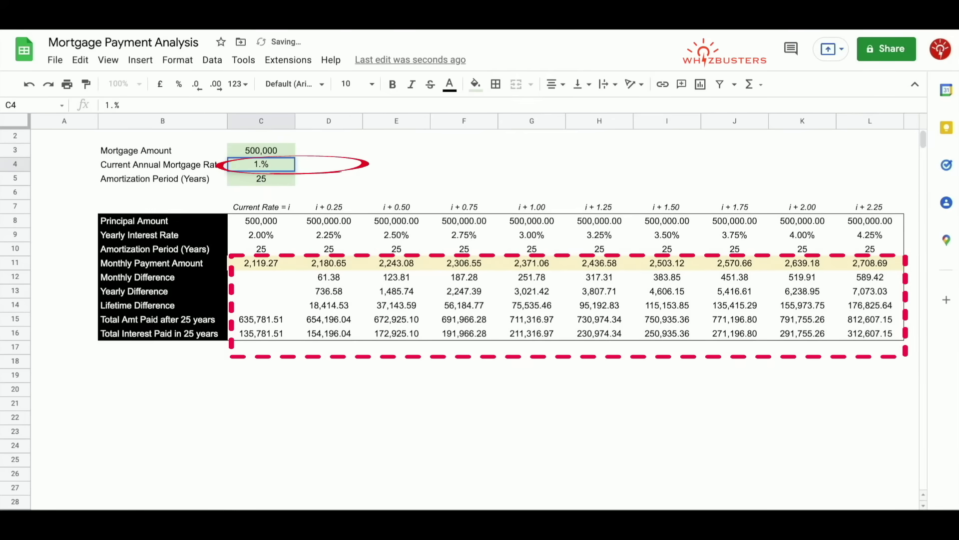
text(9)
key(Return)
key(Up)
text(3.5)
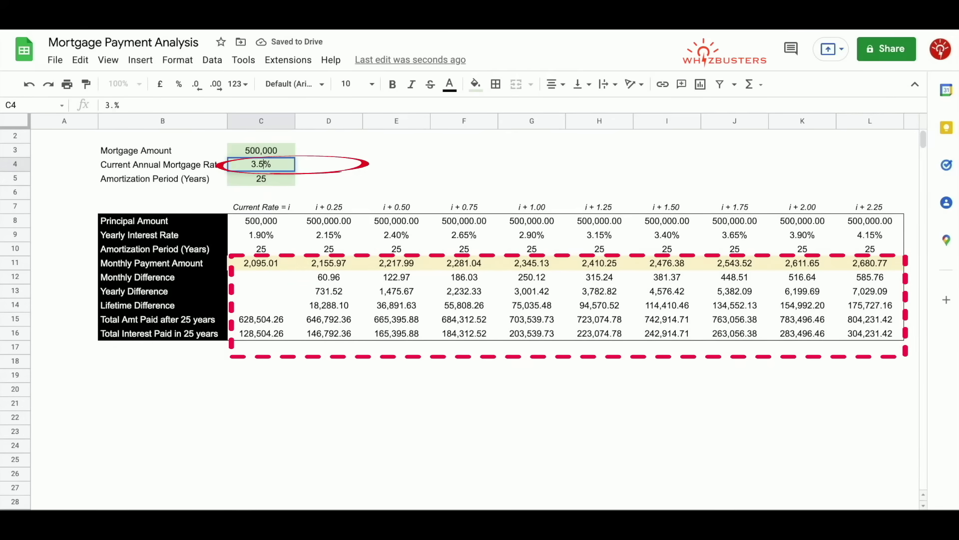
key(Return)
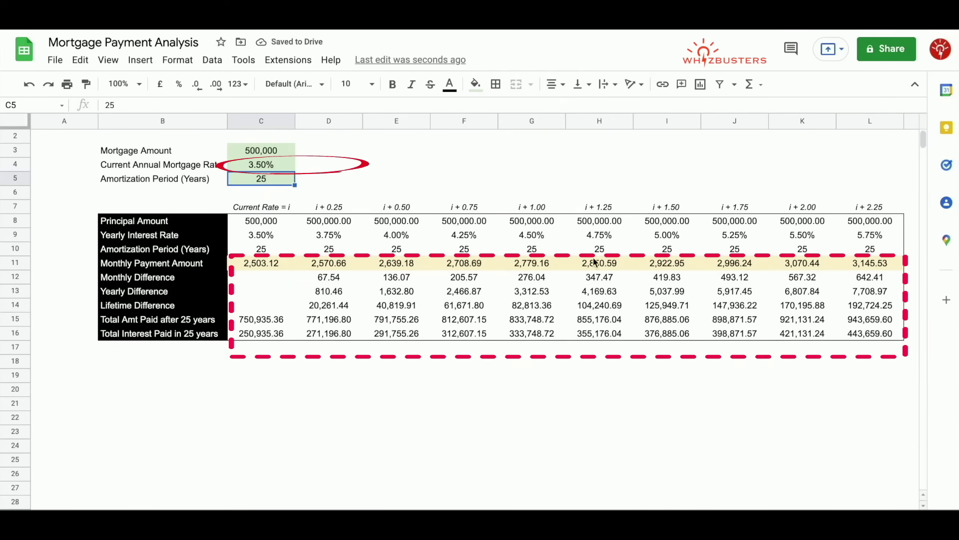
key(Up)
text(1.8)
key(Return)
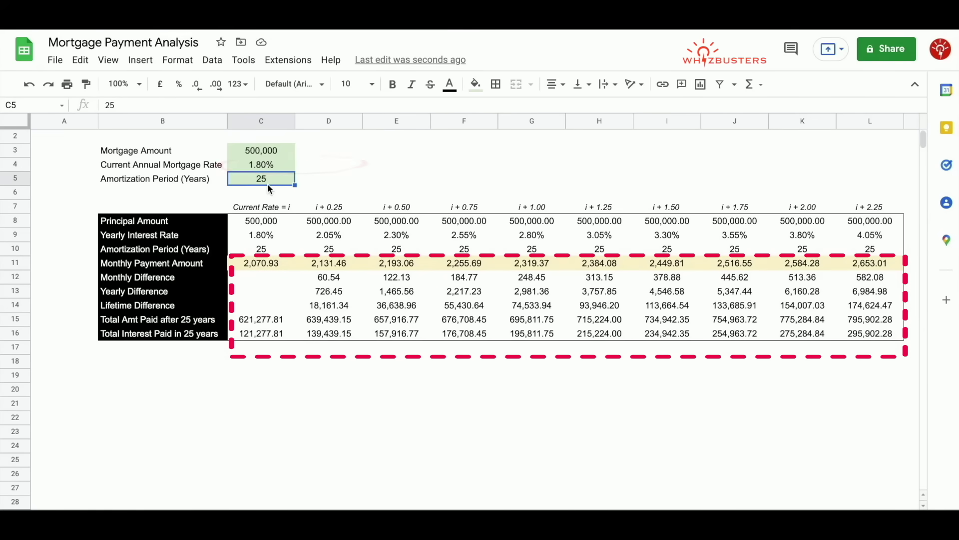
text(30)
key(Return)
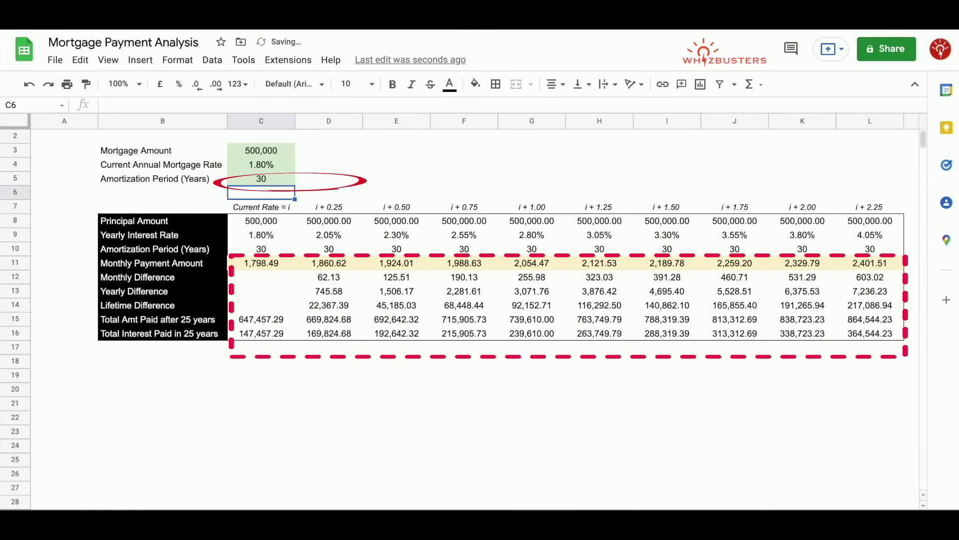
key(Up)
text(20)
key(Return)
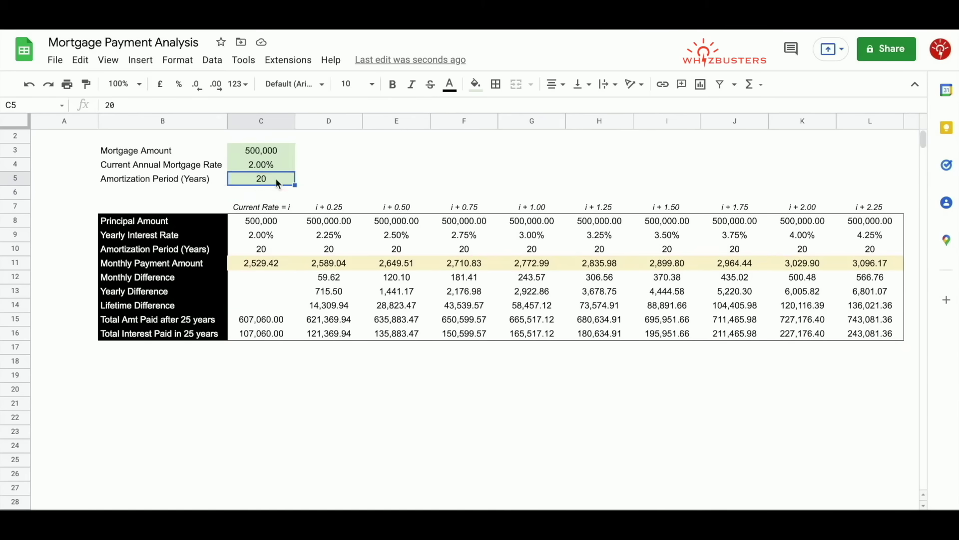
text(25)
key(Return)
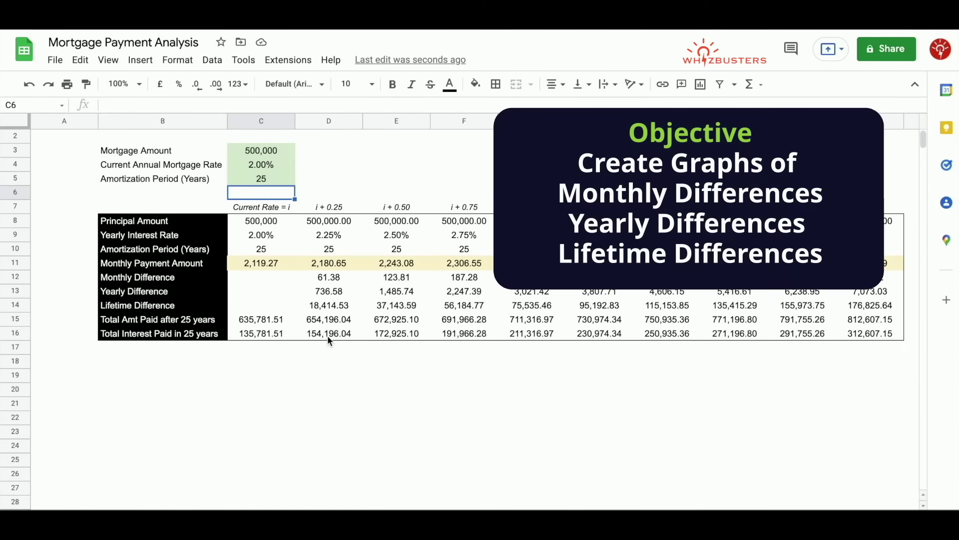
Insert a chart from the table B7:L16.
click(177, 209)
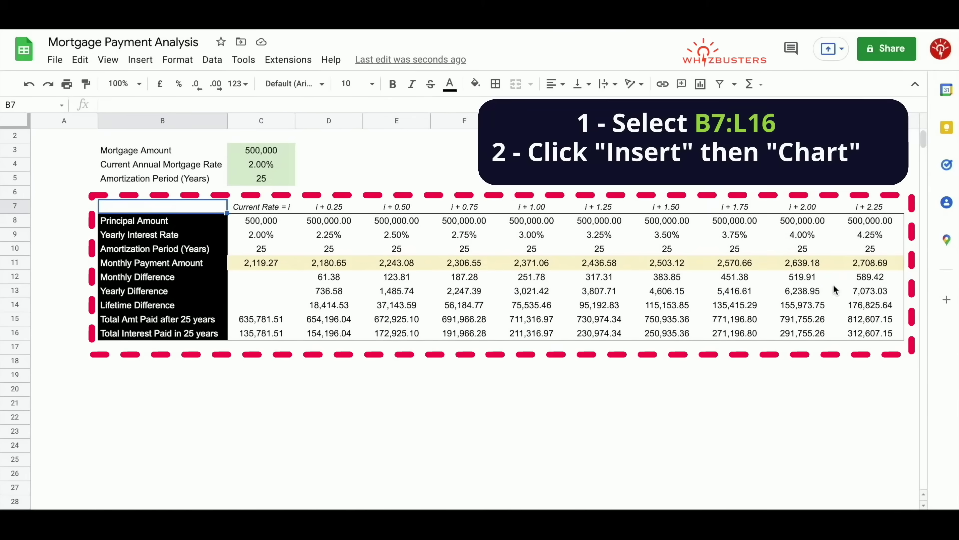
shift+click(897, 343)
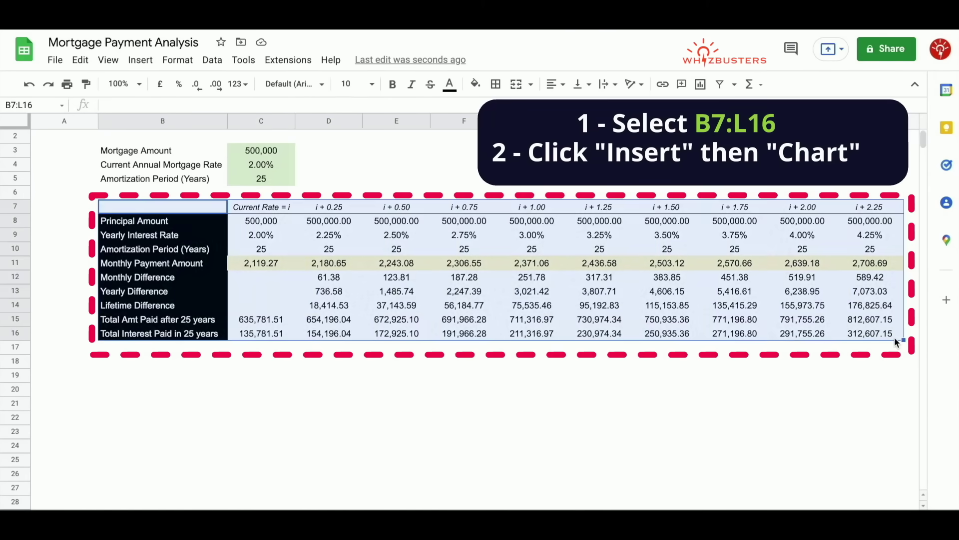
click(140, 61)
click(184, 183)
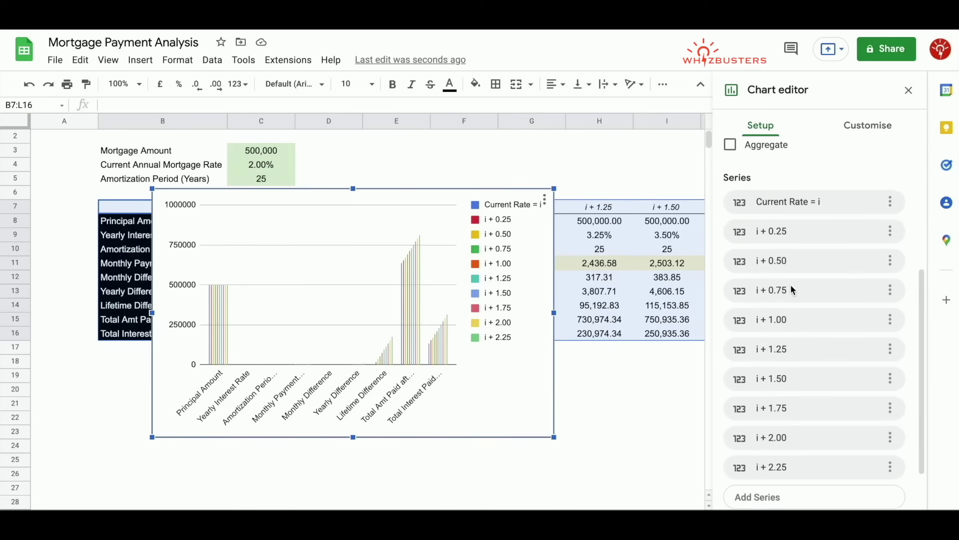
Switch rows and columns so the columns are grouped by rate scenario i through i + 2.25.
scroll(793, 290, down, 2)
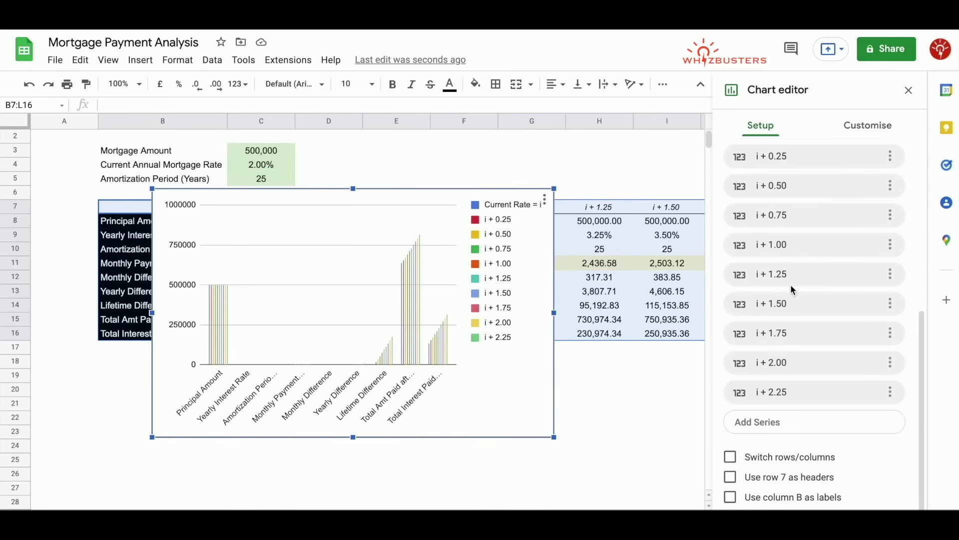
click(730, 457)
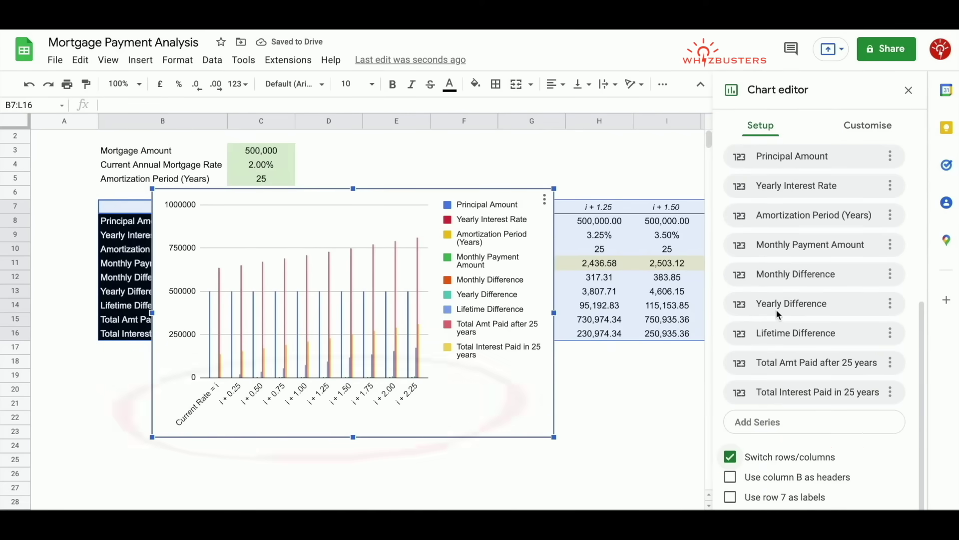
scroll(778, 314, up, 1)
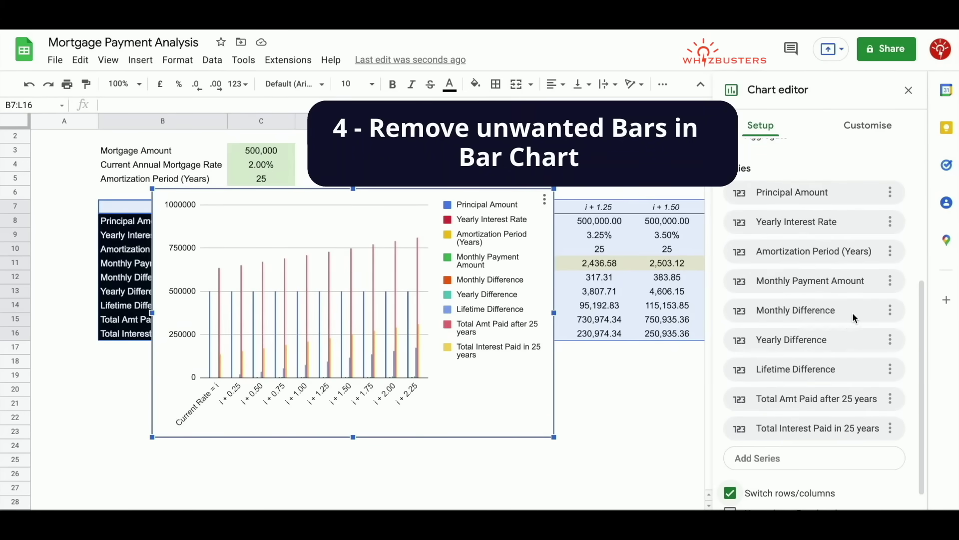
Remove the Principal Amount, Yearly Interest Rate, Amortization Period and Monthly Payment Amount series.
click(886, 196)
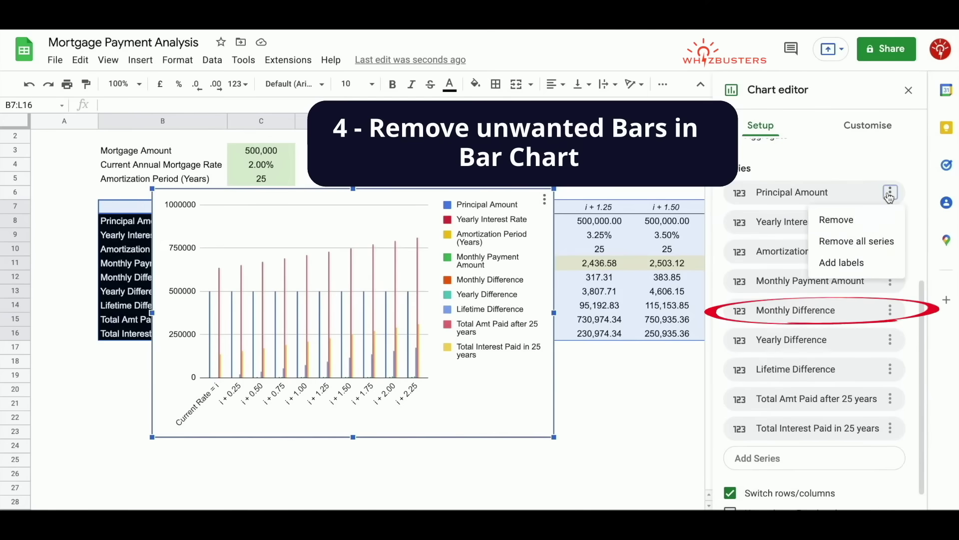
click(863, 222)
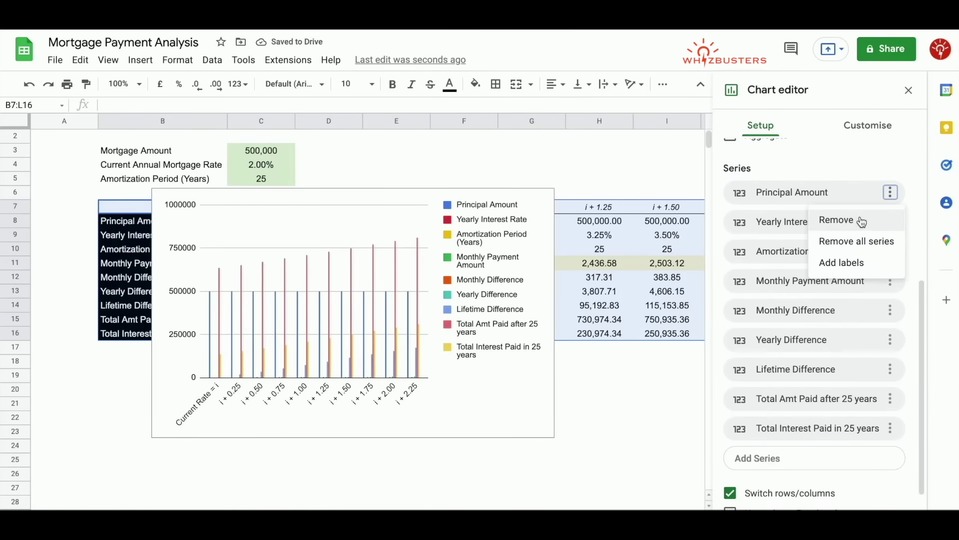
click(863, 222)
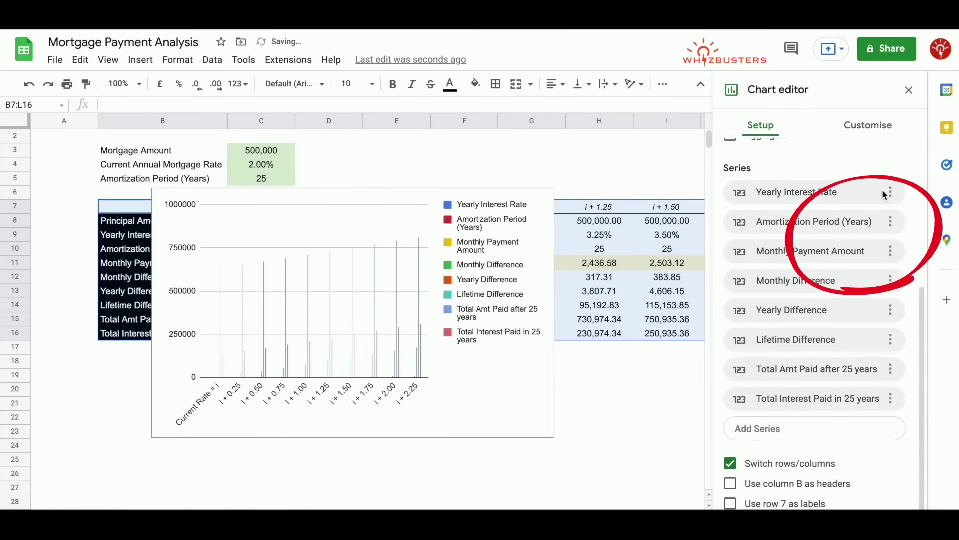
click(889, 192)
click(860, 224)
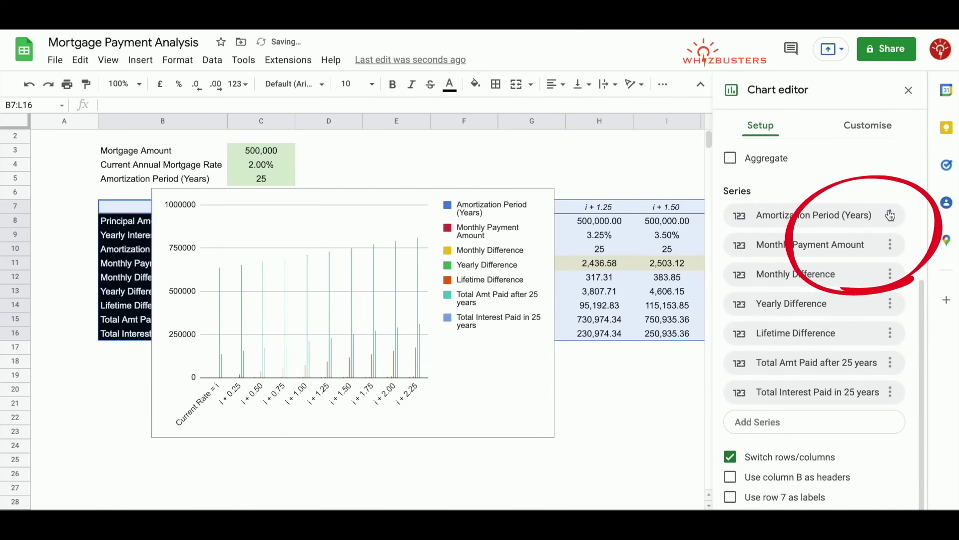
click(891, 215)
click(852, 244)
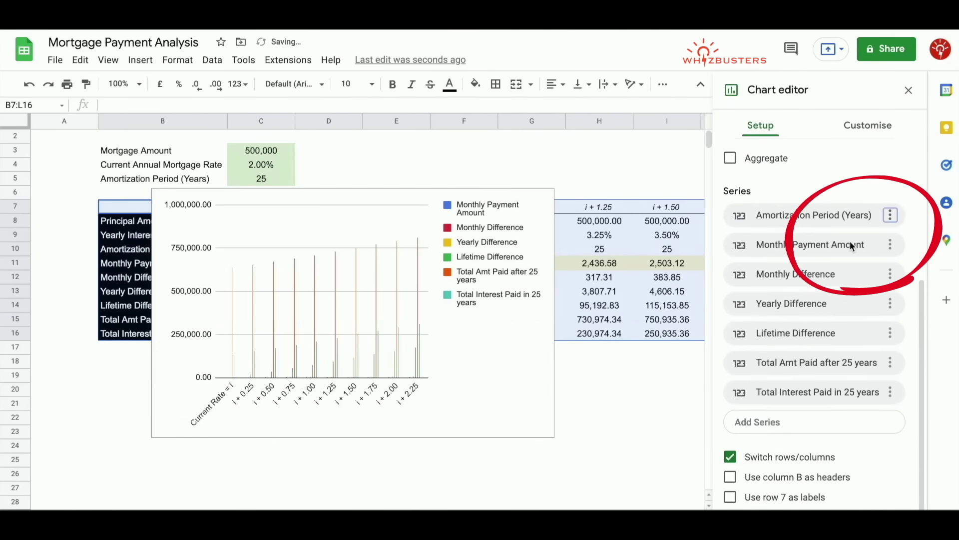
click(890, 250)
Remove the Yearly Difference, Lifetime Difference, Total Amt Paid and Total Interest Paid series.
click(856, 275)
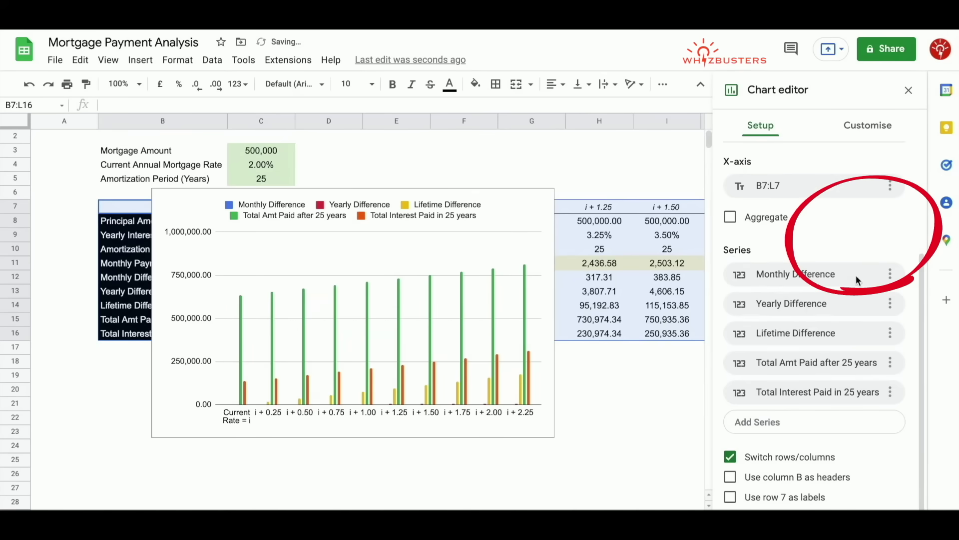
click(895, 303)
click(850, 331)
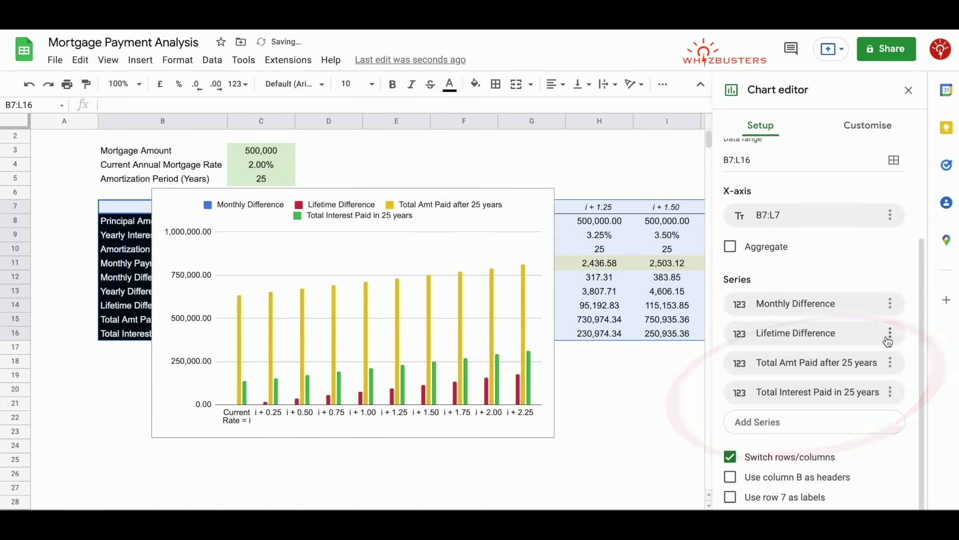
click(890, 333)
click(865, 362)
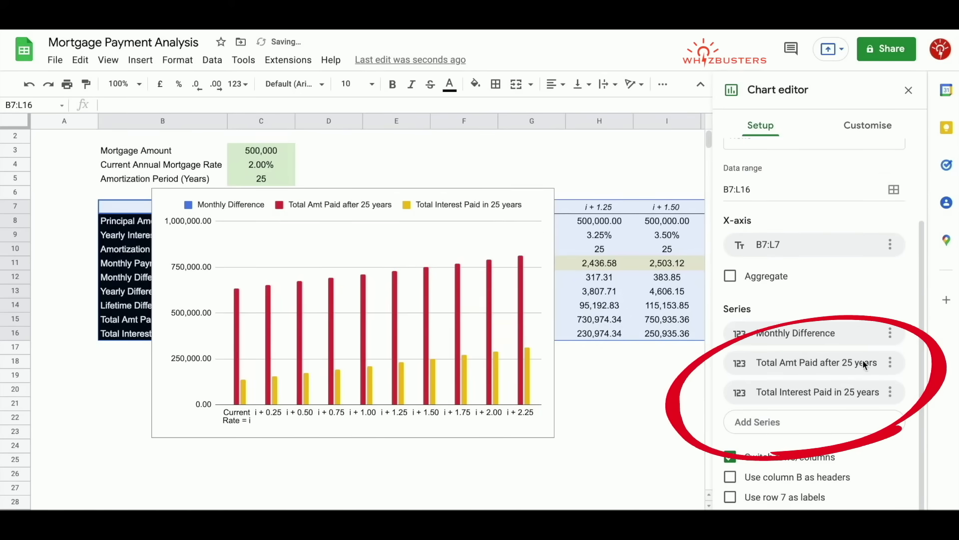
click(890, 362)
click(852, 389)
click(889, 393)
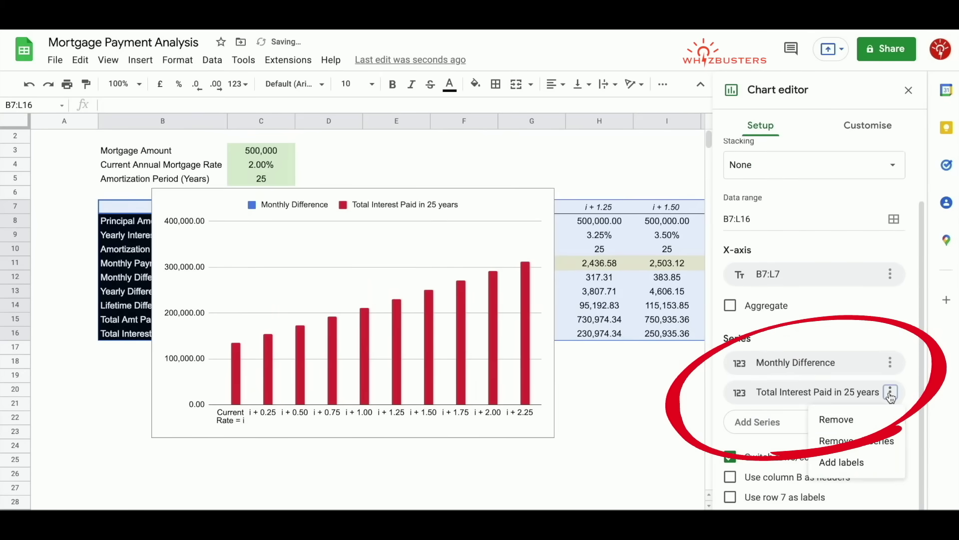
click(833, 420)
Turn on the series data labels and set their position to Outside end.
scroll(184, 359, down, 2)
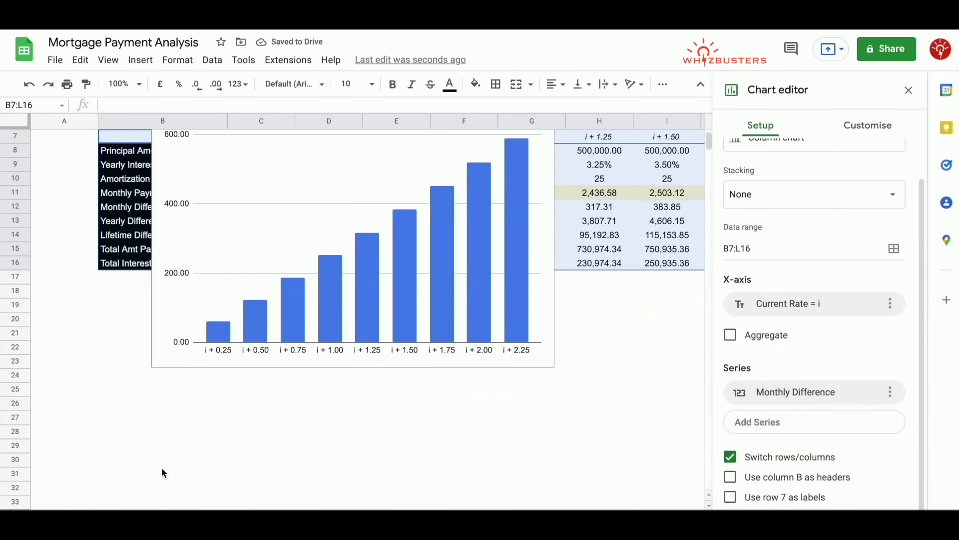
scroll(161, 467, down, 2)
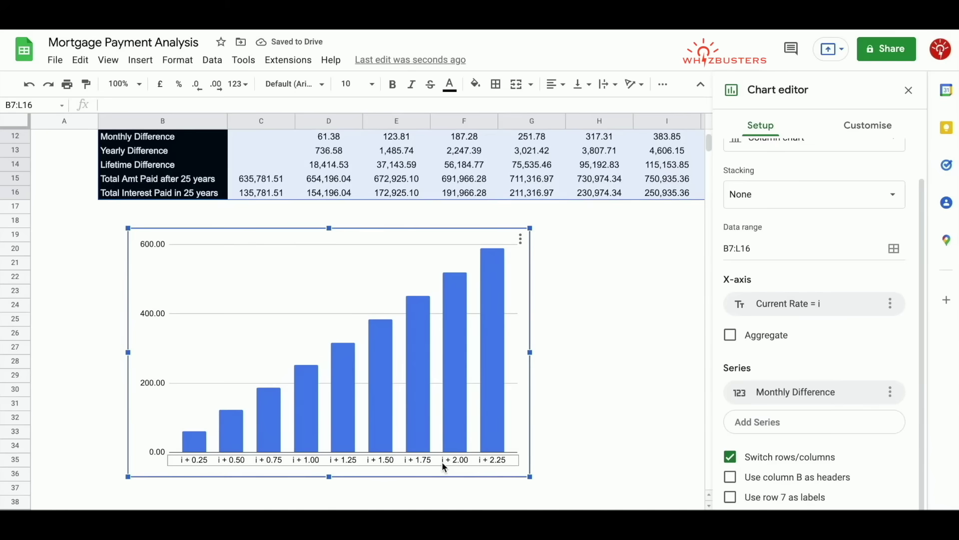
scroll(444, 256, up, 1)
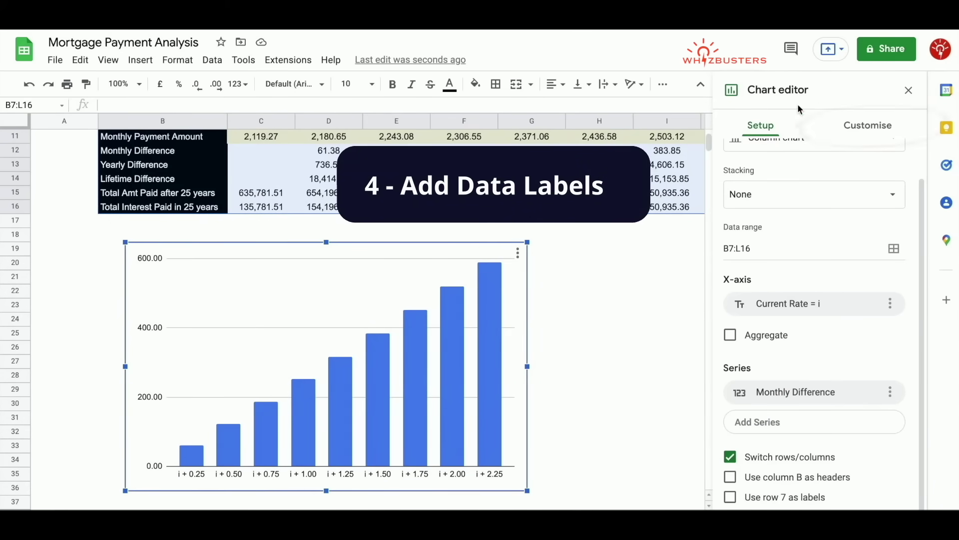
click(881, 127)
click(764, 242)
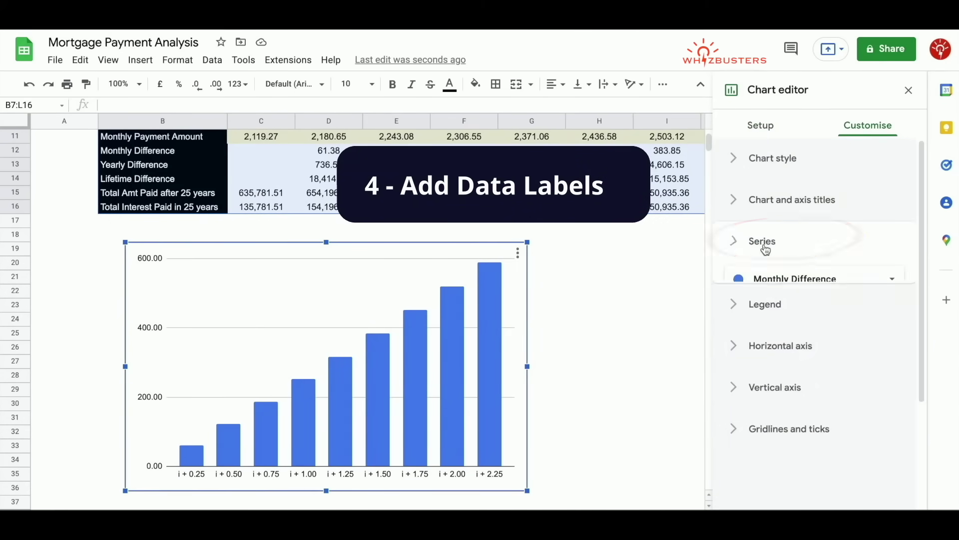
scroll(767, 360, down, 4)
scroll(769, 359, down, 3)
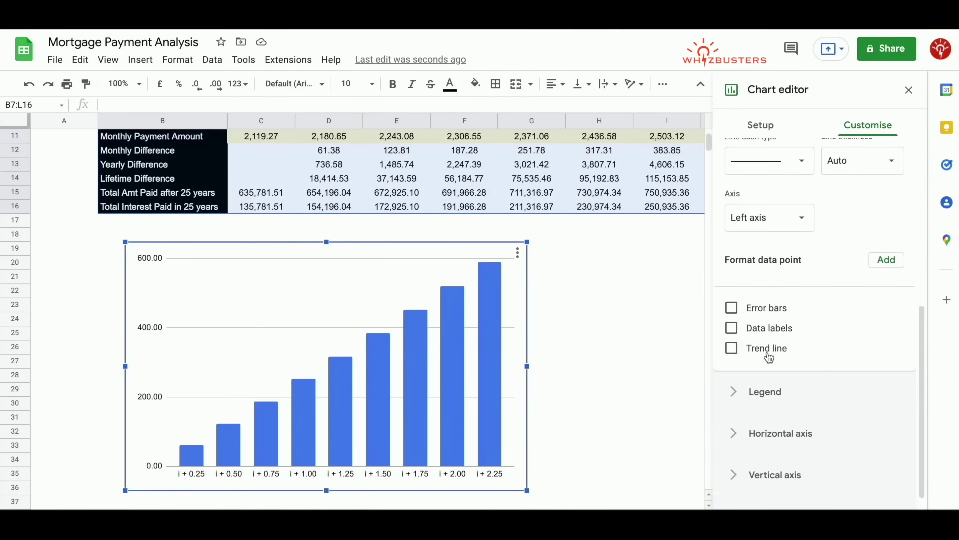
click(733, 330)
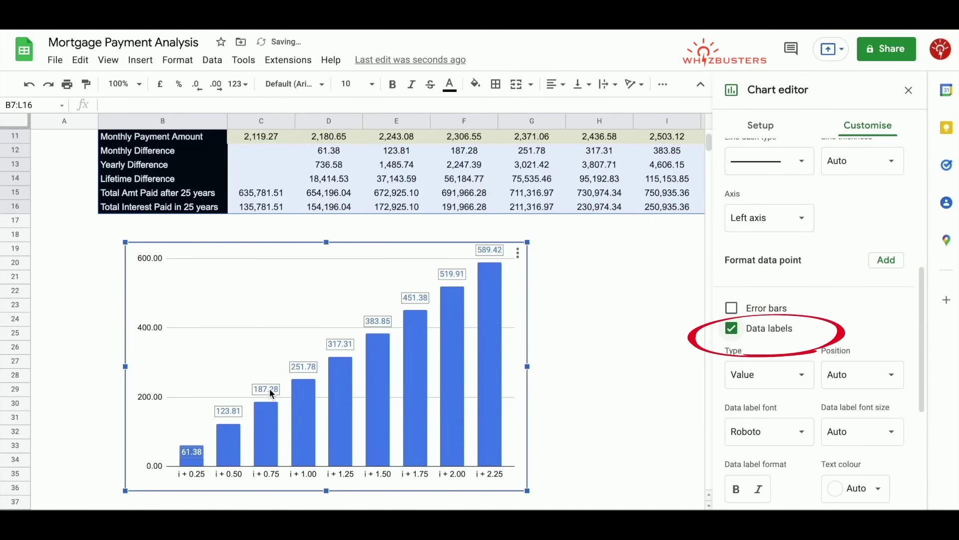
scroll(861, 340, down, 1)
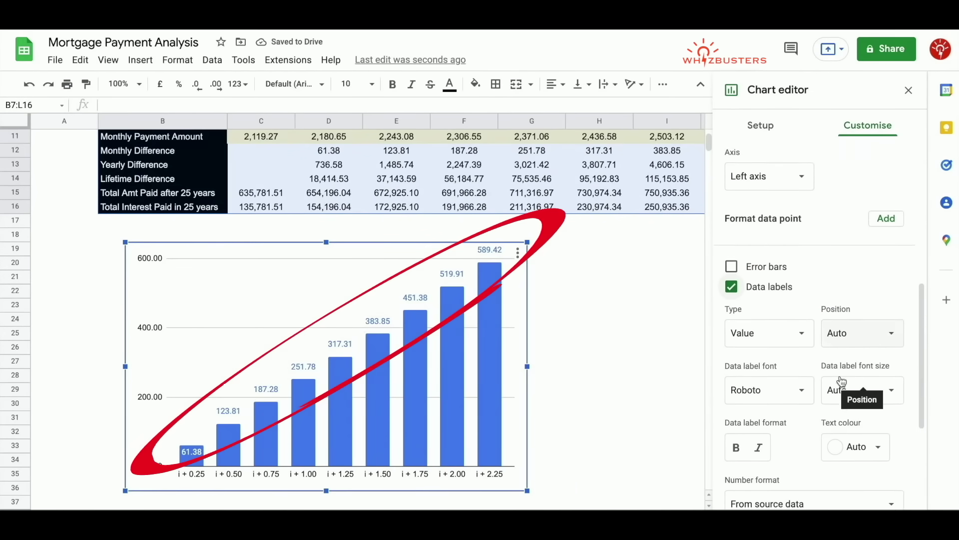
click(861, 332)
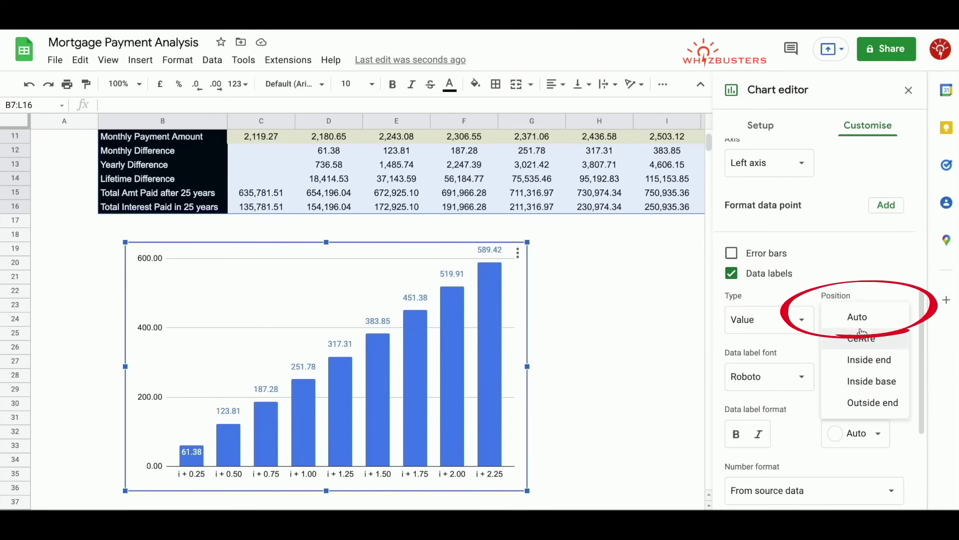
click(872, 402)
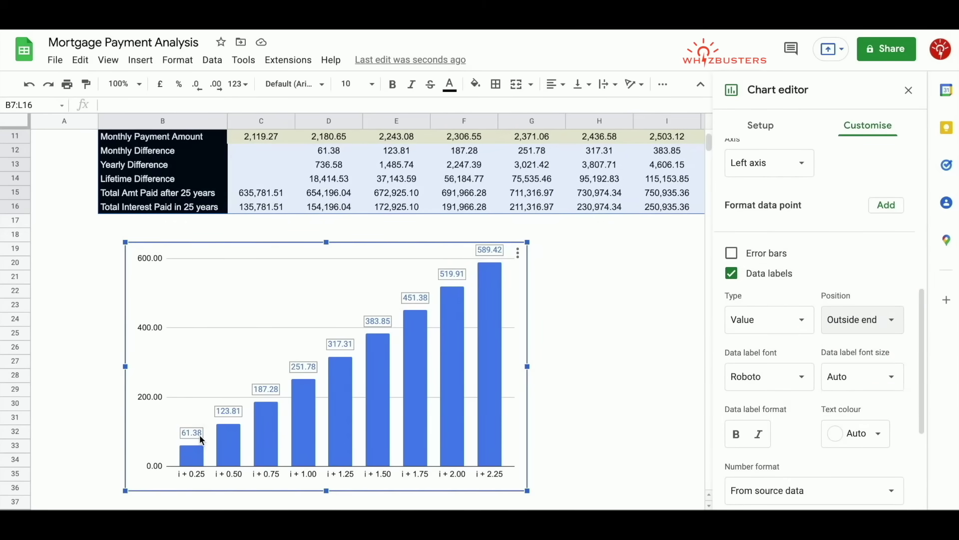
Set the series bar fill colour to dark red.
scroll(736, 327, up, 5)
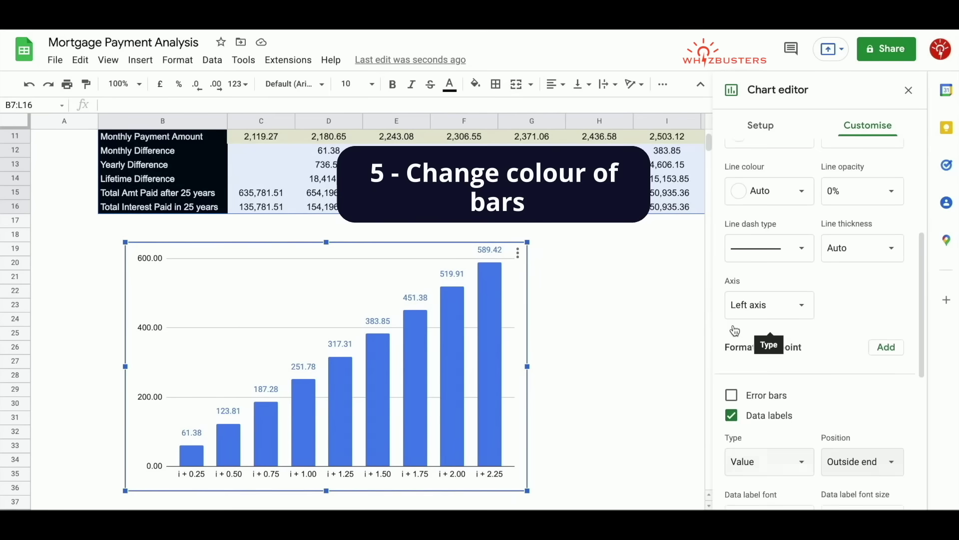
click(798, 266)
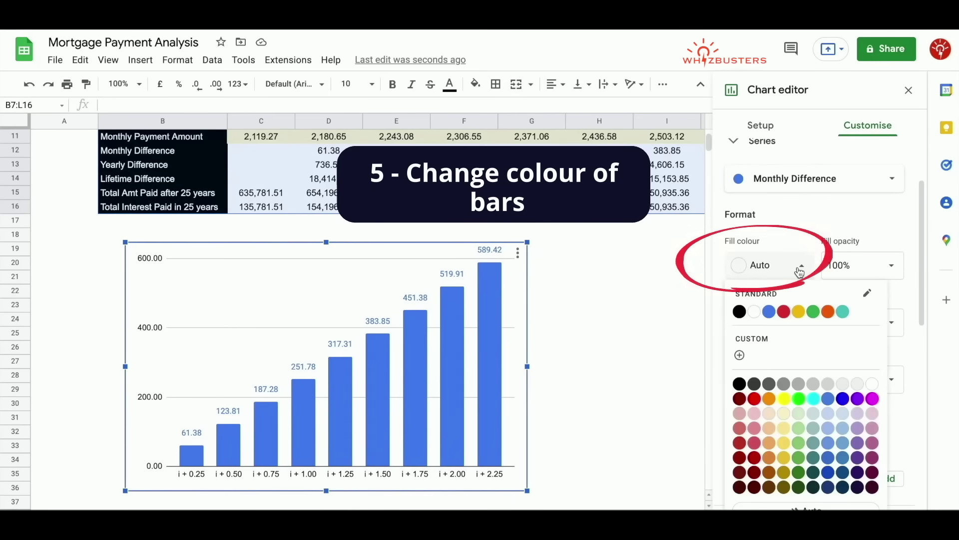
click(742, 400)
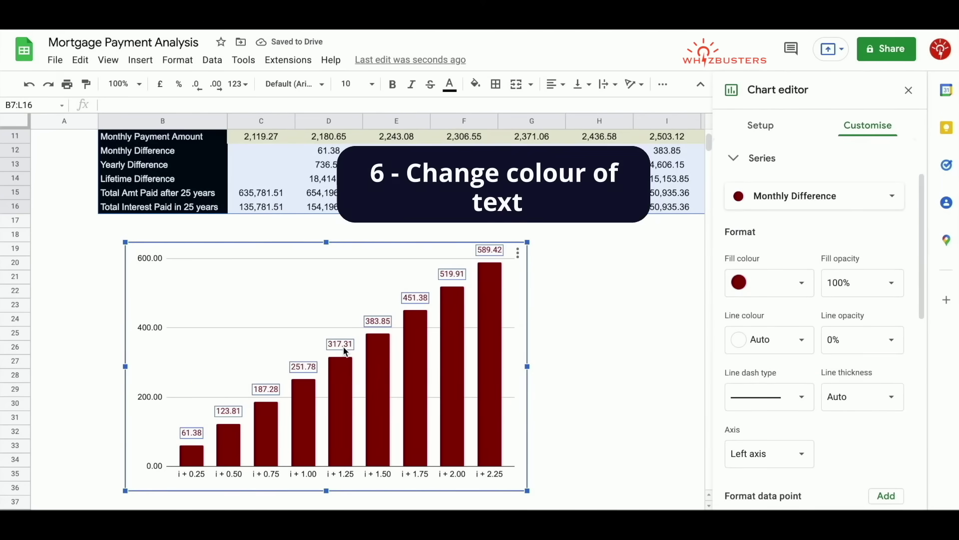
Make the data label text black and bold.
scroll(864, 147, up, 1)
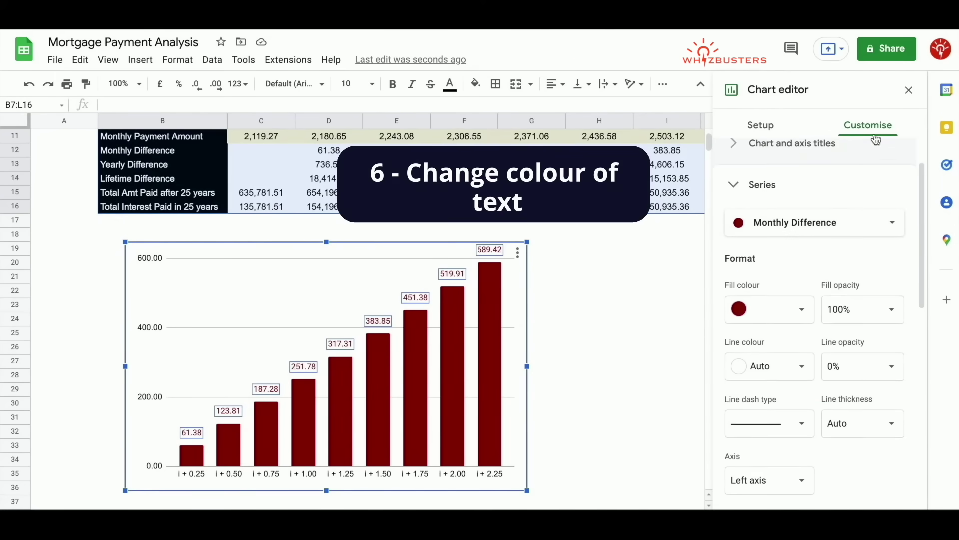
scroll(820, 322, down, 6)
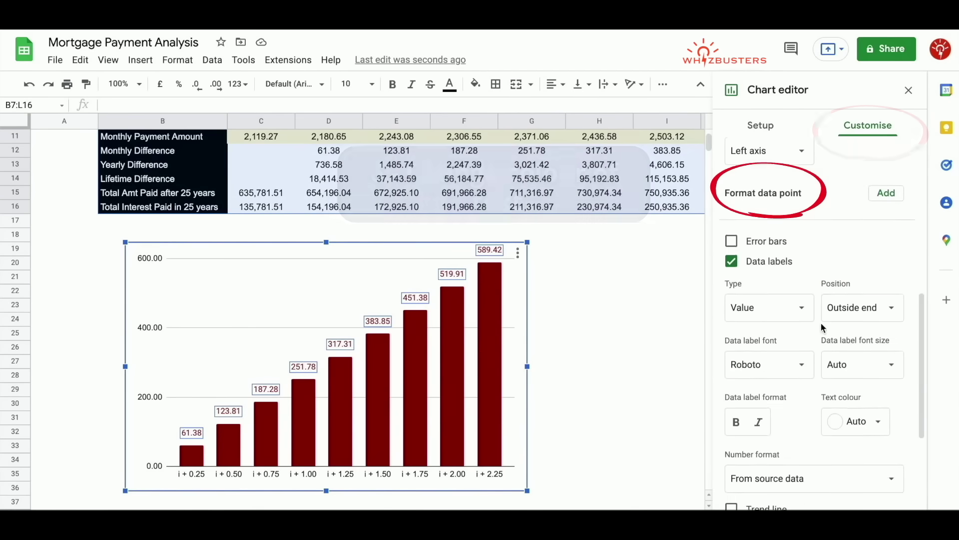
scroll(823, 328, down, 3)
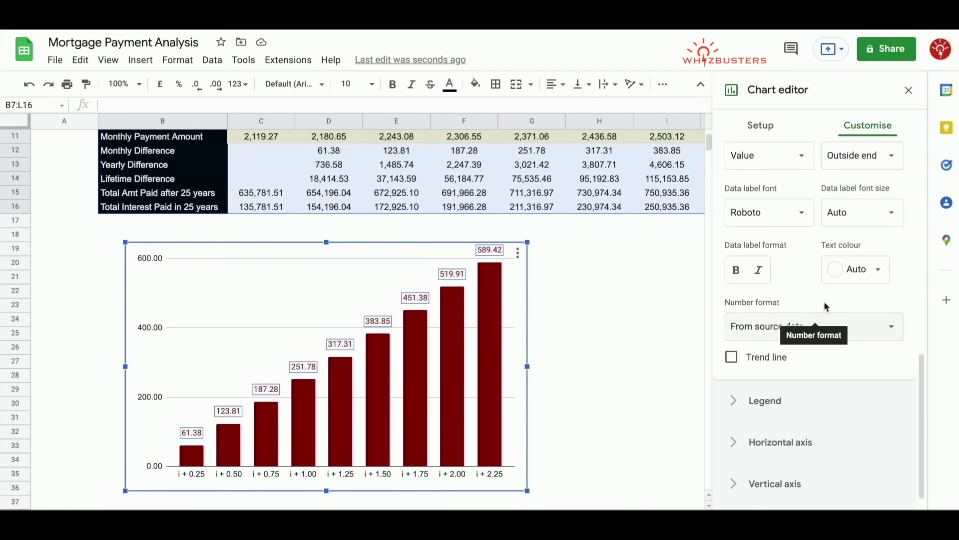
click(871, 273)
click(741, 314)
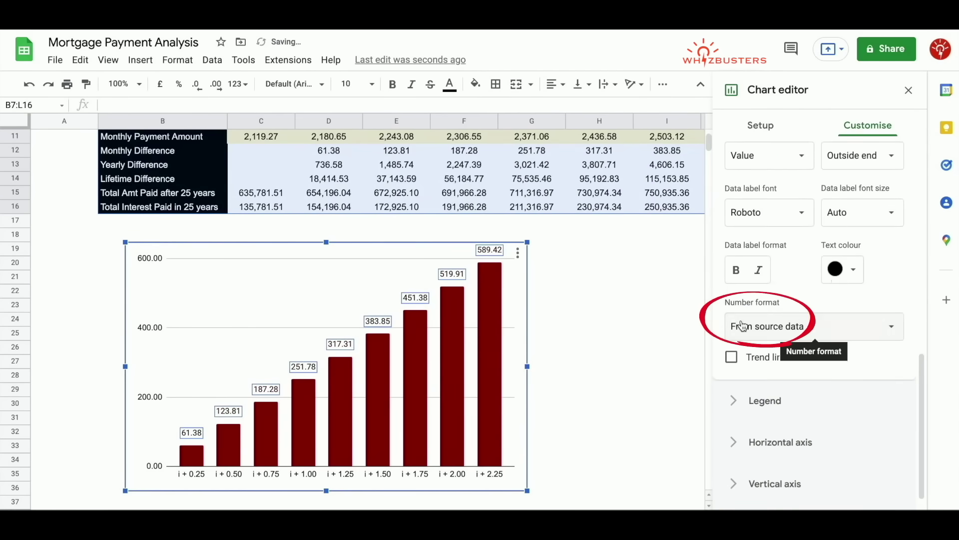
click(736, 270)
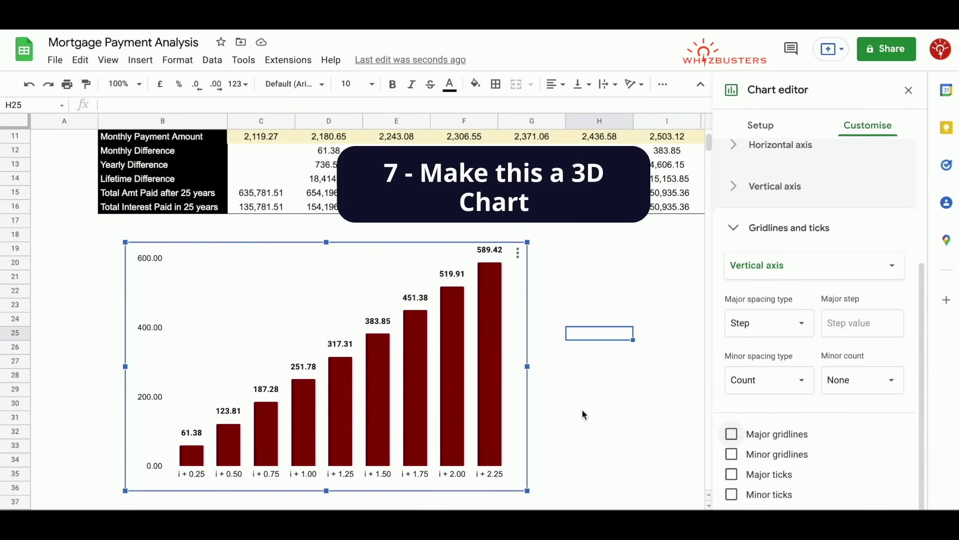
scroll(825, 396, up, 4)
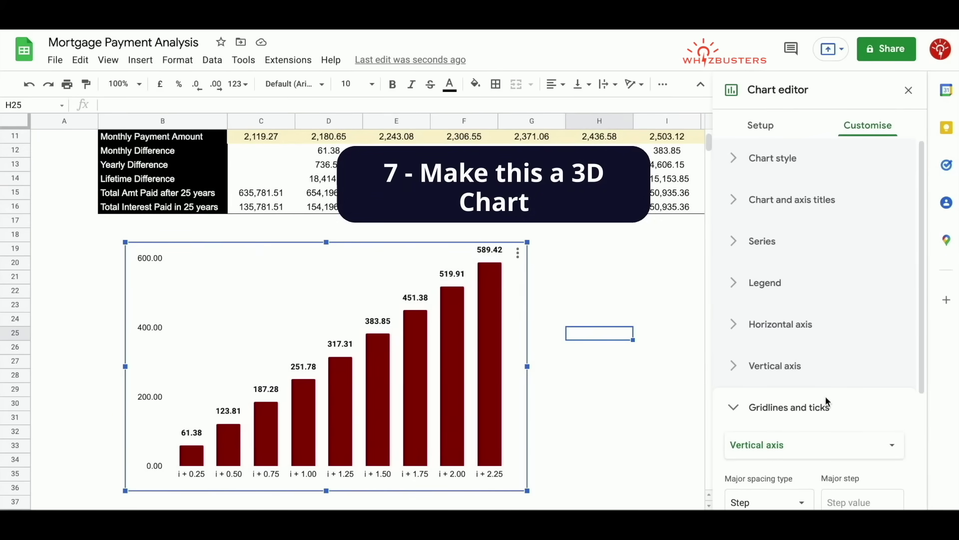
click(768, 169)
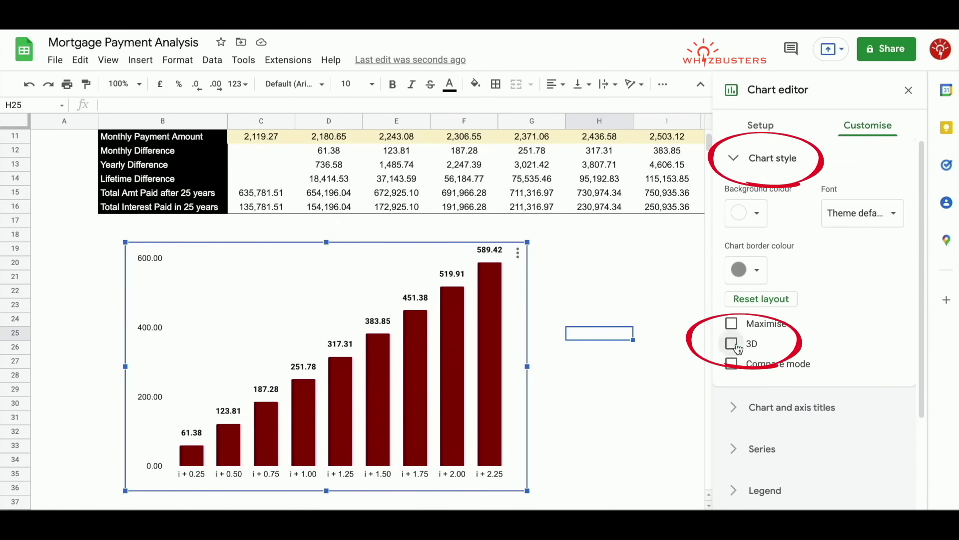
Switch the column chart to a 3D chart style.
click(733, 342)
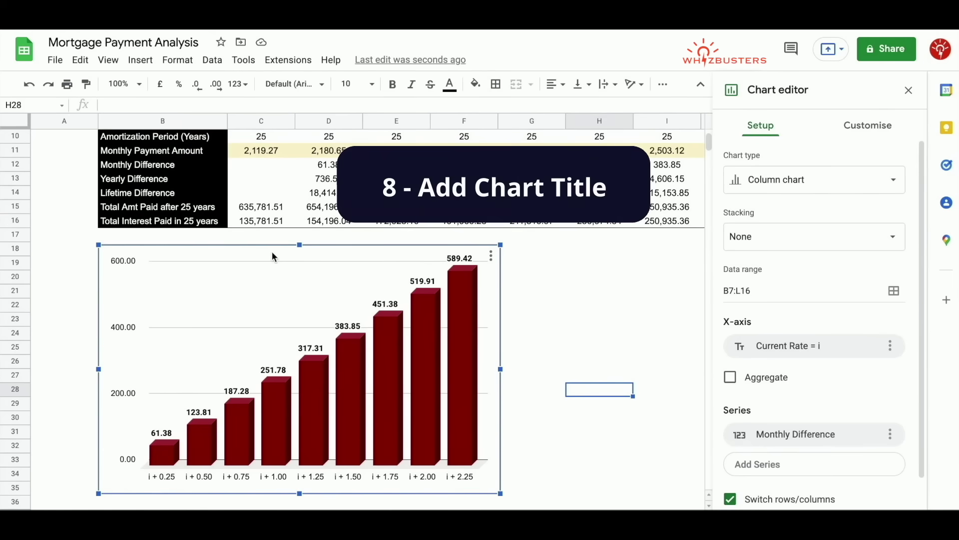
click(878, 126)
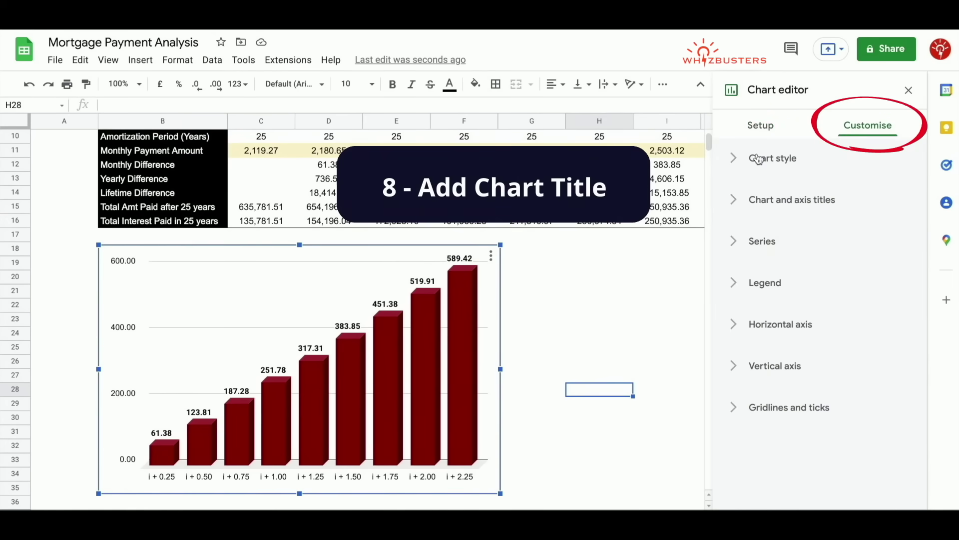
click(795, 203)
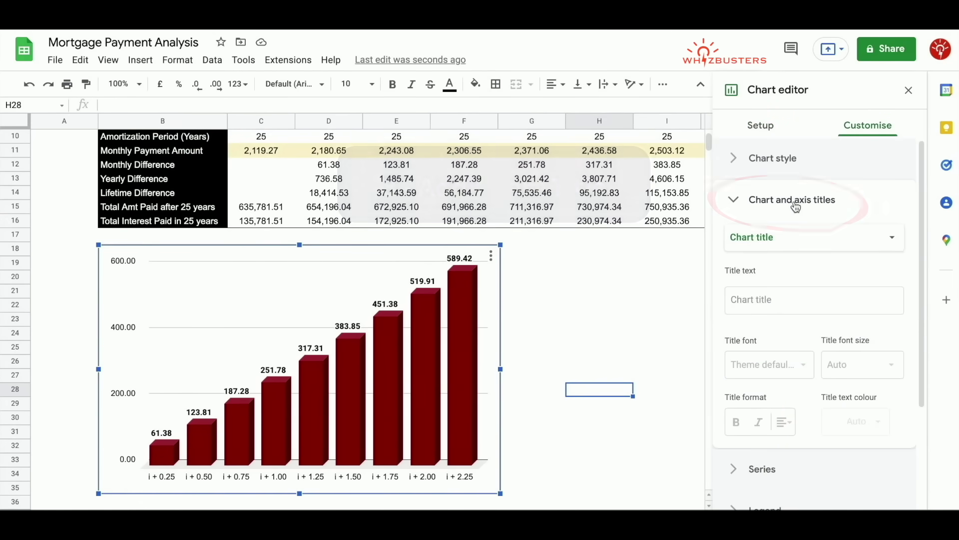
Title the chart 'Monthly Payment Difference by Interest Rates', centred, black and bold.
click(757, 302)
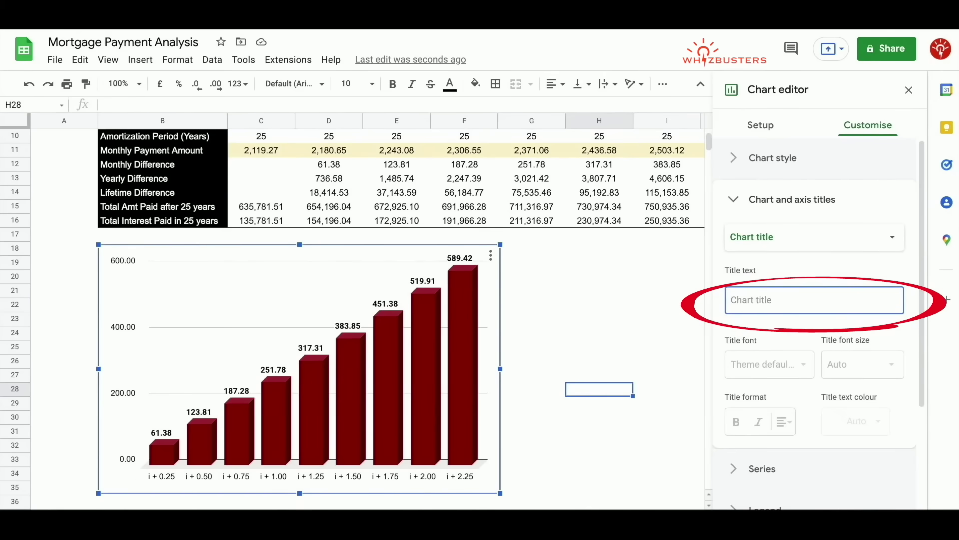
text(Monthly Payment Difference by Interest Ra)
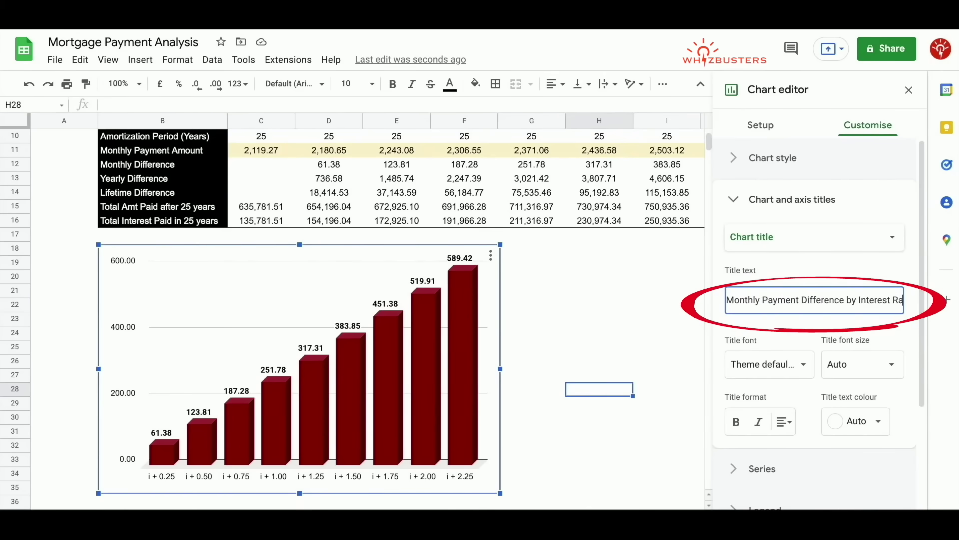
text(tes)
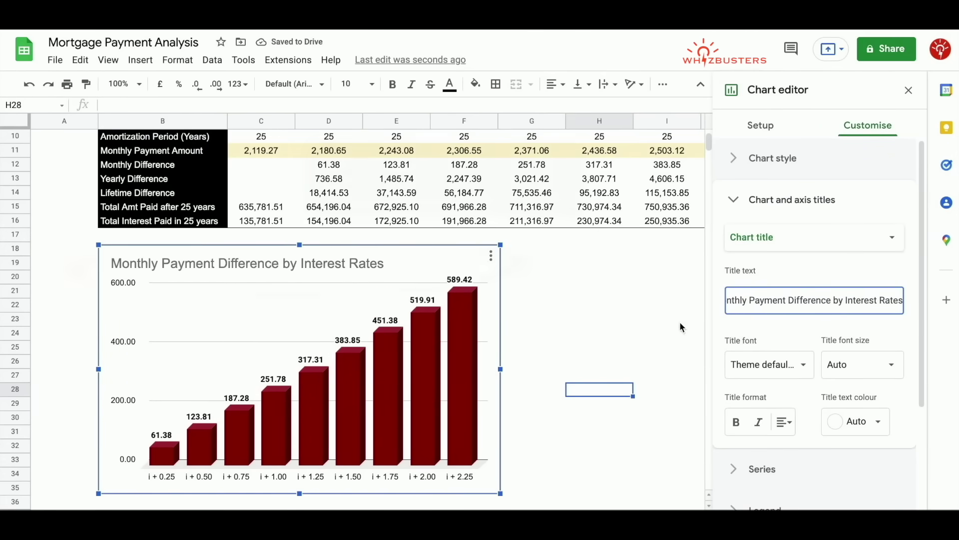
click(785, 423)
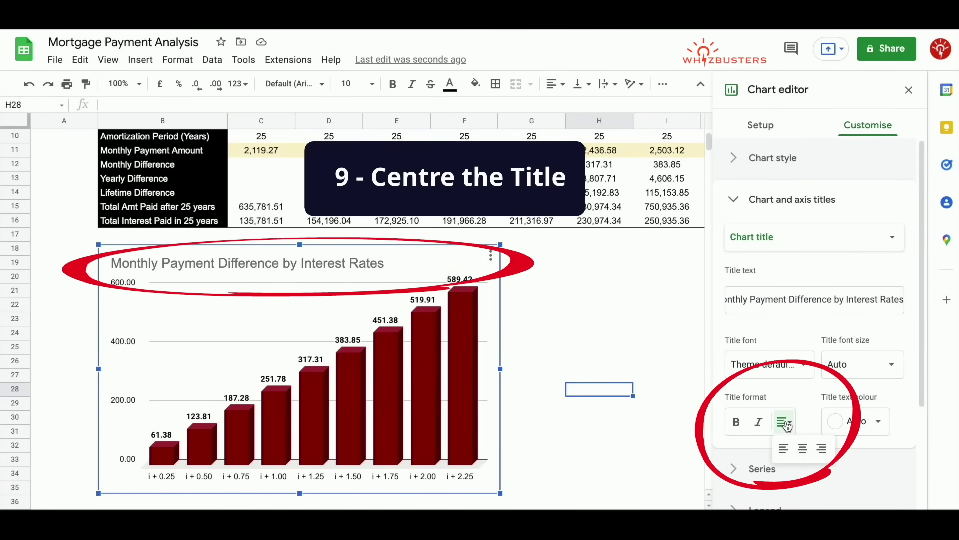
click(806, 453)
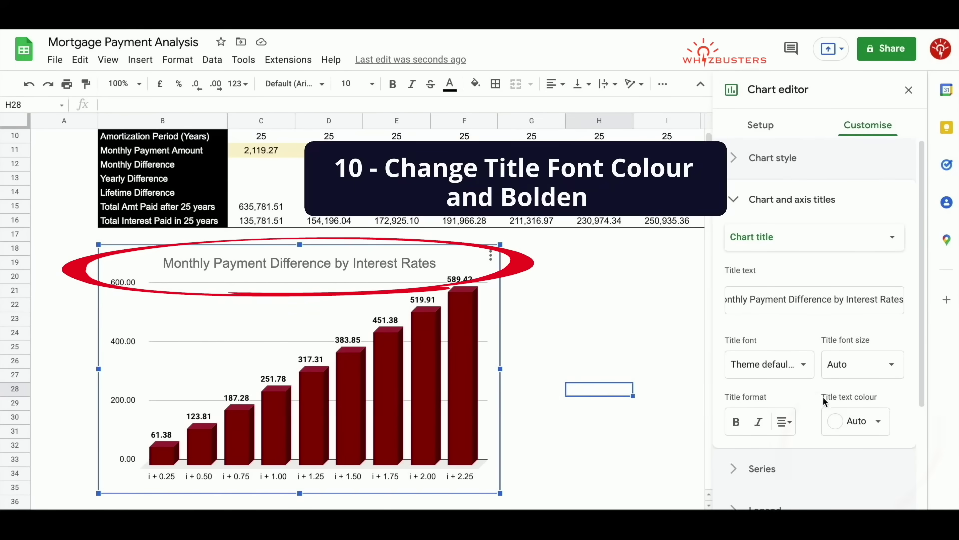
click(869, 421)
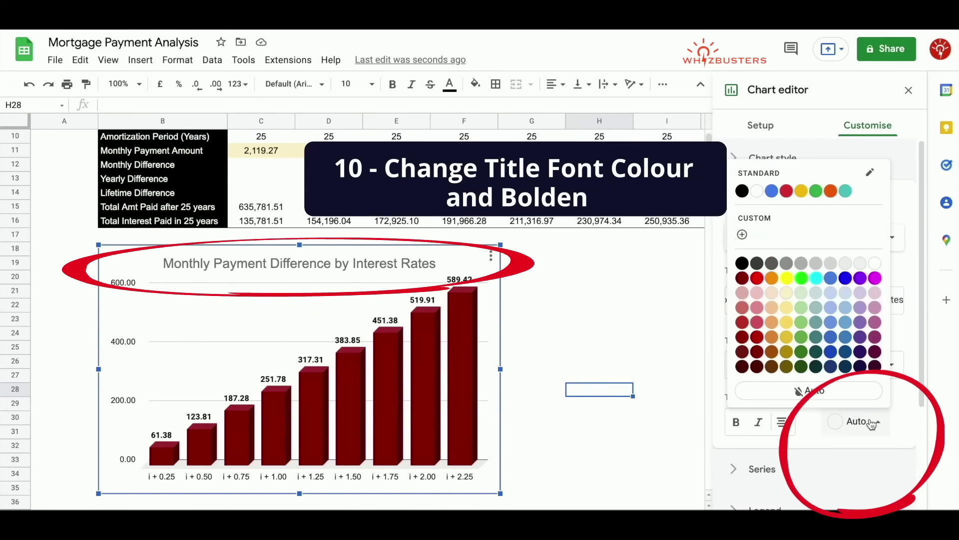
click(743, 263)
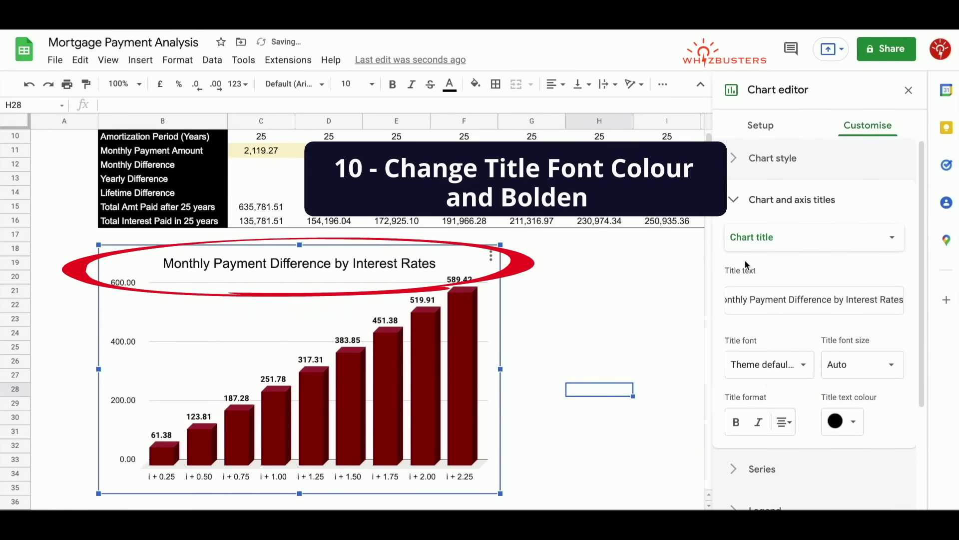
click(738, 423)
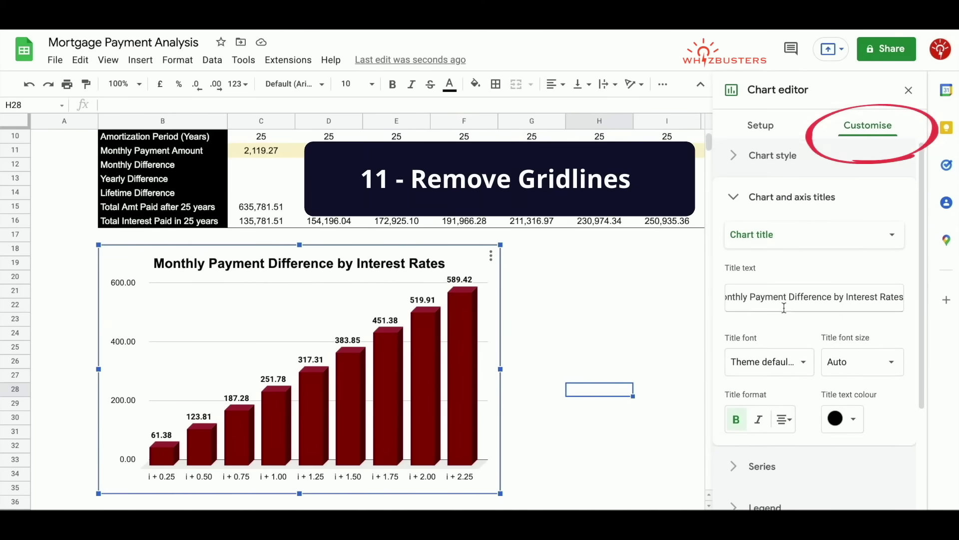
Untick Major gridlines under the vertical axis Gridlines and ticks settings.
scroll(786, 313, down, 3)
click(787, 484)
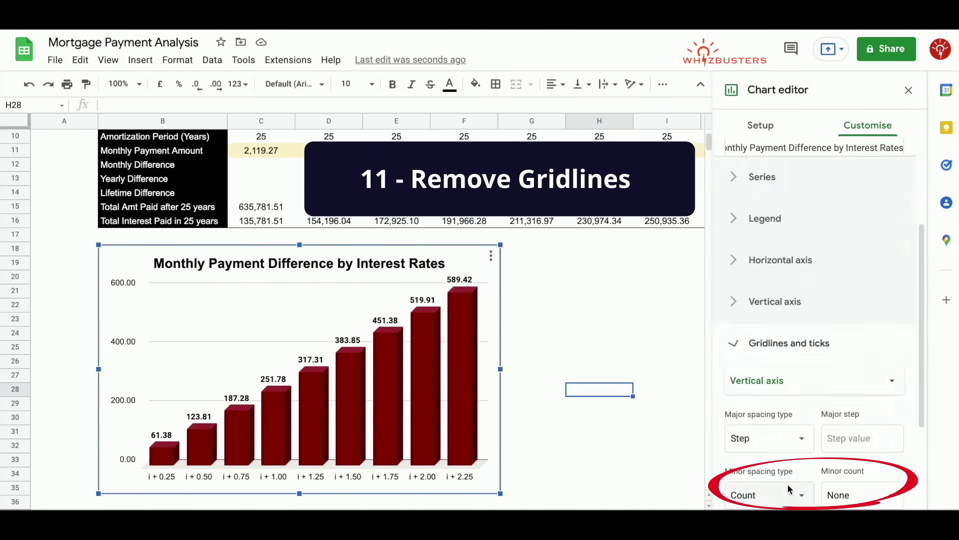
scroll(787, 484, down, 4)
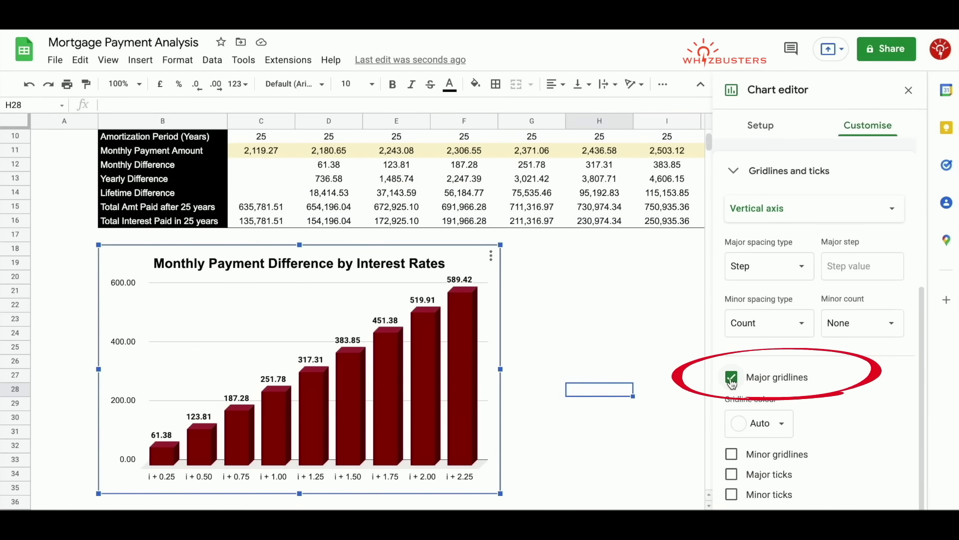
click(731, 378)
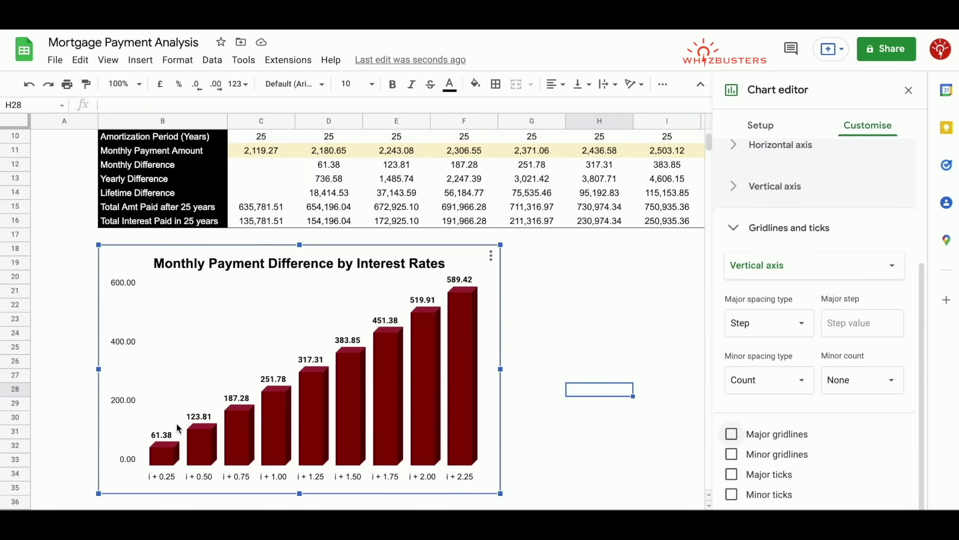
Append '(2.25%)' to the i + 0.25 heading in D7.
scroll(178, 424, up, 3)
click(343, 179)
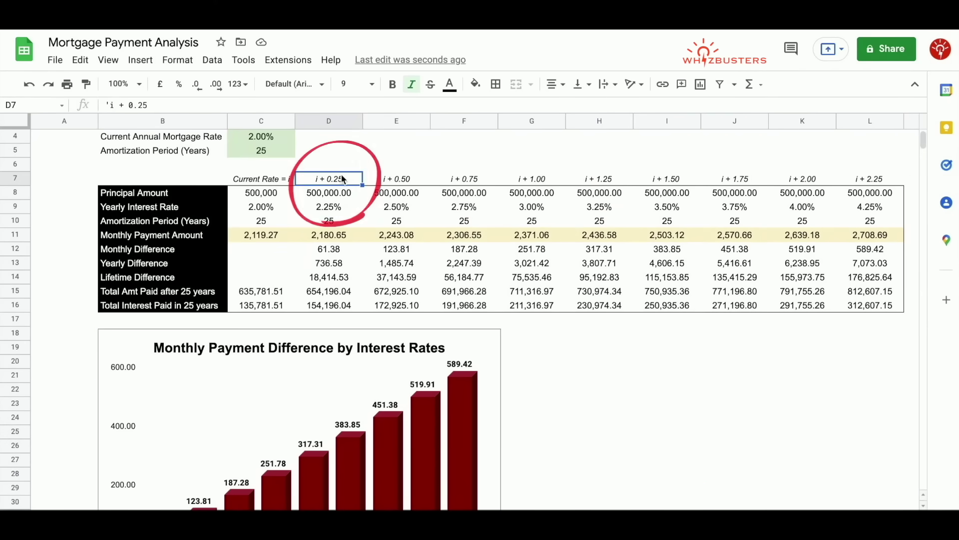
key(F2)
text((2.2)
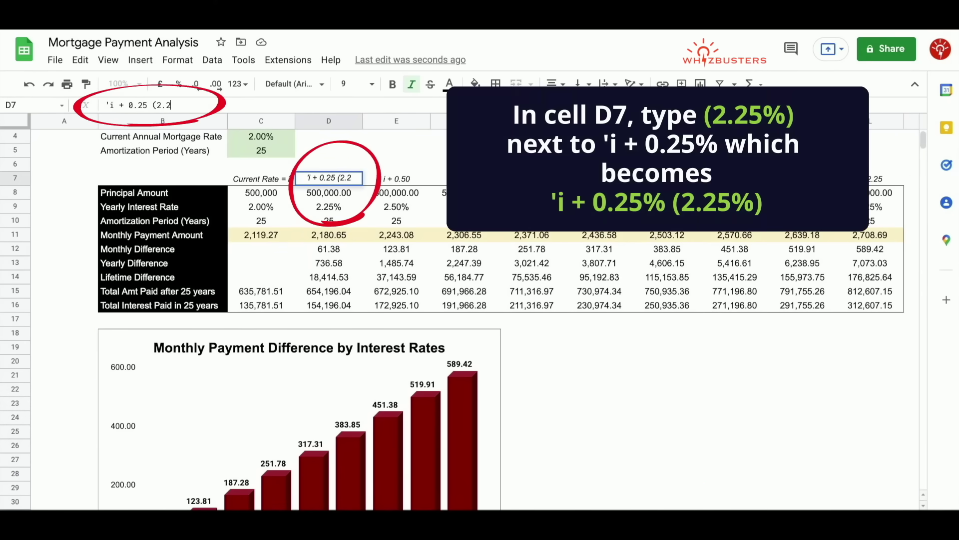
text(5%))
key(Return)
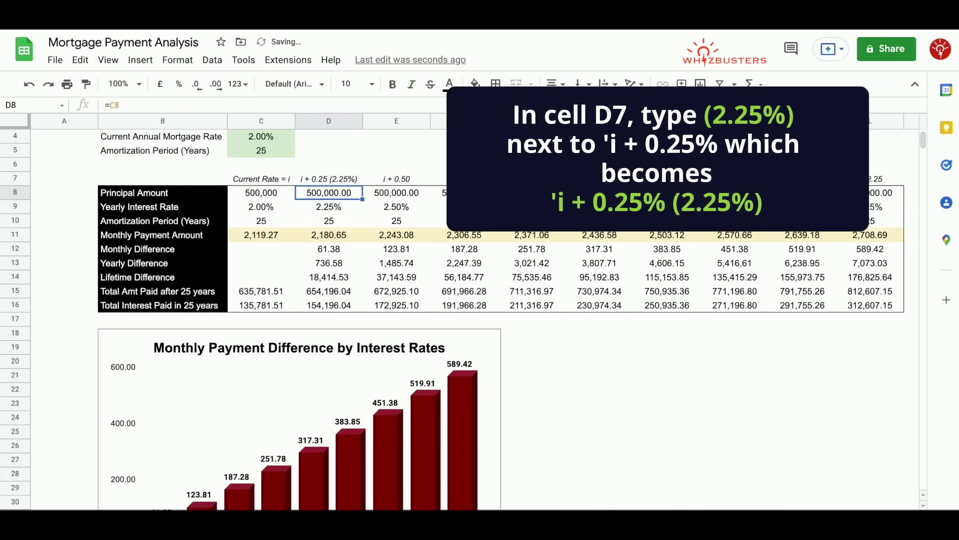
Append '(2.50%)' to E7 and rates (2.75%) through (4.25%) to headings F7:L7.
scroll(230, 256, down, 1)
scroll(230, 256, down, 2)
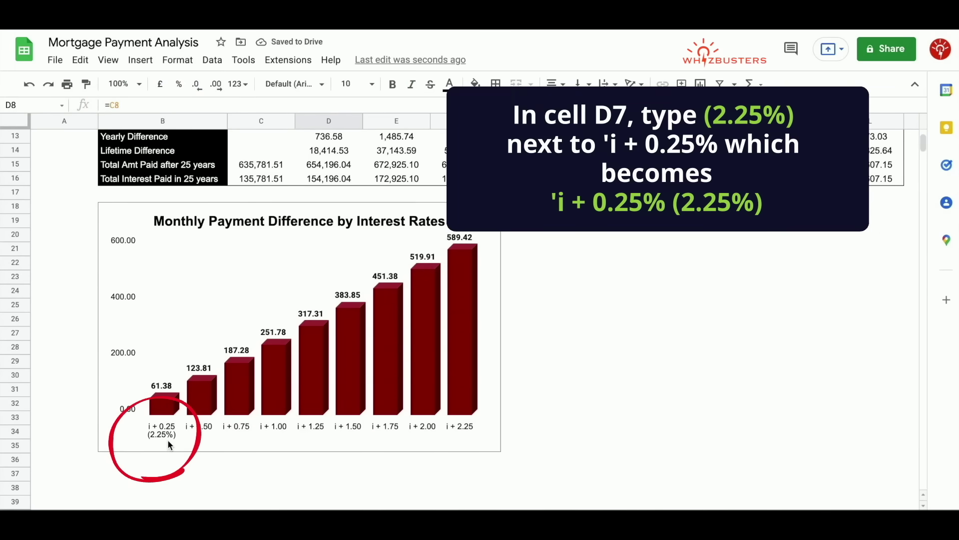
scroll(168, 439, up, 3)
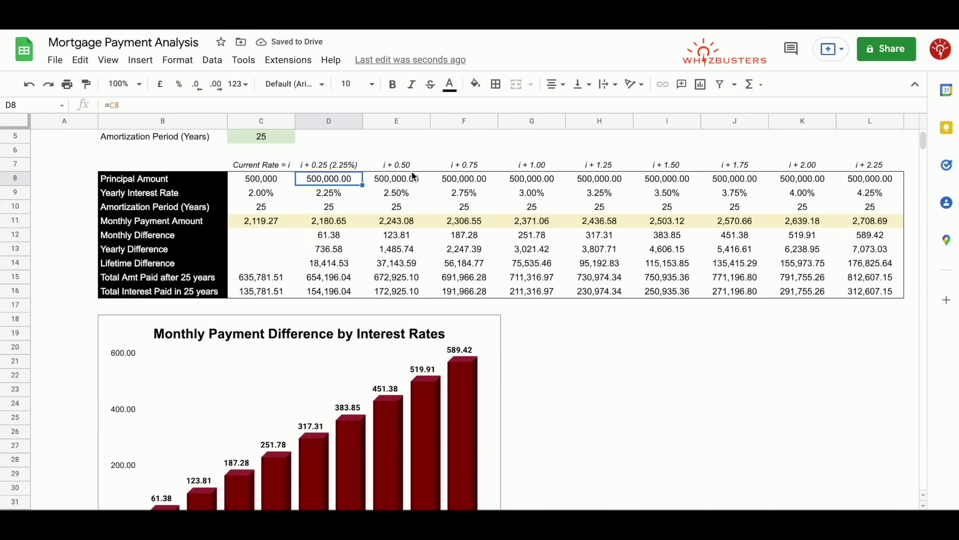
click(415, 168)
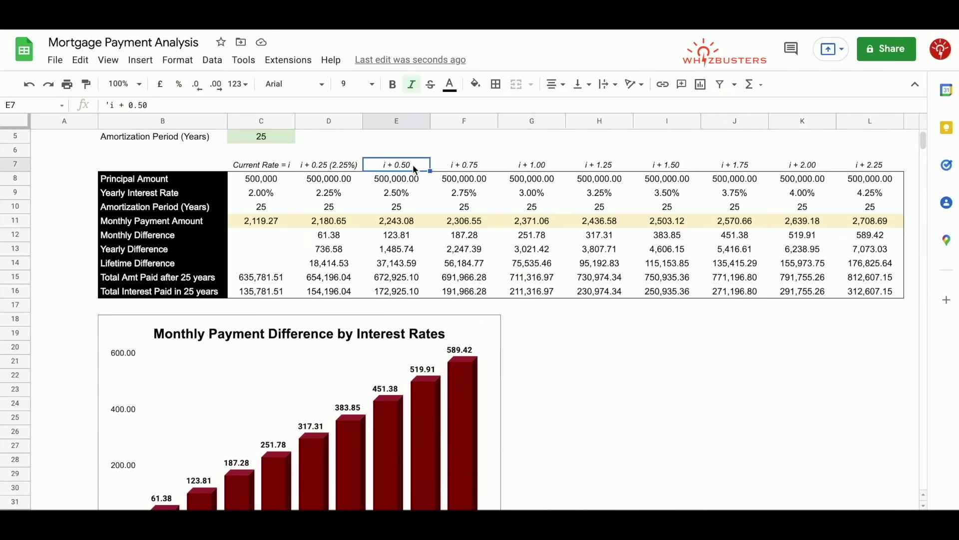
click(192, 104)
text((2.50%))
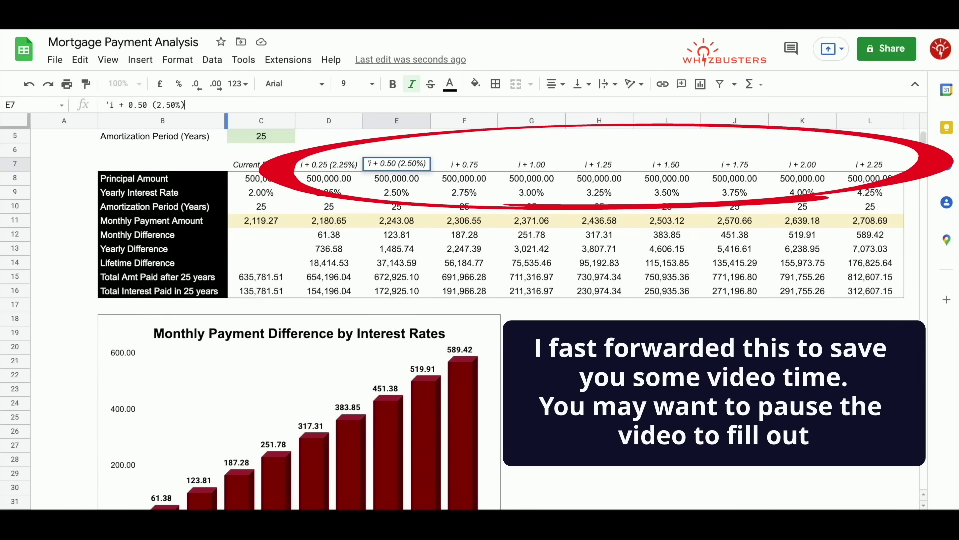
key(Return)
text((2.75%) (3.00%) (3.25%) (3.50%) (3.75%) (4.00%) (4.25%))
drag(464, 165, 870, 165)
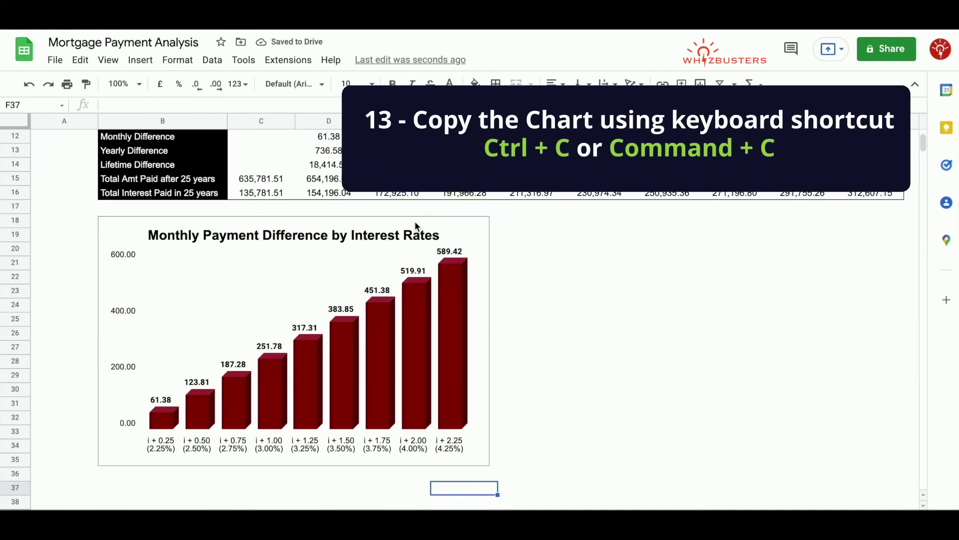
Paste a copy of the monthly chart and position it beside the original.
click(522, 222)
key(ctrl+v)
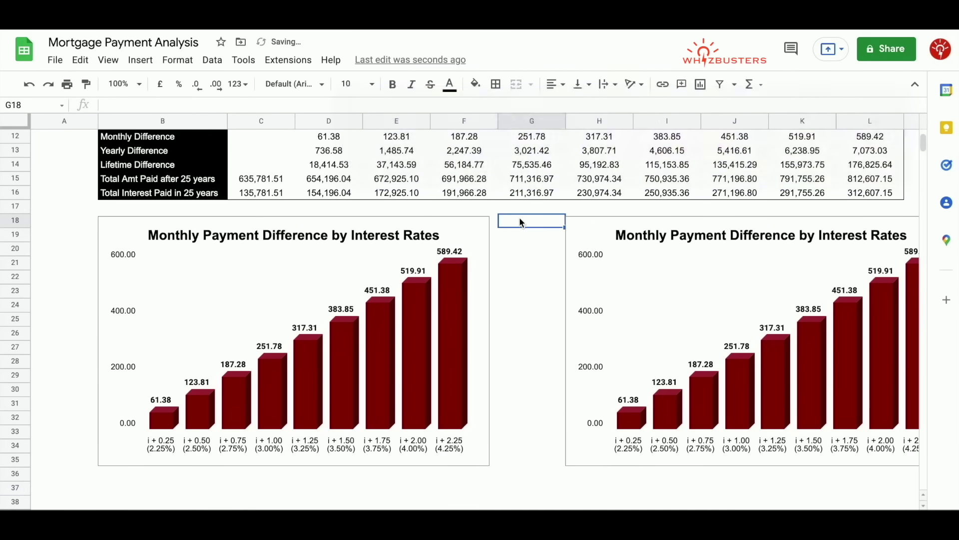
key(Down)
key(Down)
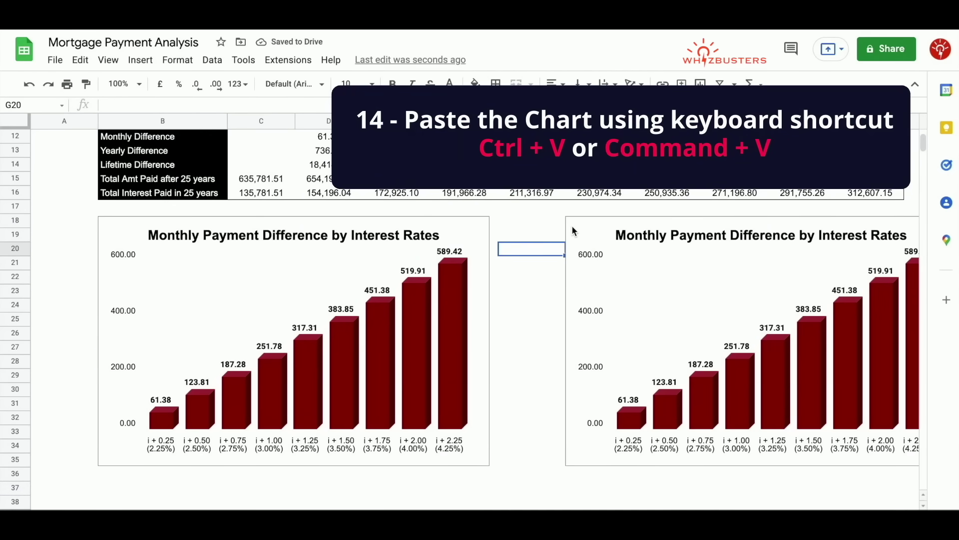
drag(573, 230, 512, 230)
click(531, 207)
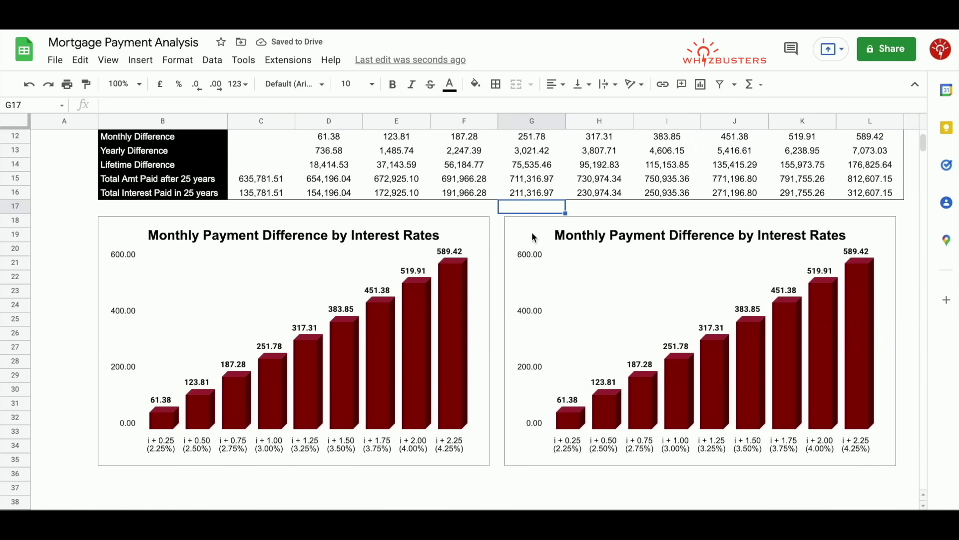
Change the copy's title to 'Yearly Payment Difference by Interest Rates'.
double_click(532, 234)
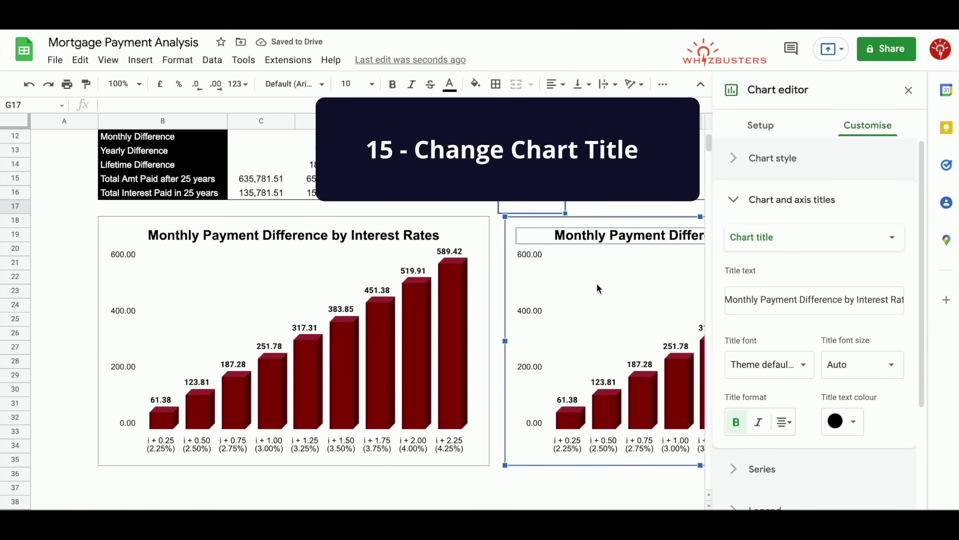
scroll(596, 282, right, 6)
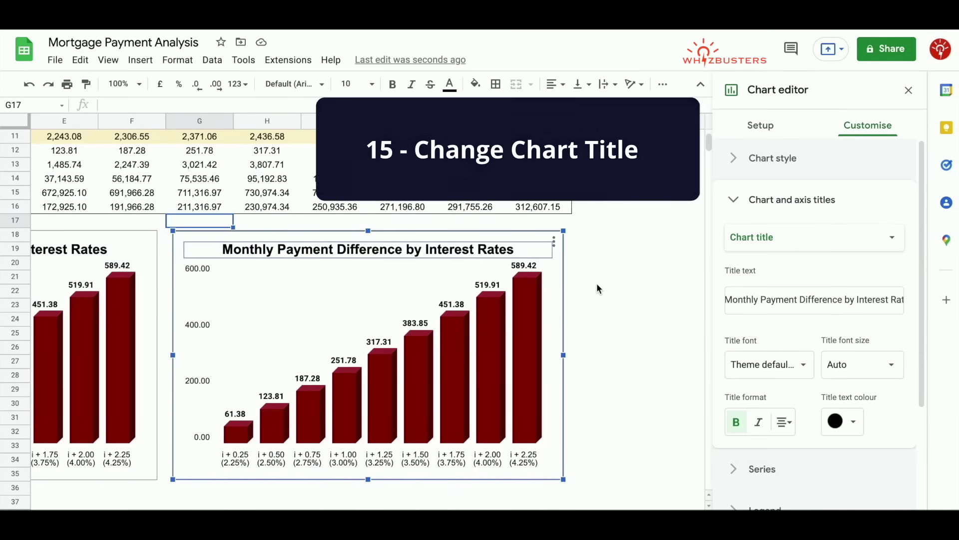
click(769, 300)
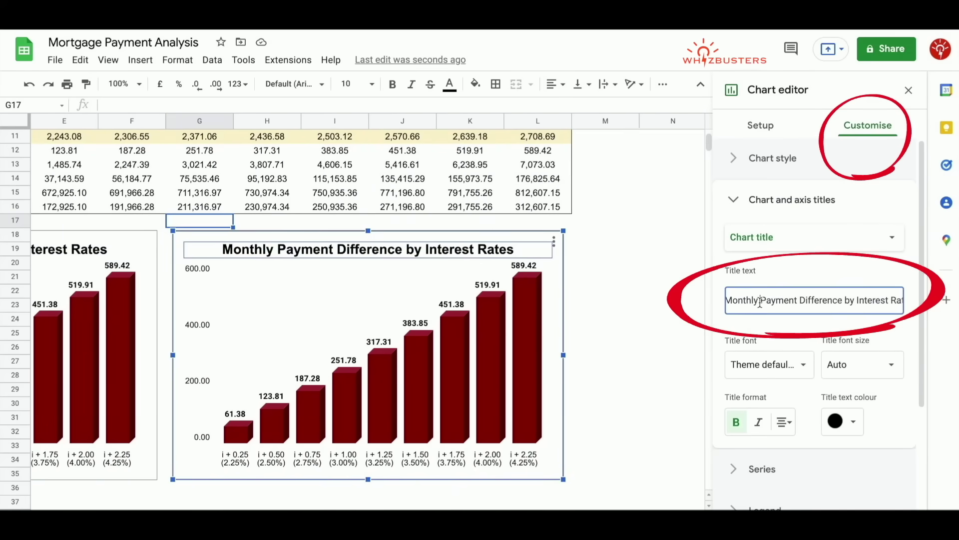
key(BackSpace)
key(BackSpace)
key(BackSpace)
key(BackSpace)
key(BackSpace)
key(BackSpace)
key(BackSpace)
key(BackSpace)
text(Yearly)
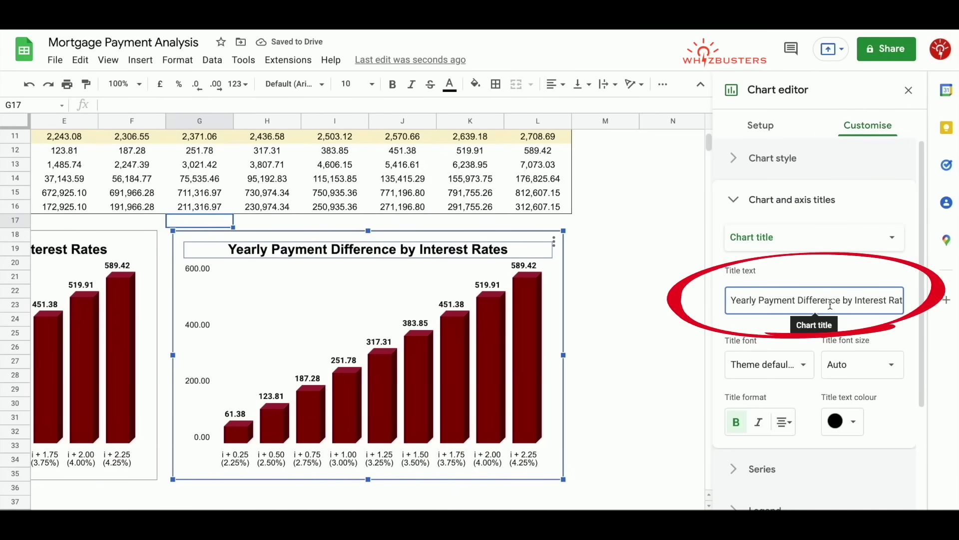
click(602, 325)
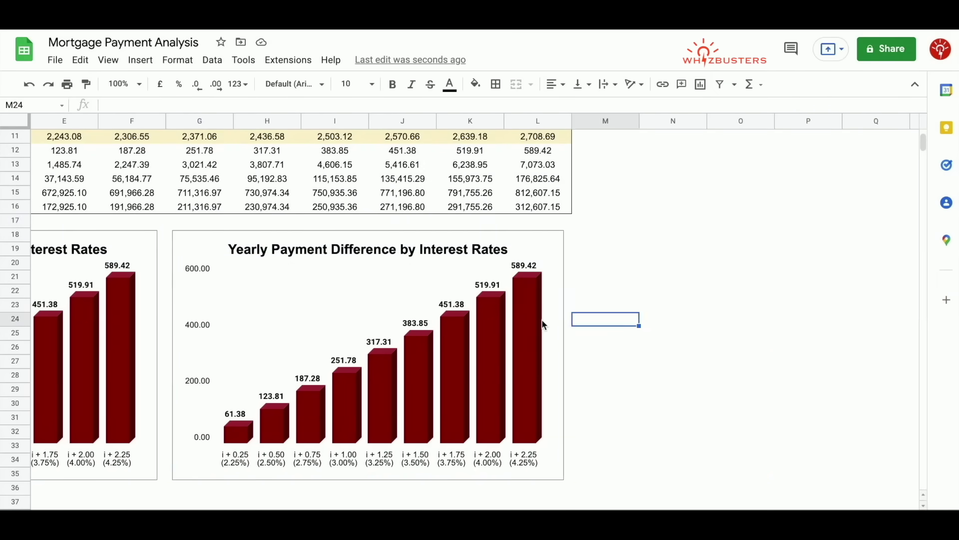
click(532, 331)
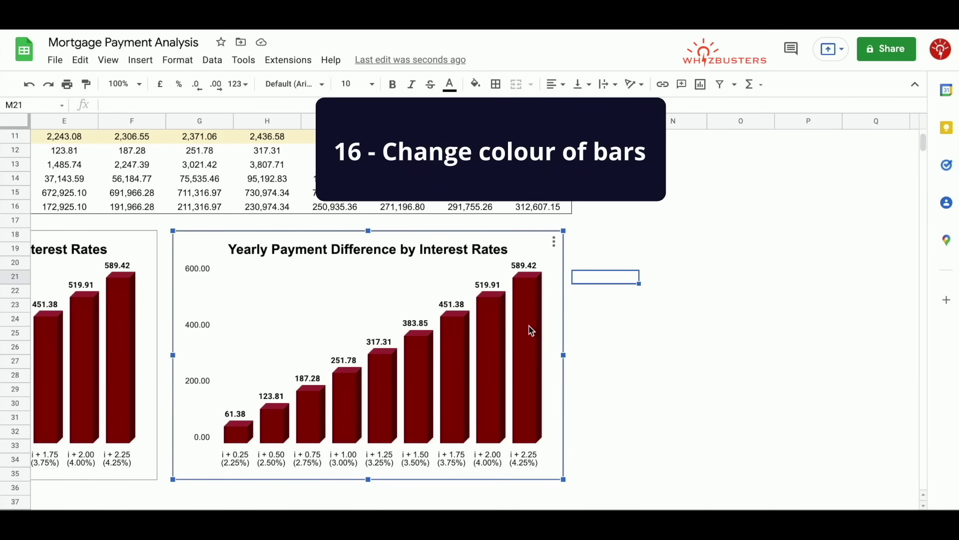
Set the yearly chart's bar fill colour to light green.
double_click(532, 331)
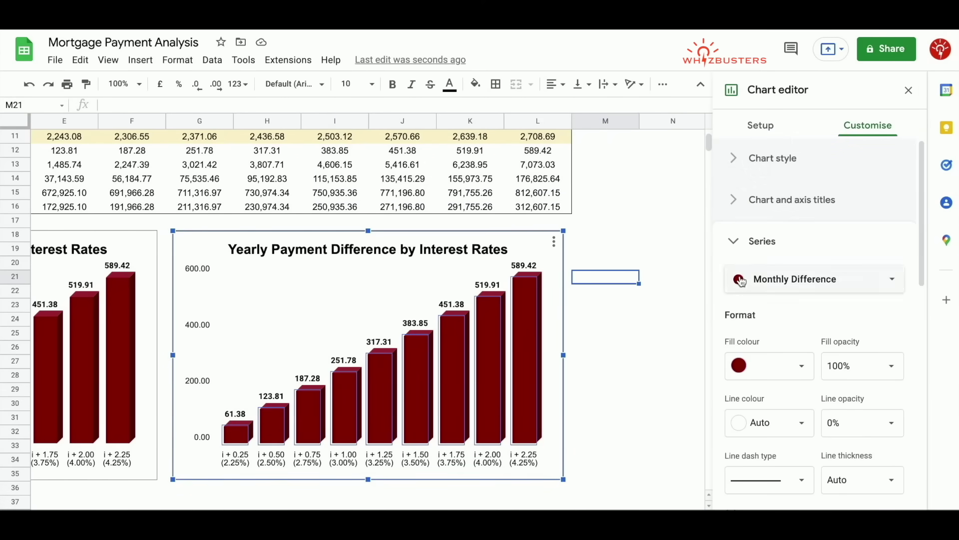
scroll(787, 299, down, 1)
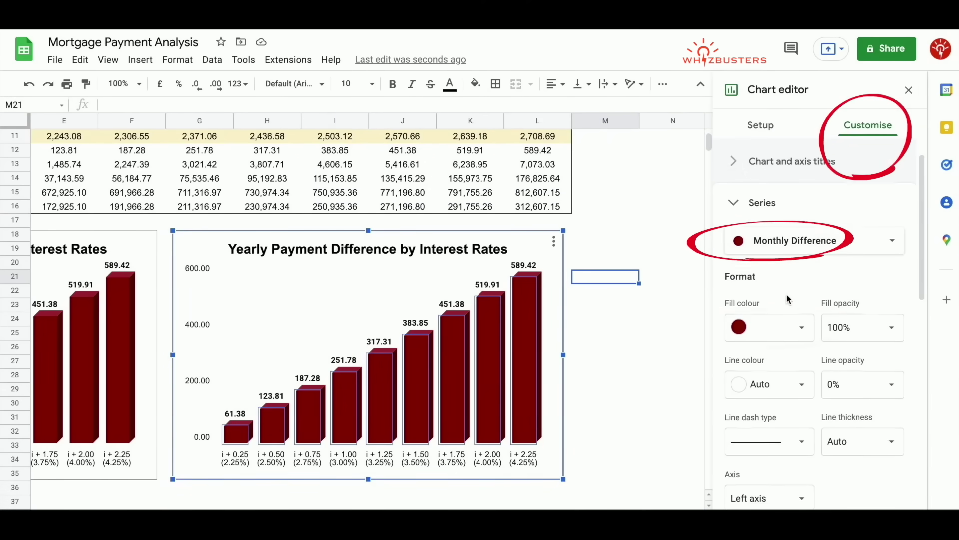
click(778, 335)
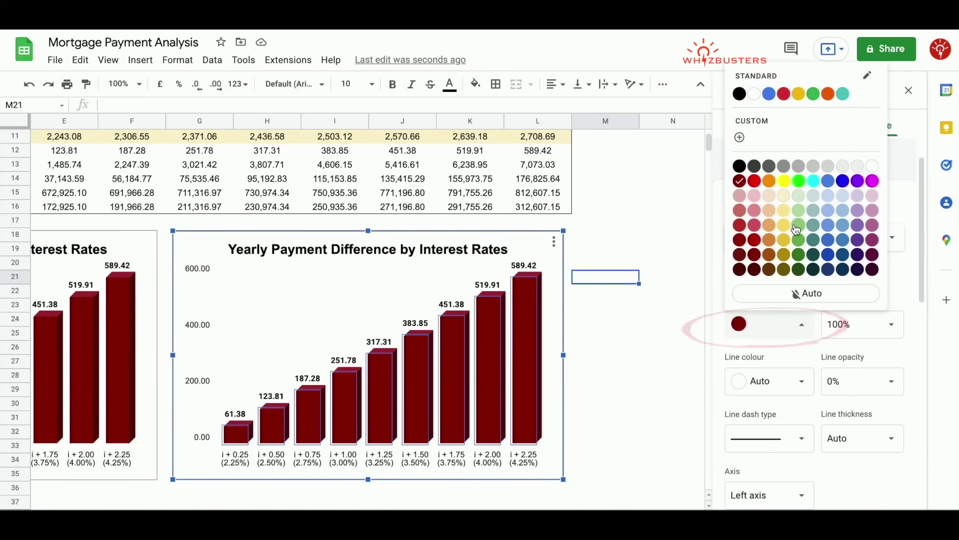
click(799, 225)
click(770, 333)
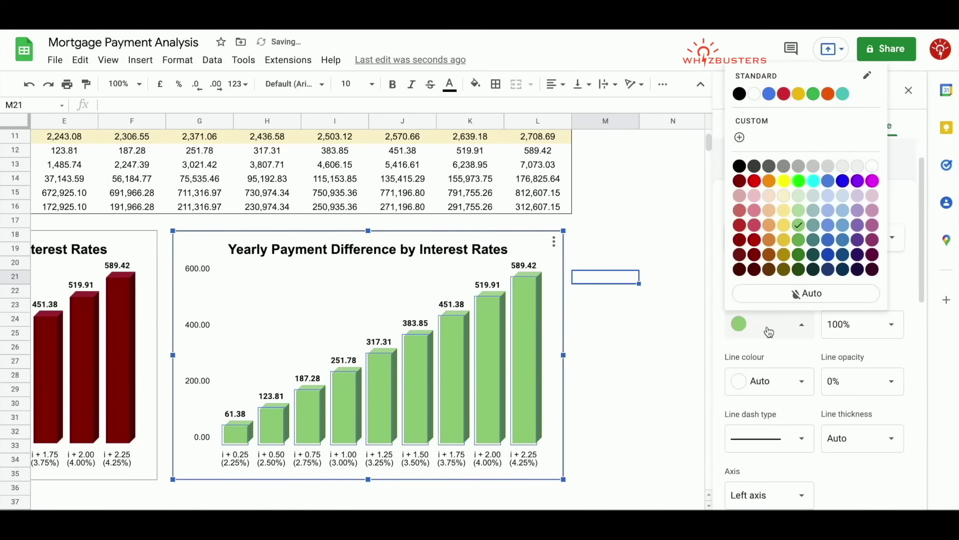
click(606, 333)
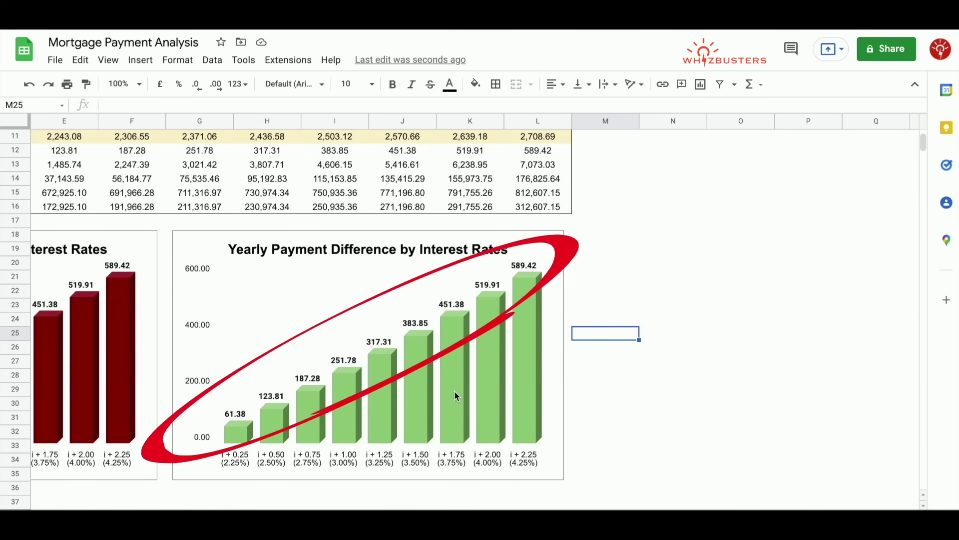
Add the Yearly Difference series to the yearly chart and remove Monthly Difference.
double_click(455, 359)
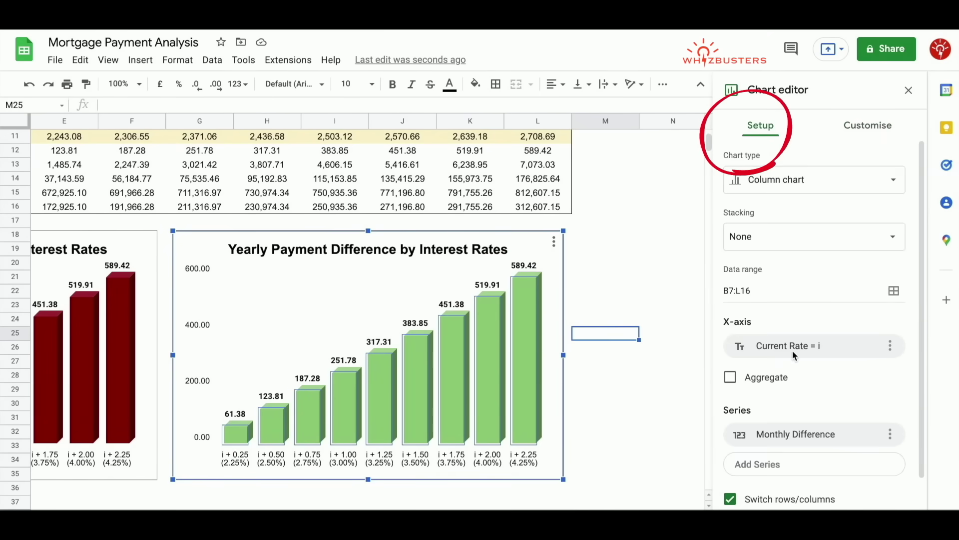
scroll(794, 355, down, 1)
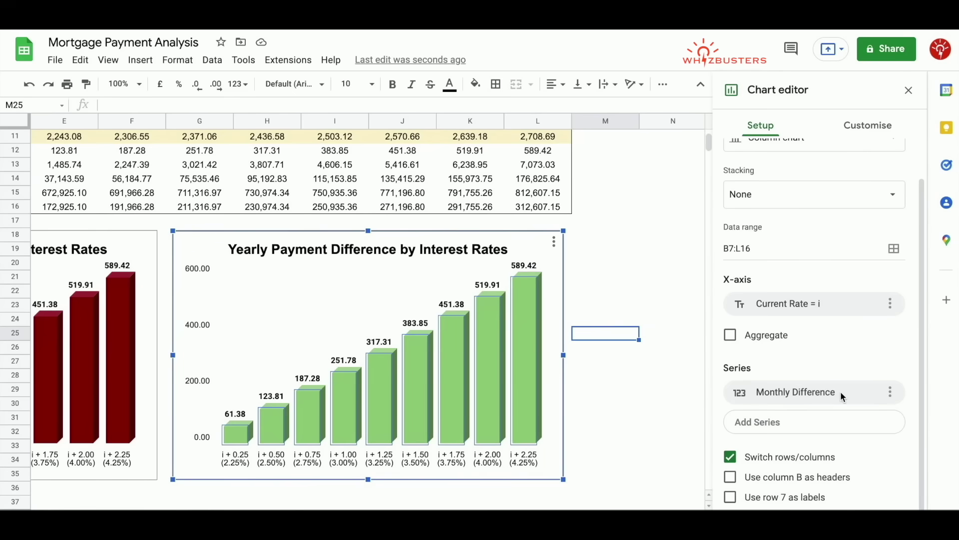
click(785, 423)
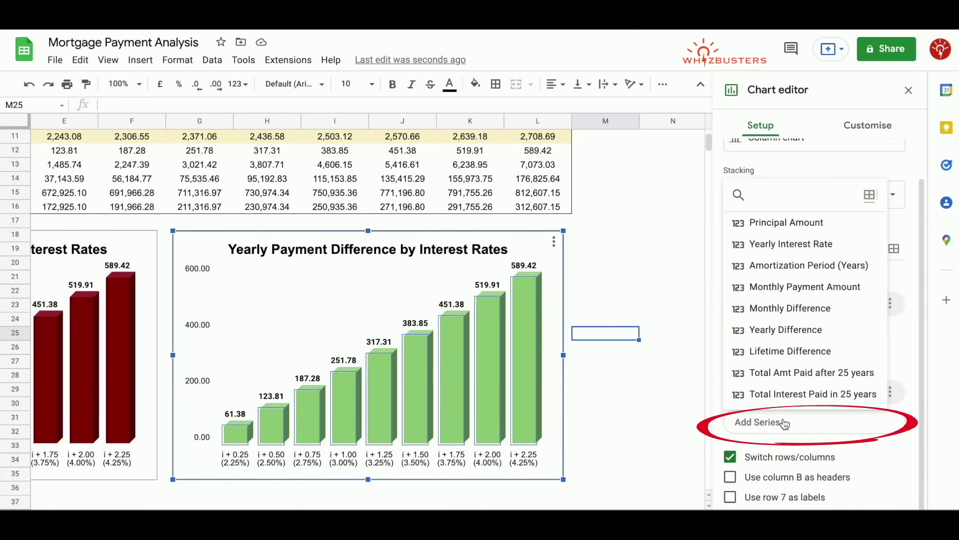
click(782, 330)
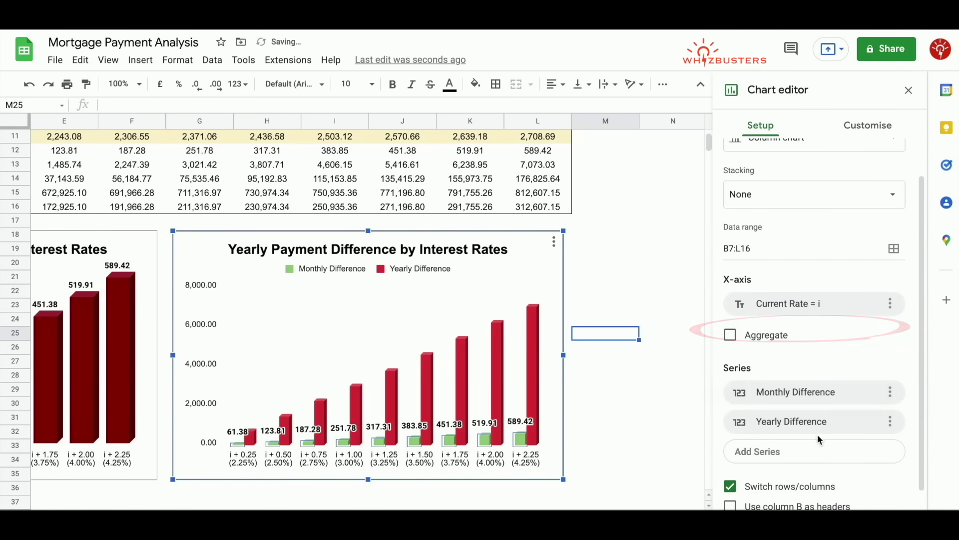
click(890, 392)
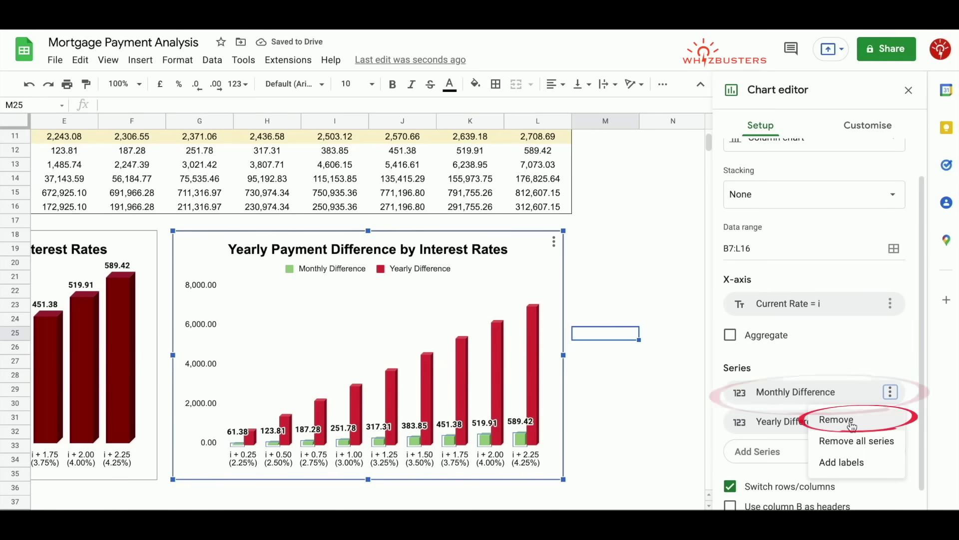
click(853, 426)
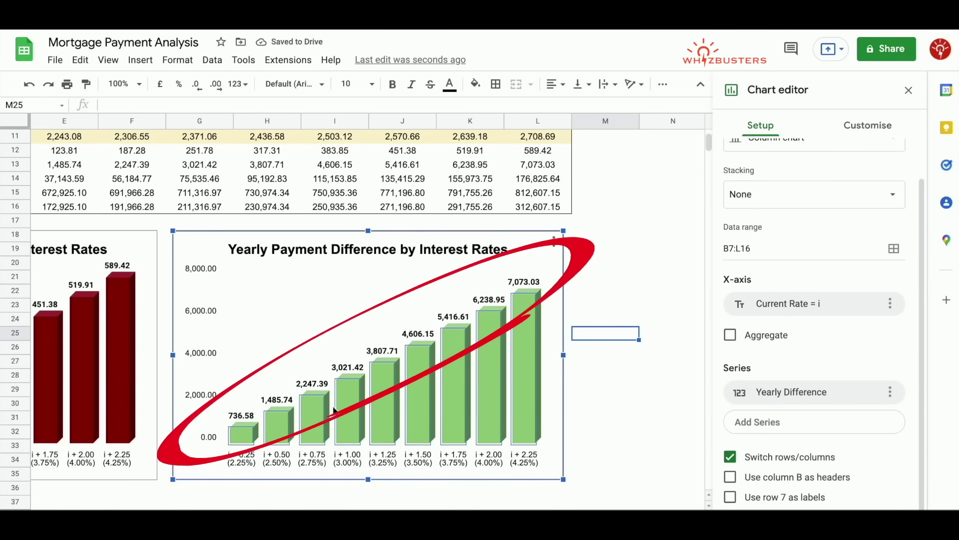
scroll(314, 430, down, 1)
scroll(315, 429, left, 1)
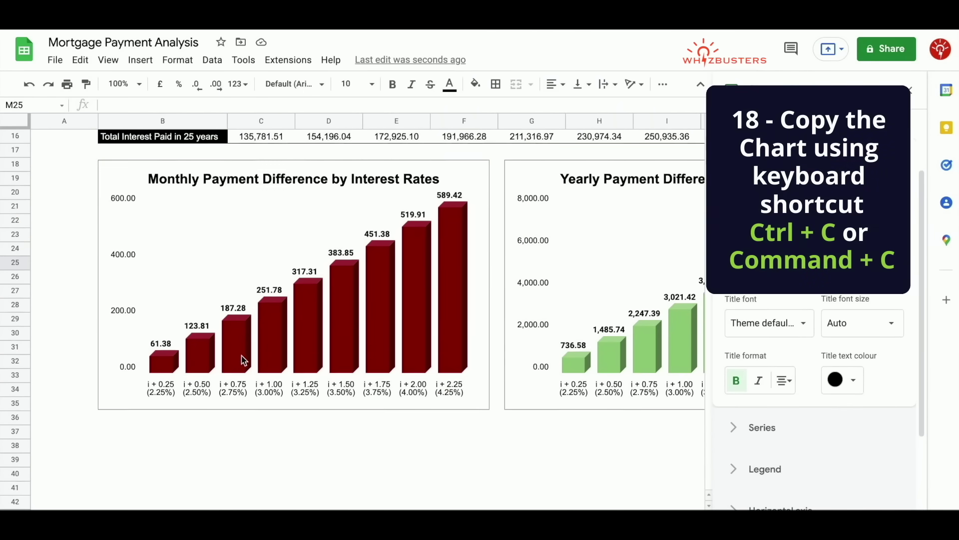
Paste a copy of the yearly chart at B38 and open its title settings.
scroll(244, 360, down, 1)
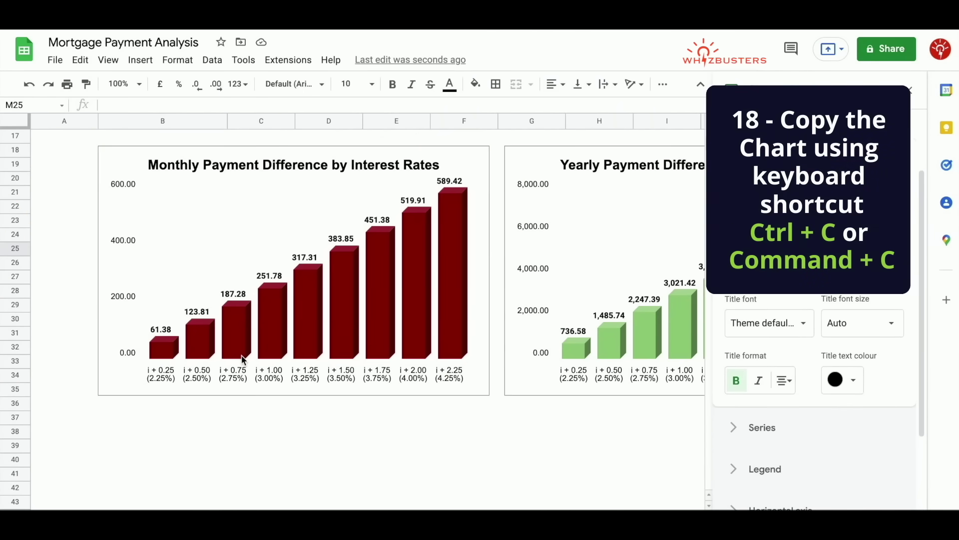
click(120, 437)
key(ctrl+v)
scroll(120, 437, down, 5)
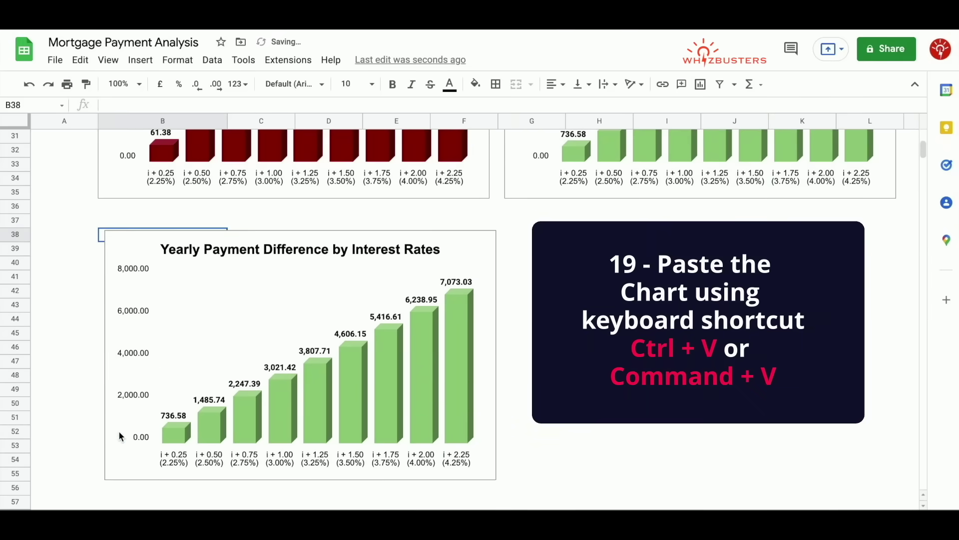
click(107, 235)
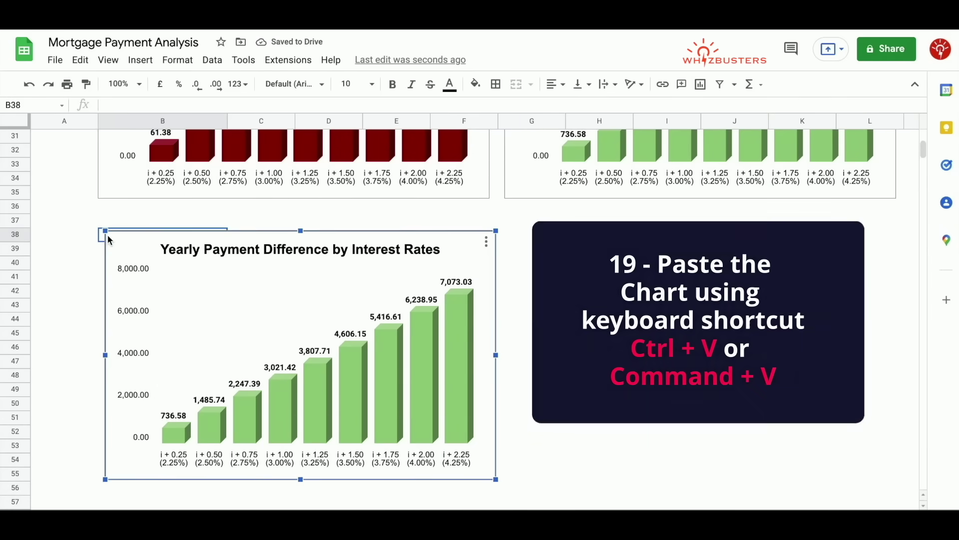
click(85, 254)
drag(251, 252, 245, 251)
double_click(245, 251)
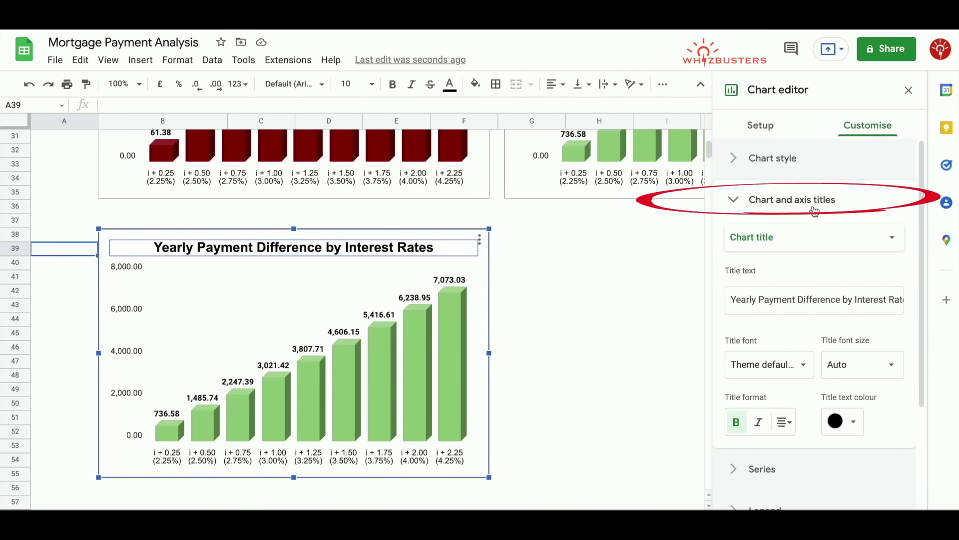
Replace 'Yearly' at the start of the third chart's title with 'Lifetime (25 Years)'.
click(761, 300)
key(BackSpace)
key(BackSpace)
key(BackSpace)
key(BackSpace)
key(BackSpace)
key(BackSpace)
key(BackSpace)
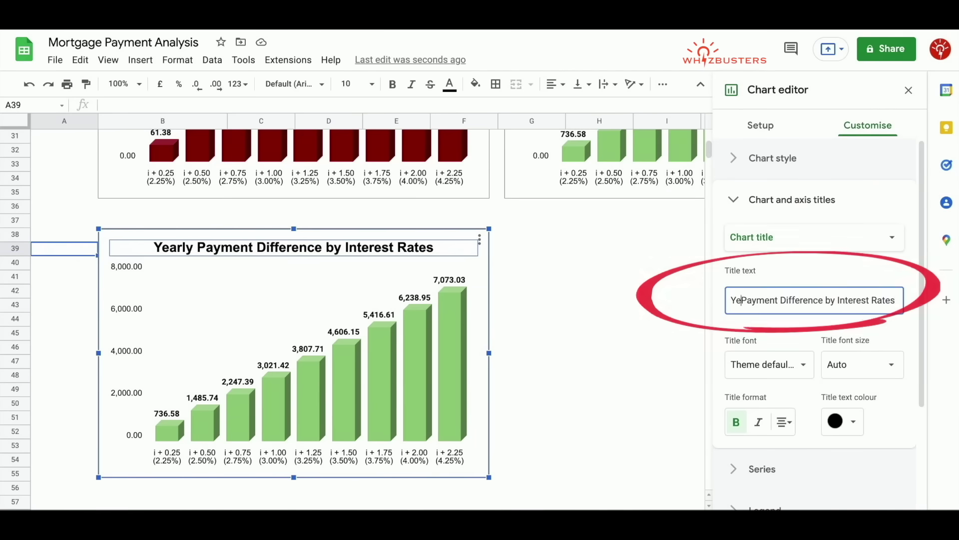
text(Lifetime (25)
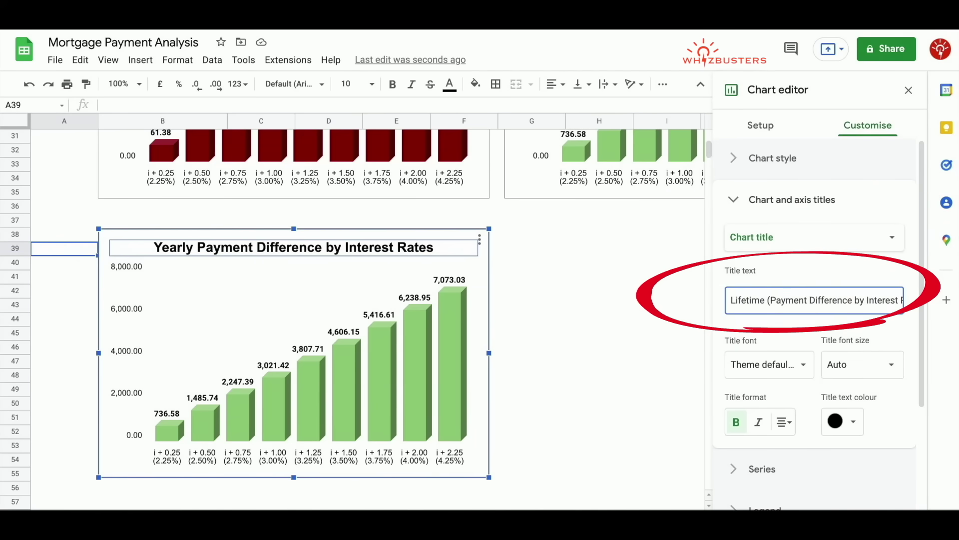
text( Years))
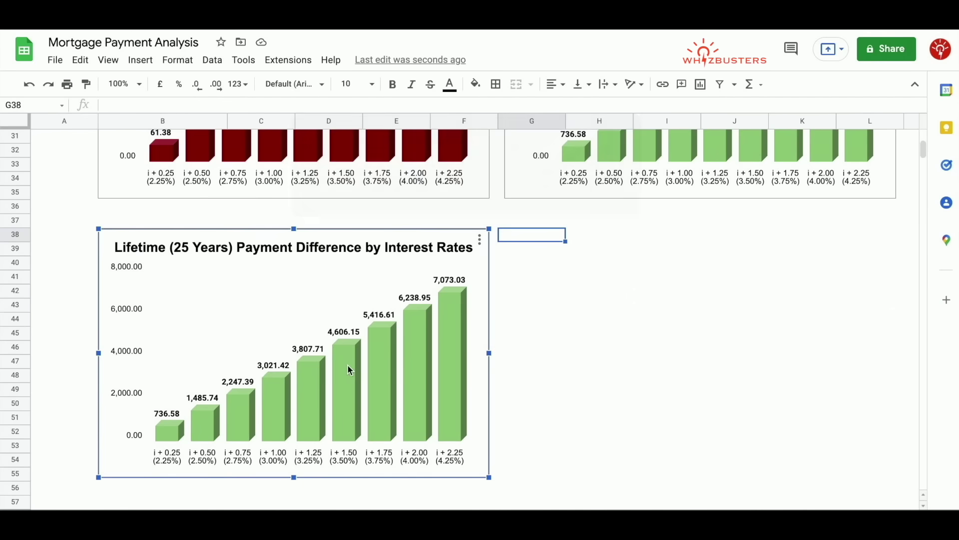
Change the Lifetime chart's series fill colour from light green to dark teal.
double_click(350, 384)
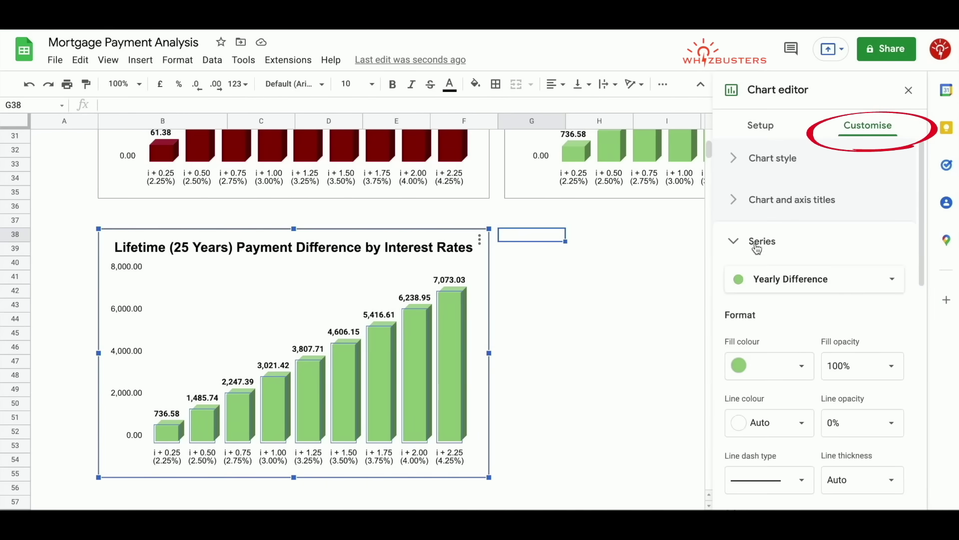
scroll(779, 260, down, 1)
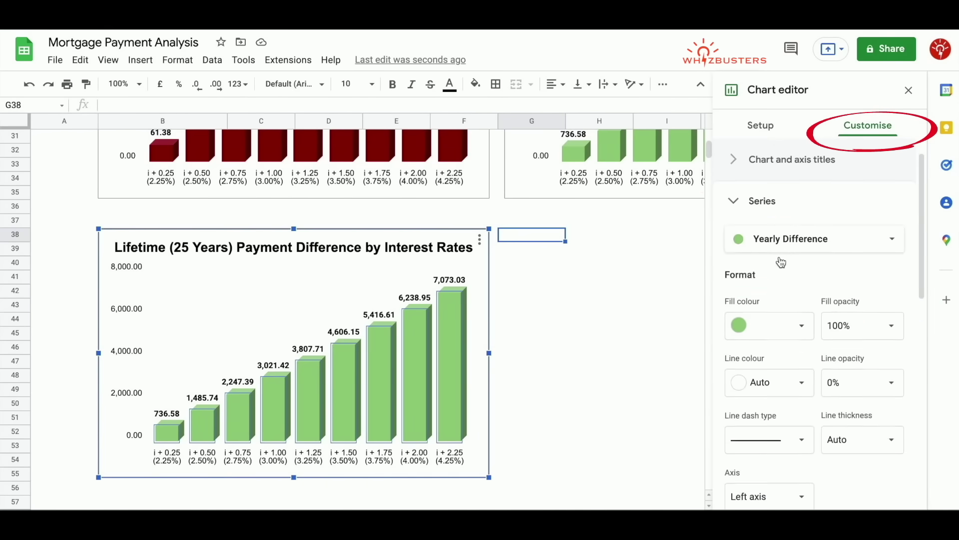
click(768, 314)
click(814, 256)
click(600, 361)
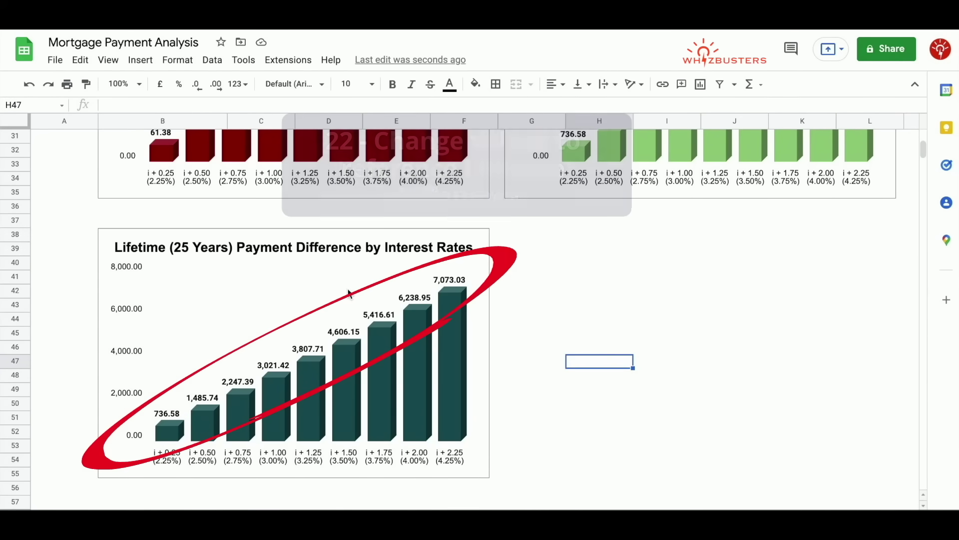
click(350, 393)
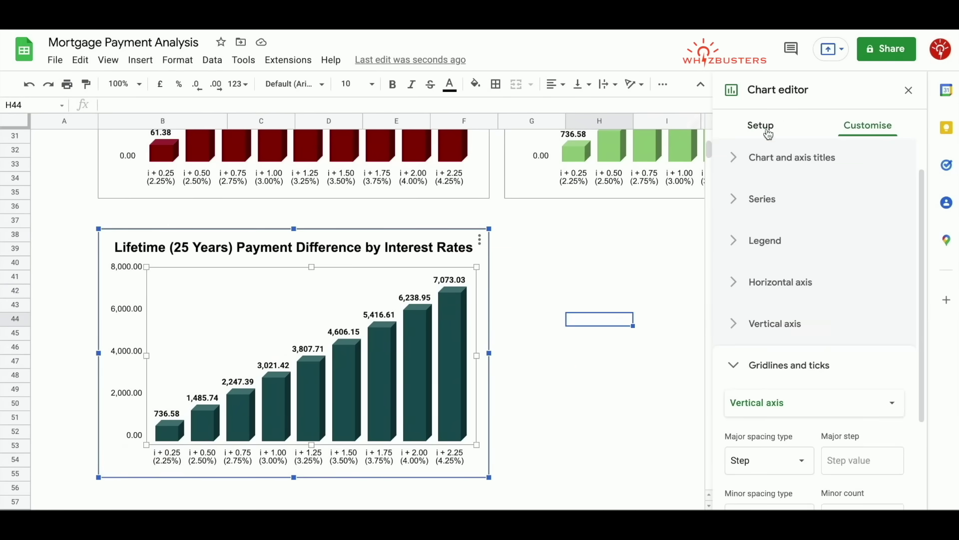
Add Lifetime Difference as the chart's series and remove the Yearly Difference series.
click(765, 132)
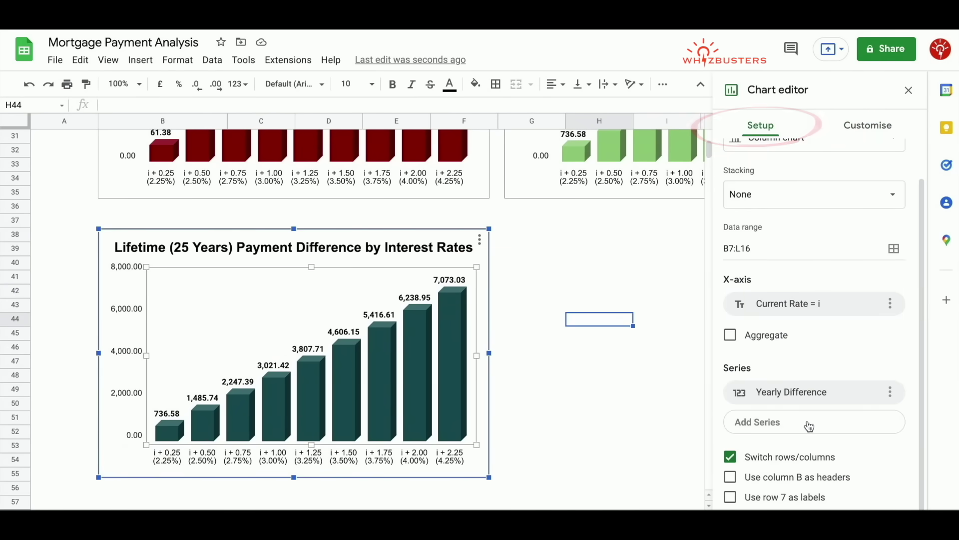
click(792, 429)
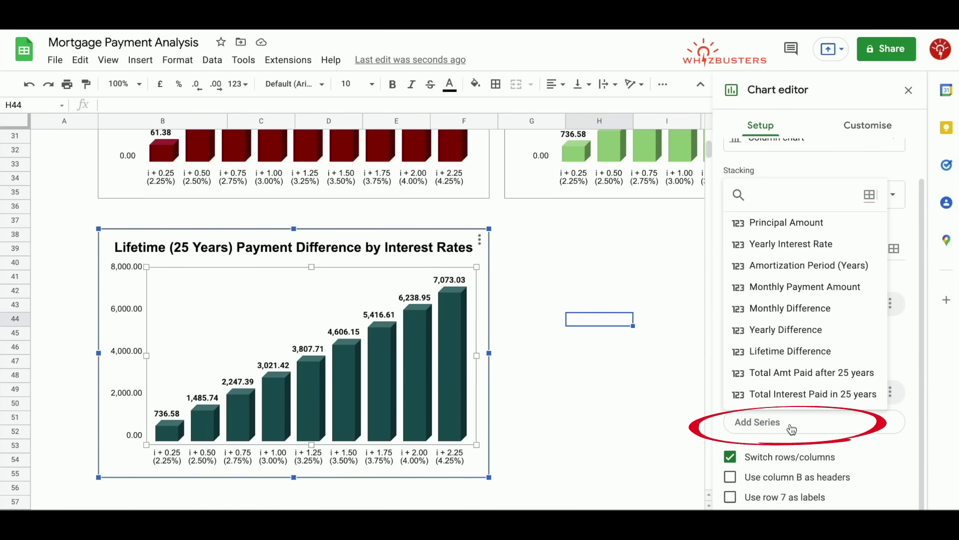
click(794, 351)
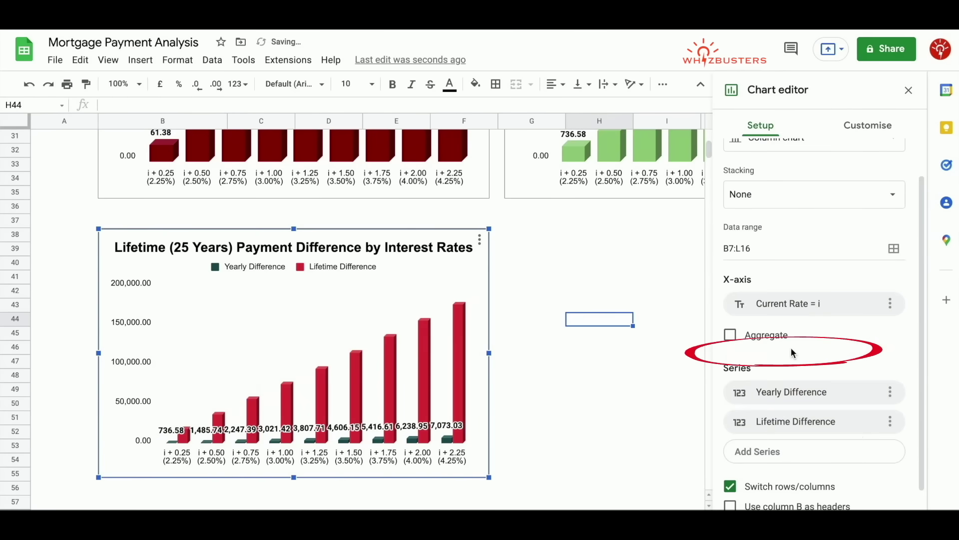
click(890, 391)
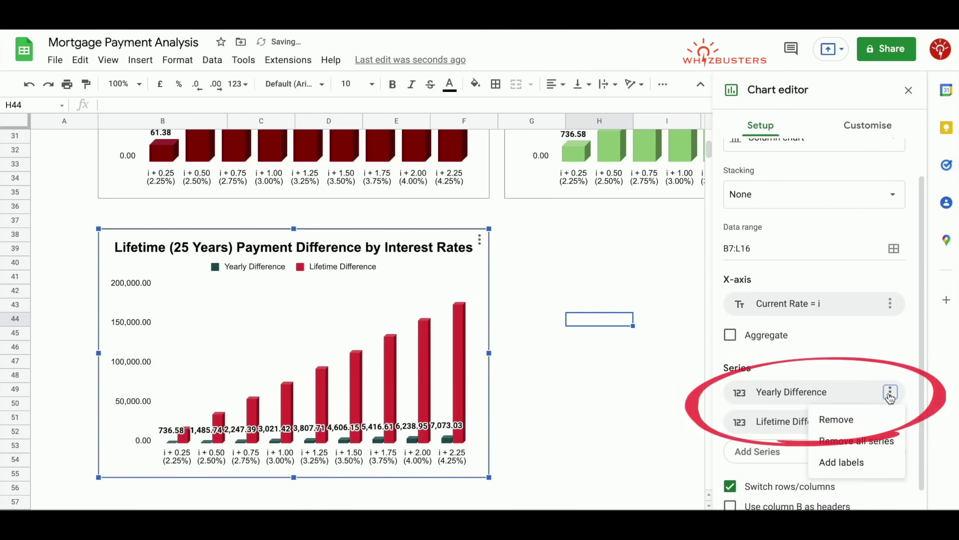
click(858, 426)
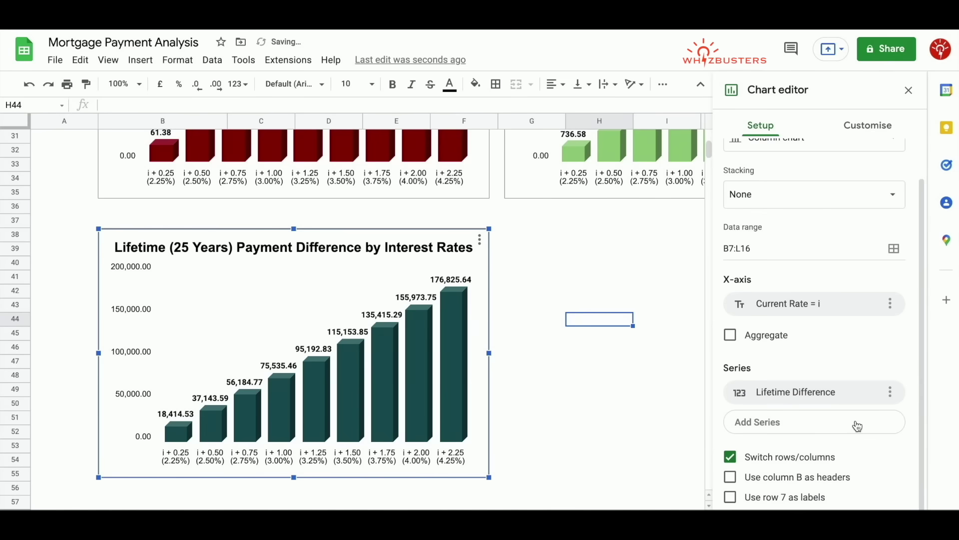
scroll(198, 409, up, 2)
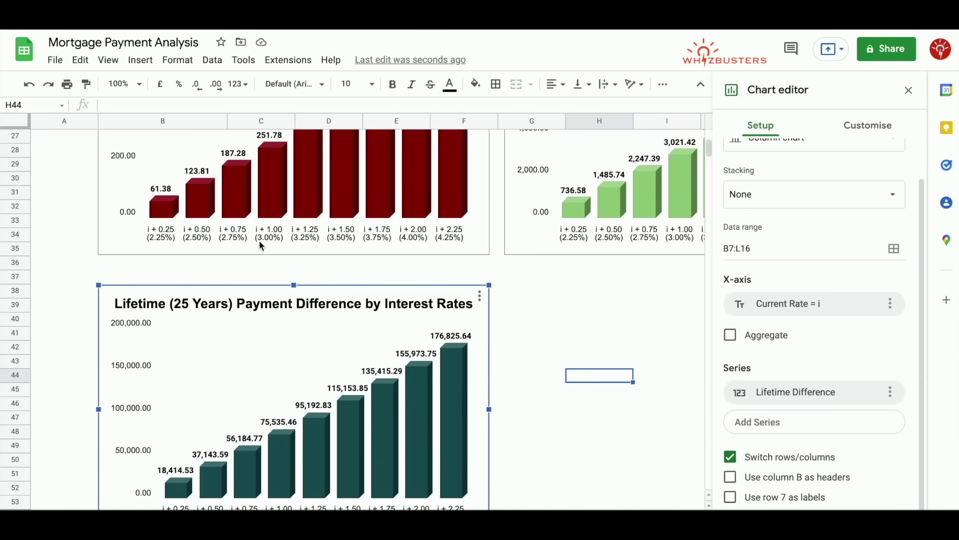
click(909, 90)
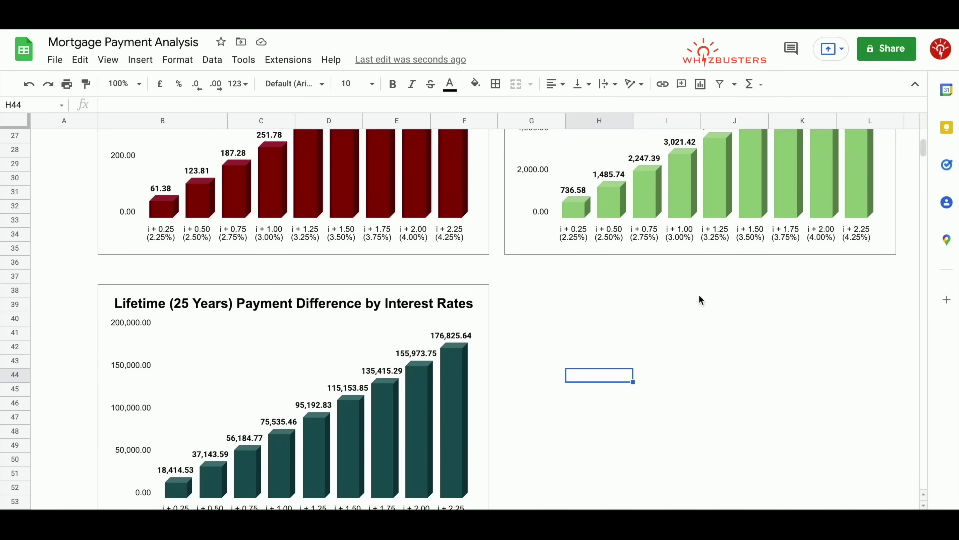
Enter 320000 in C3, 1.8% in C4 and 30 years in C5.
scroll(702, 300, up, 10)
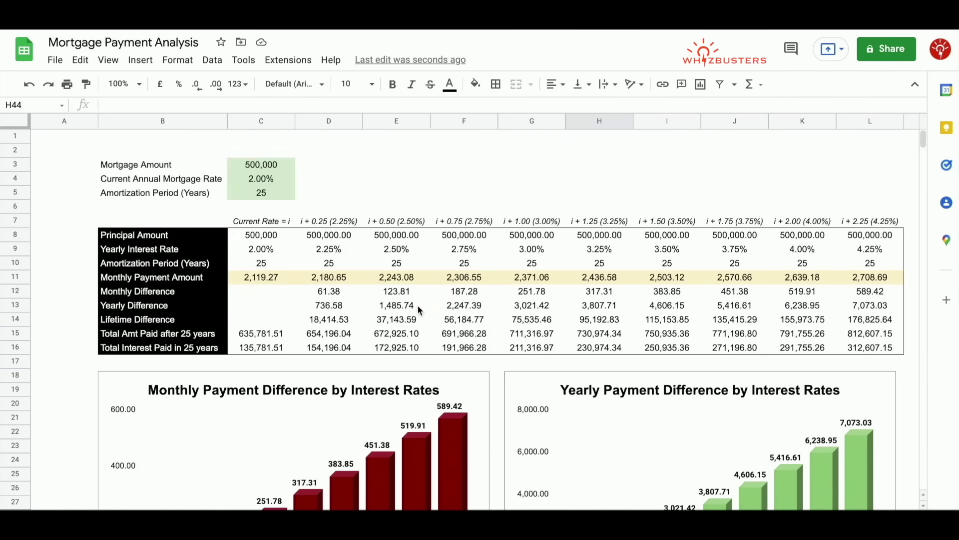
click(276, 170)
text(32)
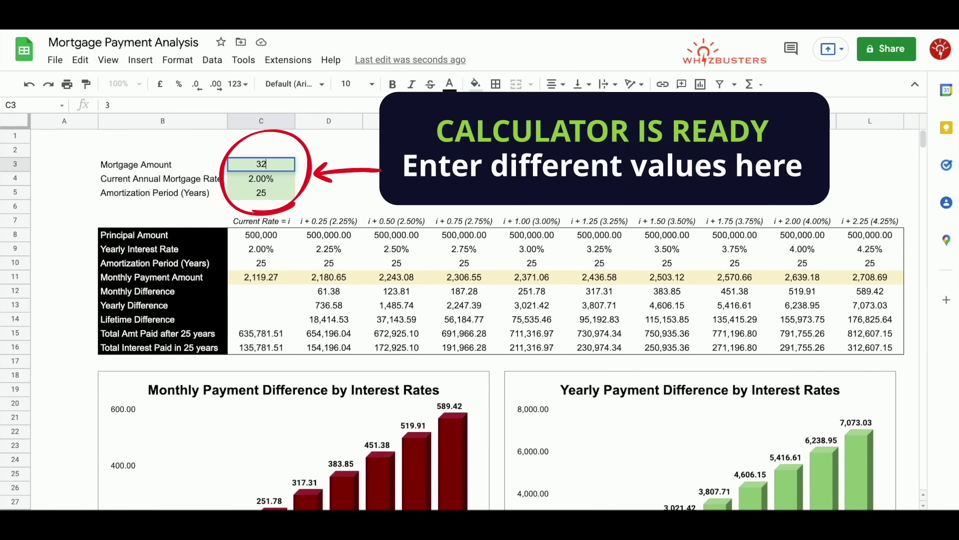
text(0000)
key(Return)
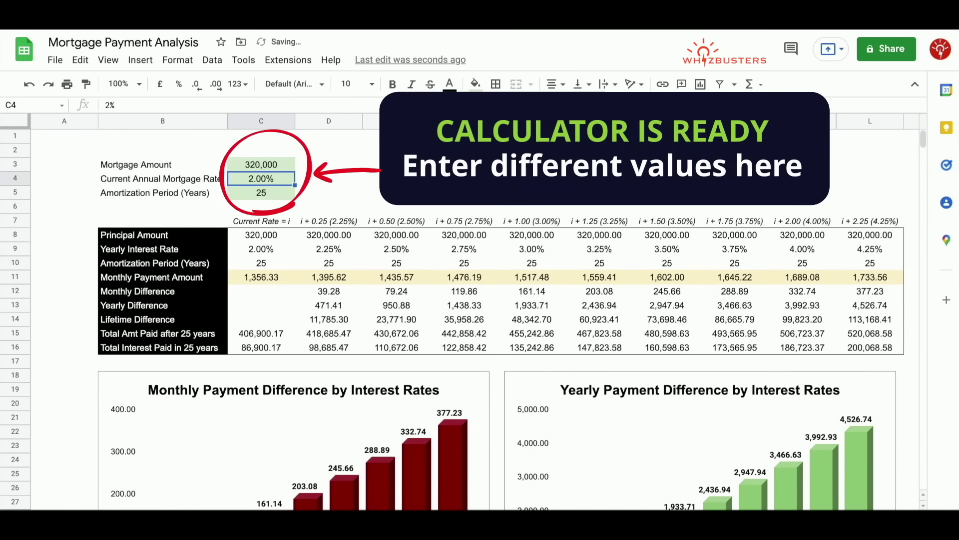
text(1.8%)
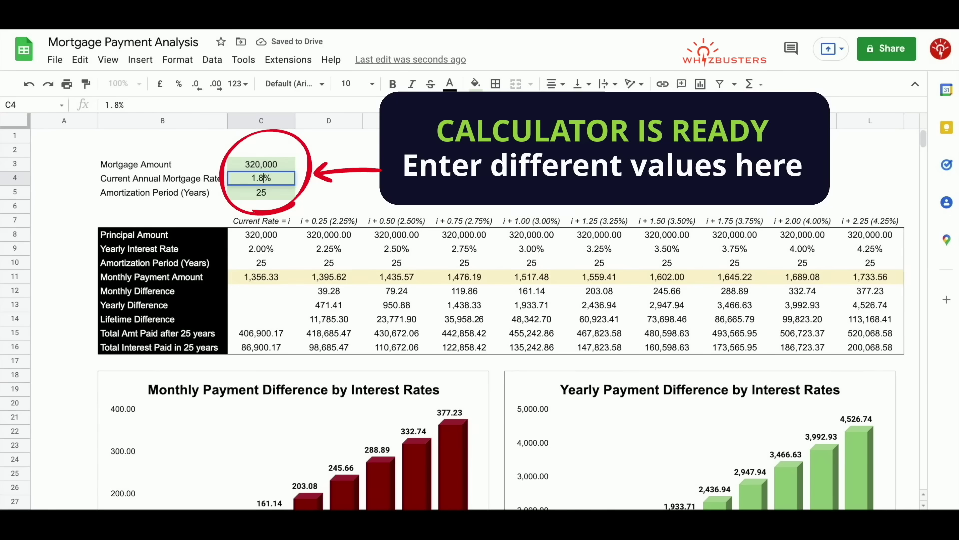
key(Return)
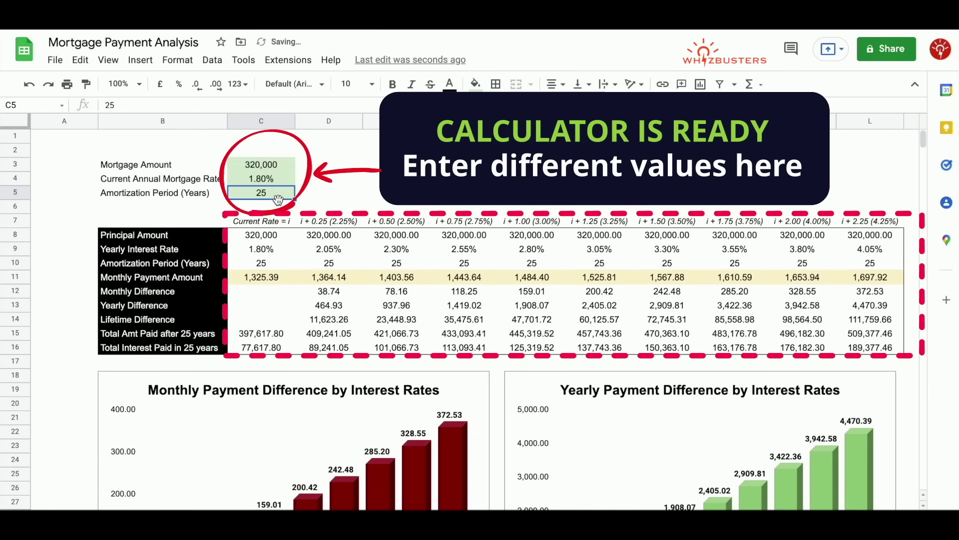
text(30)
key(Return)
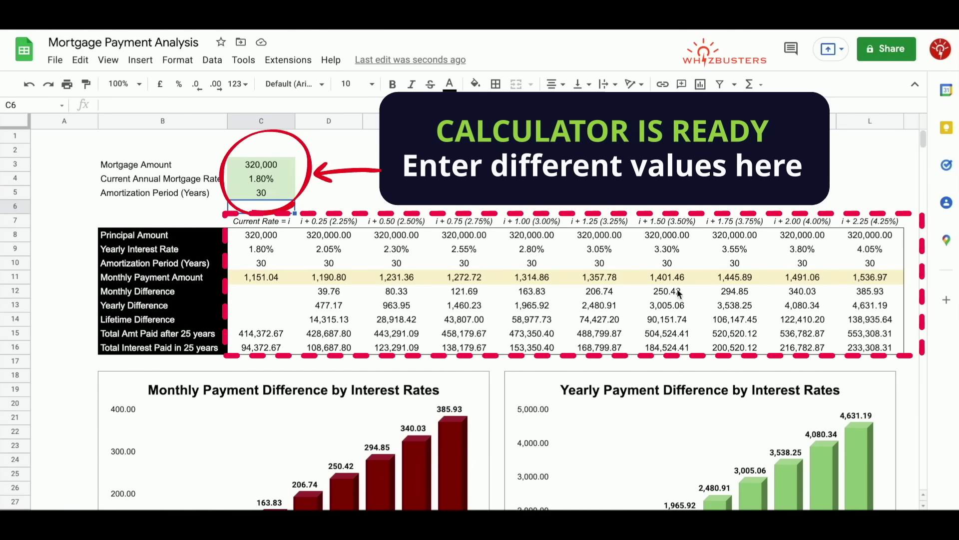
Inspect the PMT monthly payment formulas in D11 and K11 without changing them.
click(331, 276)
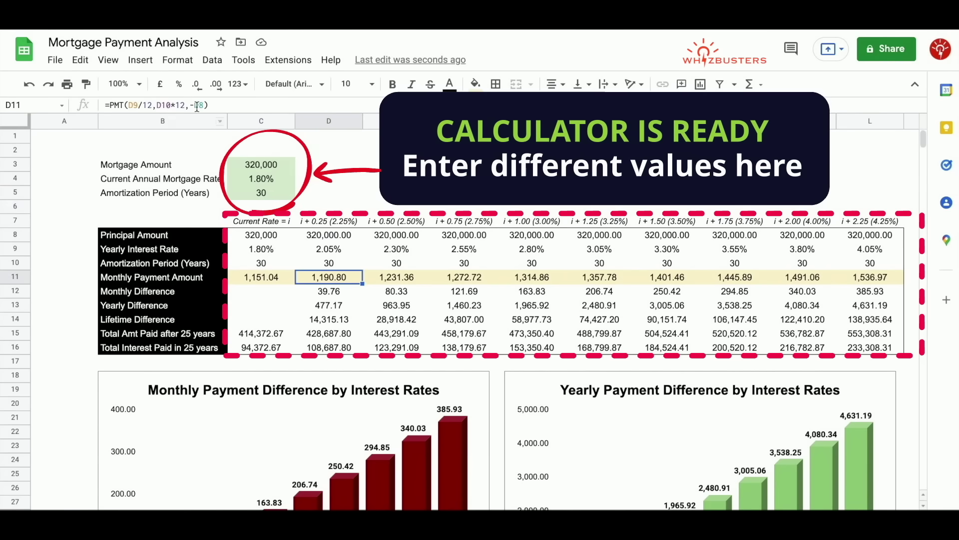
click(197, 106)
key(Return)
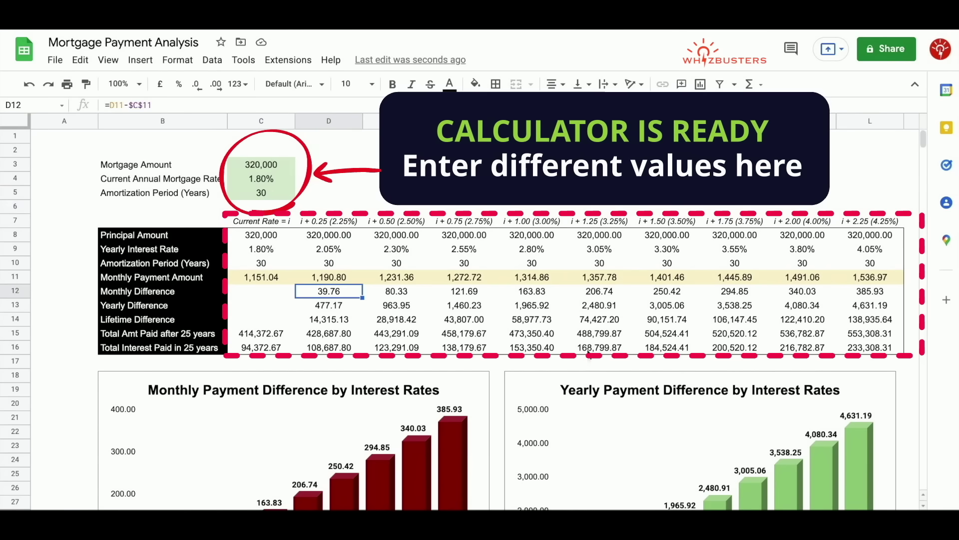
click(803, 276)
click(195, 106)
key(Return)
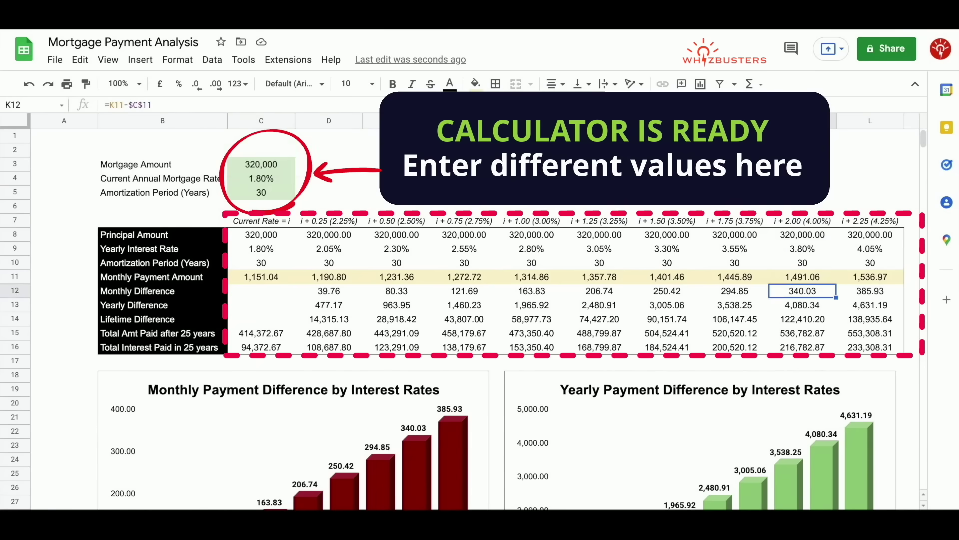
scroll(276, 271, down, 1)
key(Left)
key(Left)
key(Left)
key(Down)
scroll(277, 272, down, 2)
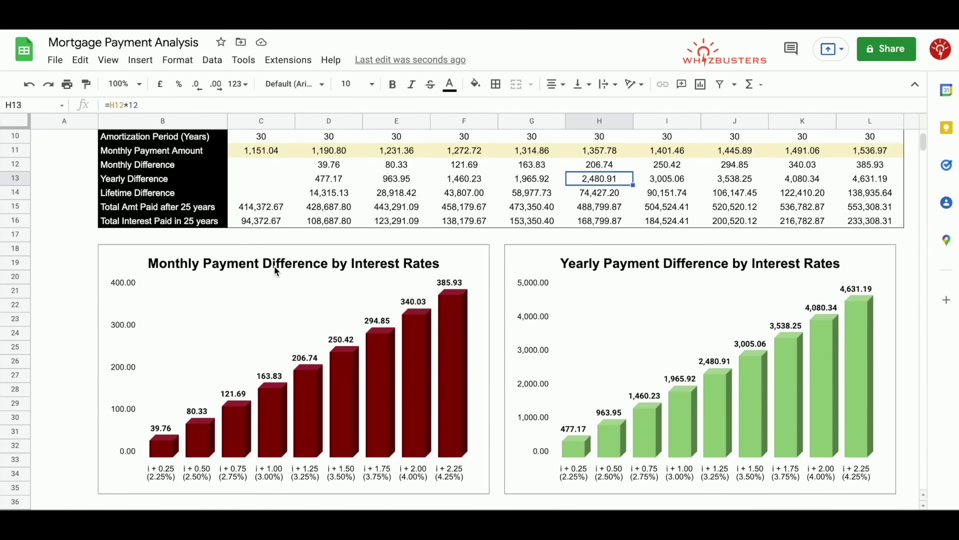
scroll(268, 267, down, 6)
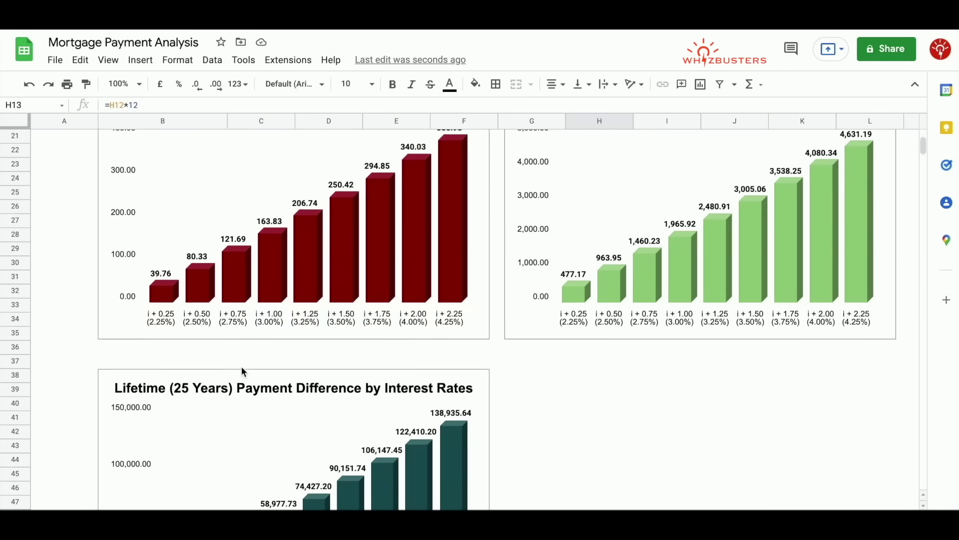
scroll(244, 372, up, 6)
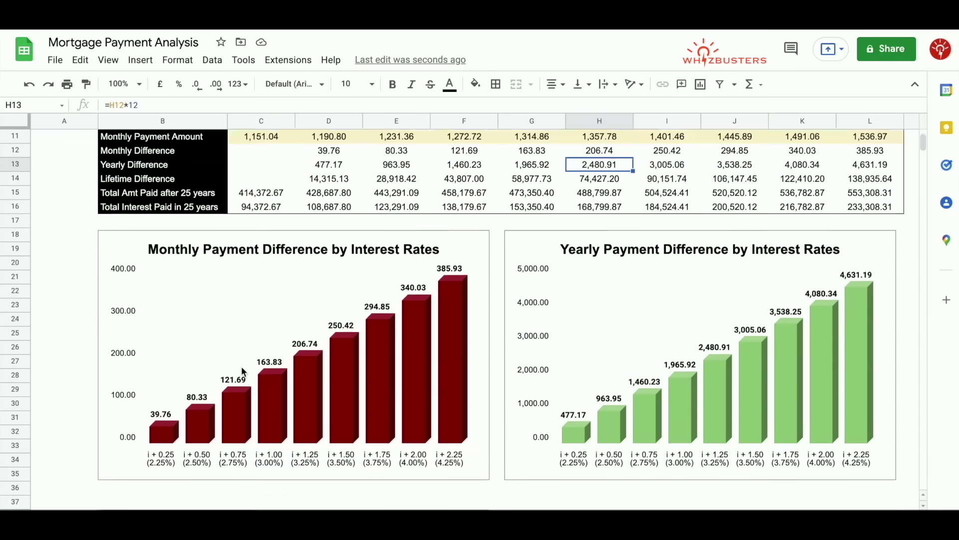
scroll(244, 371, up, 3)
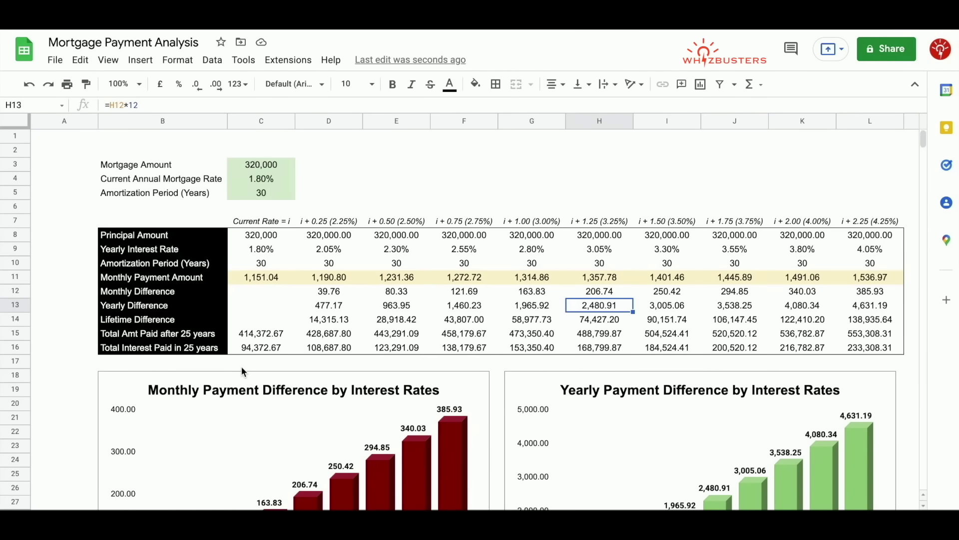